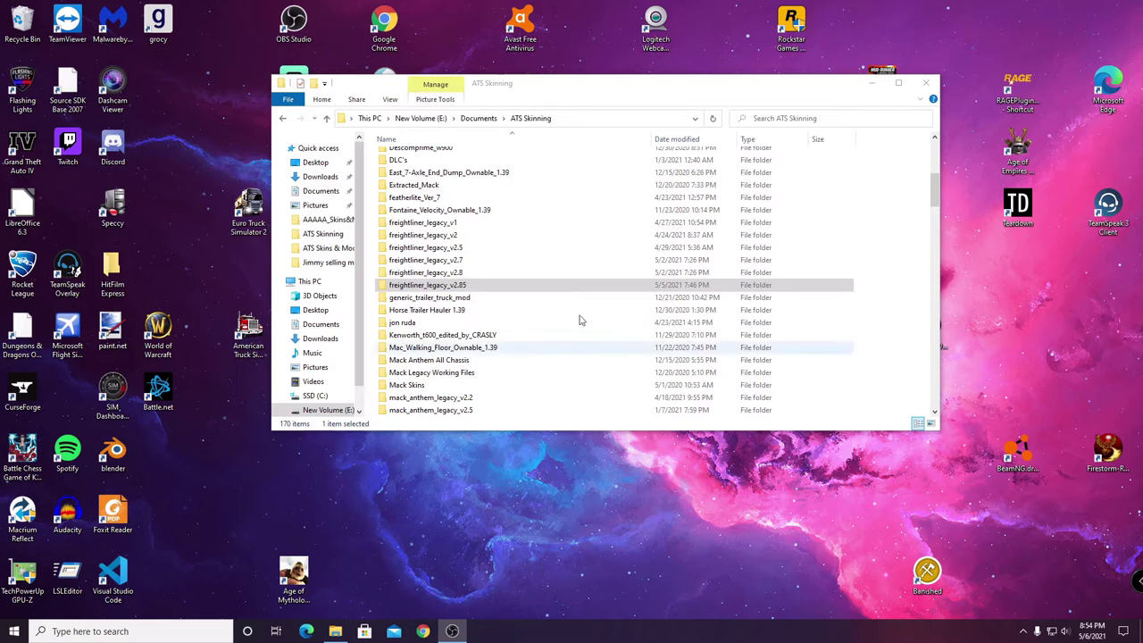
click(452, 286)
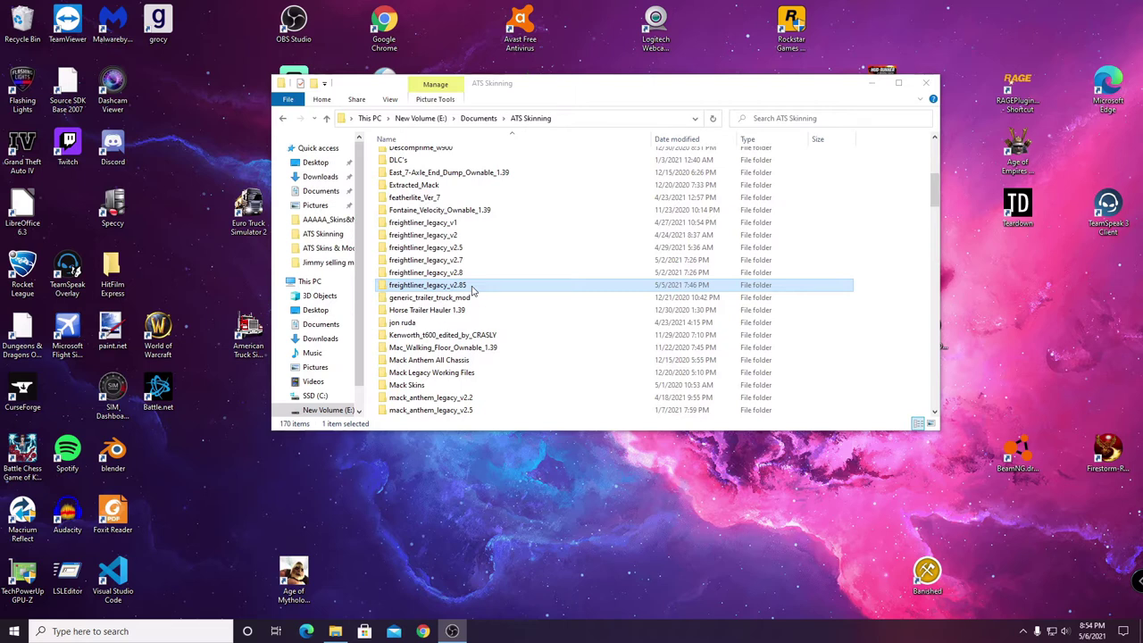
click(471, 430)
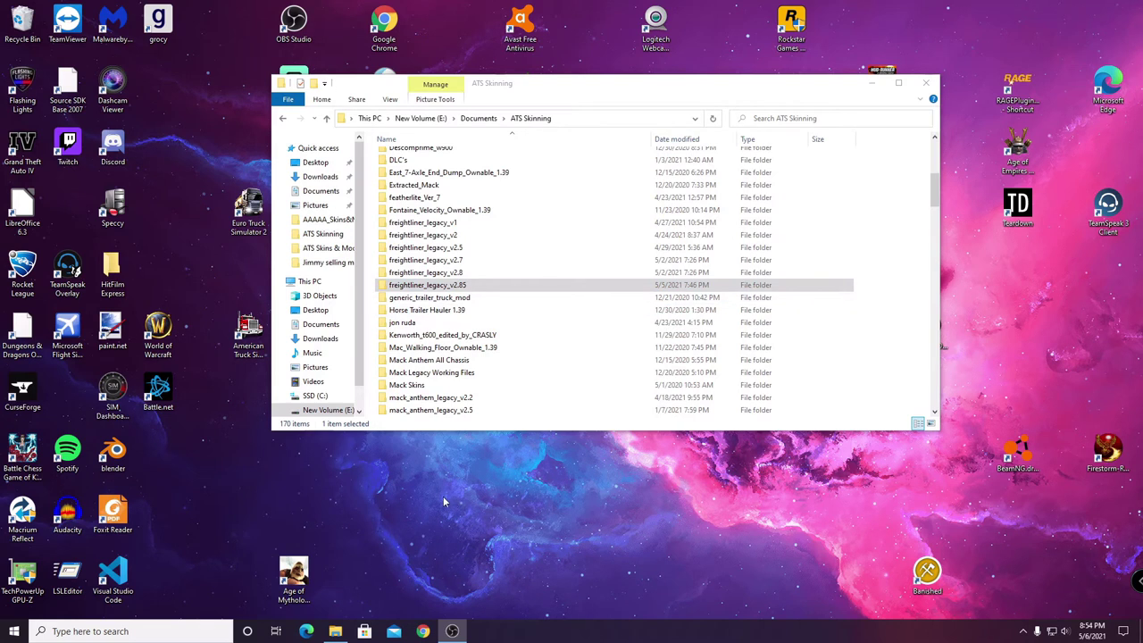
- Launch paint.net and close the blank untitled image
click(14, 632)
scroll(128, 392, down, 3)
scroll(128, 392, down, 10)
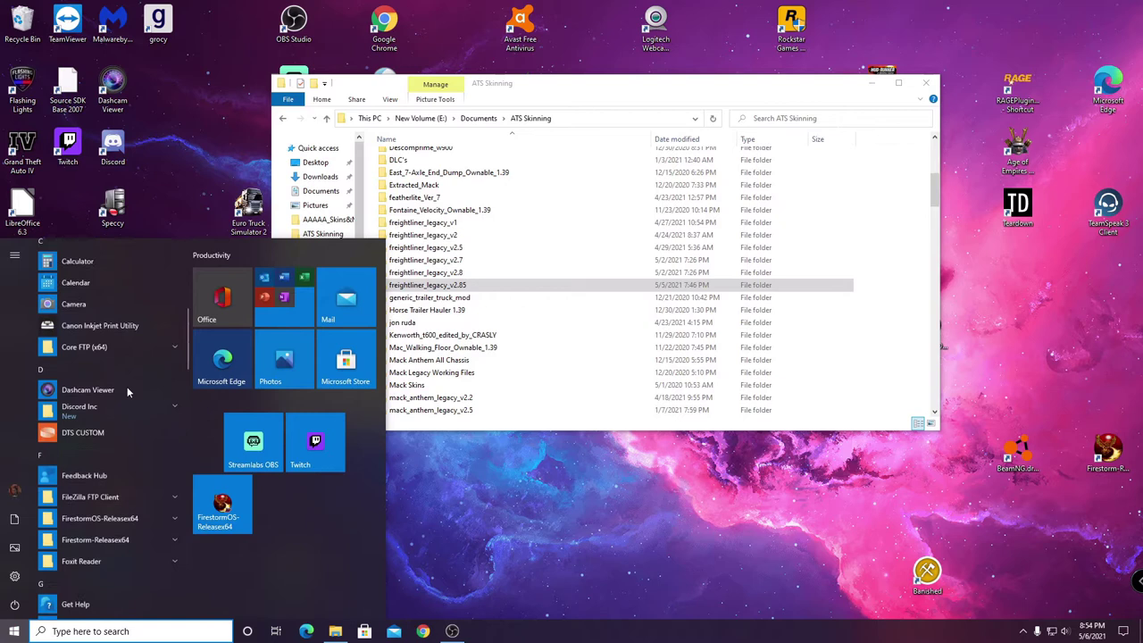
scroll(127, 390, down, 5)
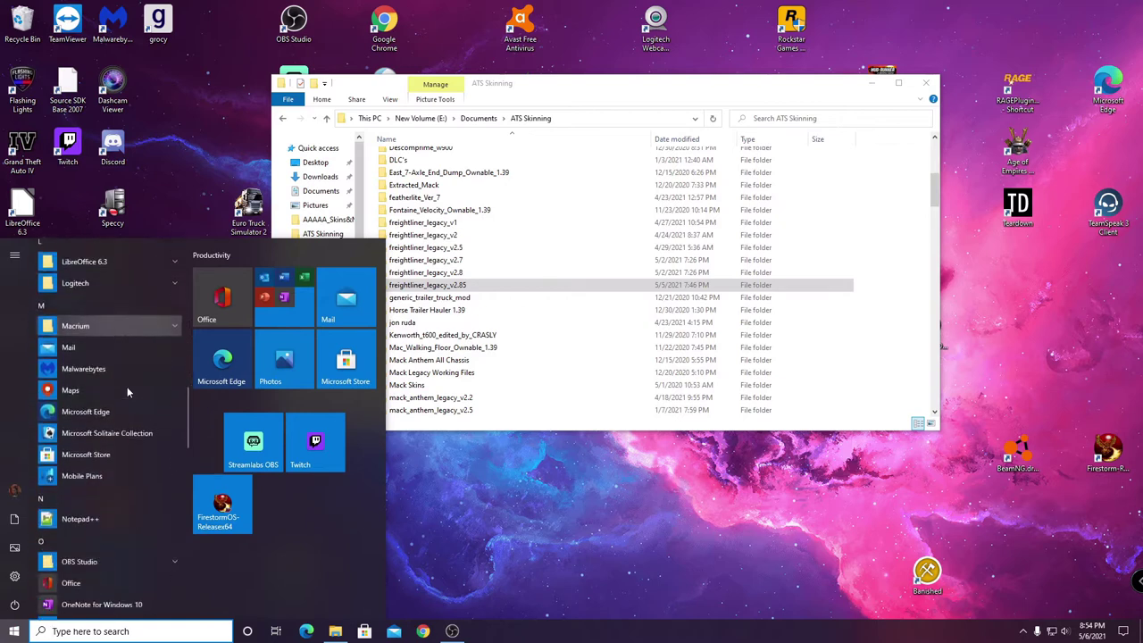
scroll(127, 390, down, 4)
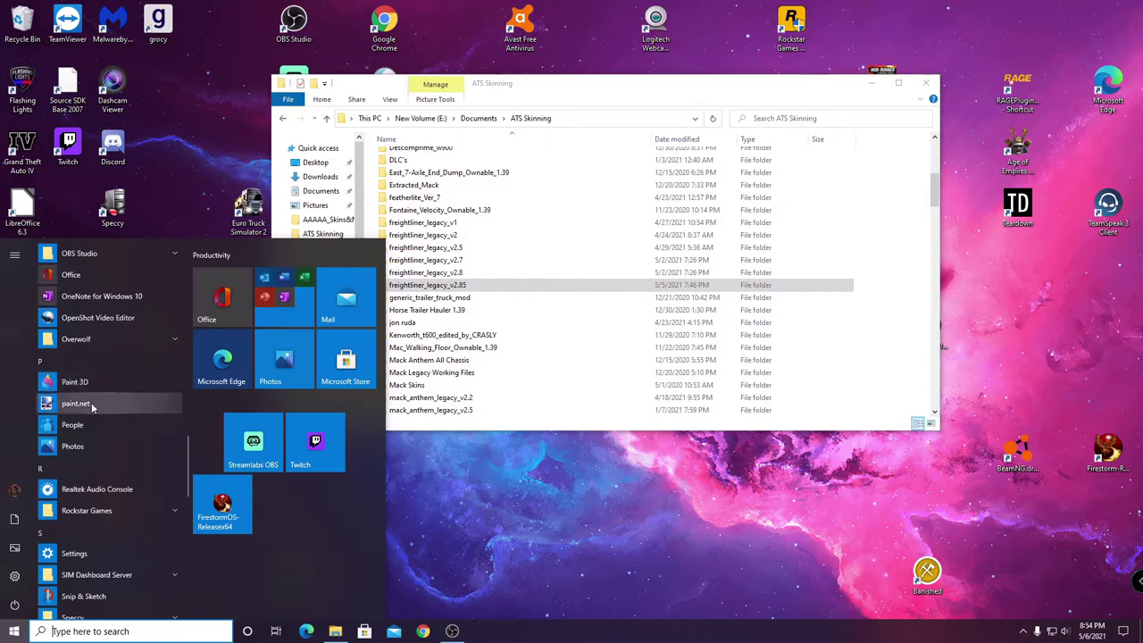
click(76, 403)
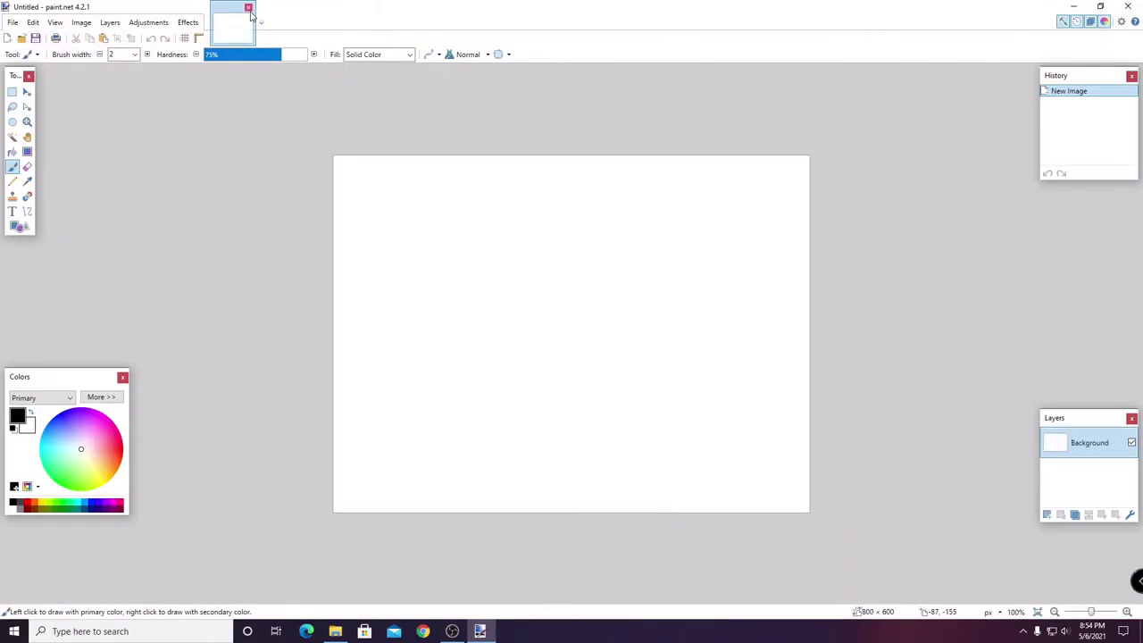
click(250, 9)
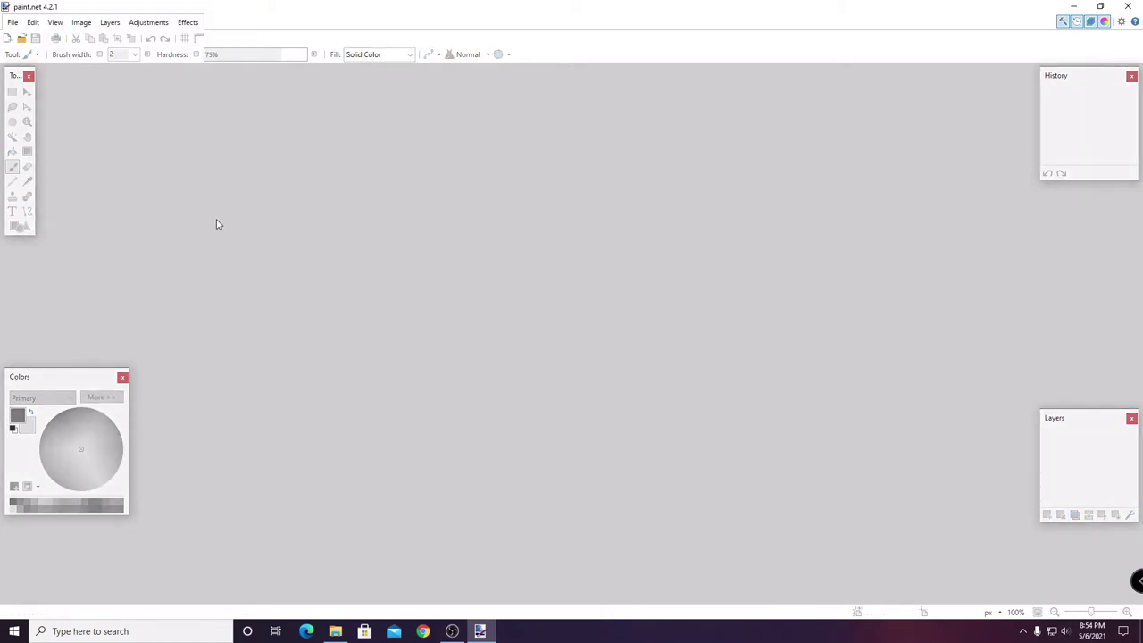
- Look through the truck and trailer mod folders inside ATS Skinning in File Explorer, and close the window
click(335, 631)
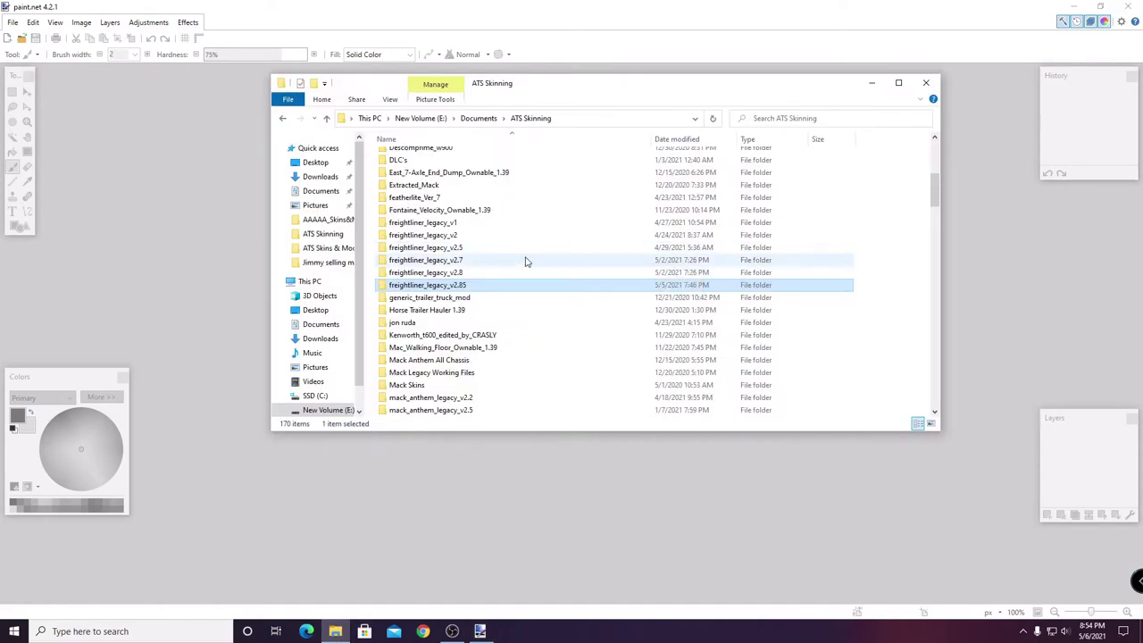
scroll(526, 261, down, 1)
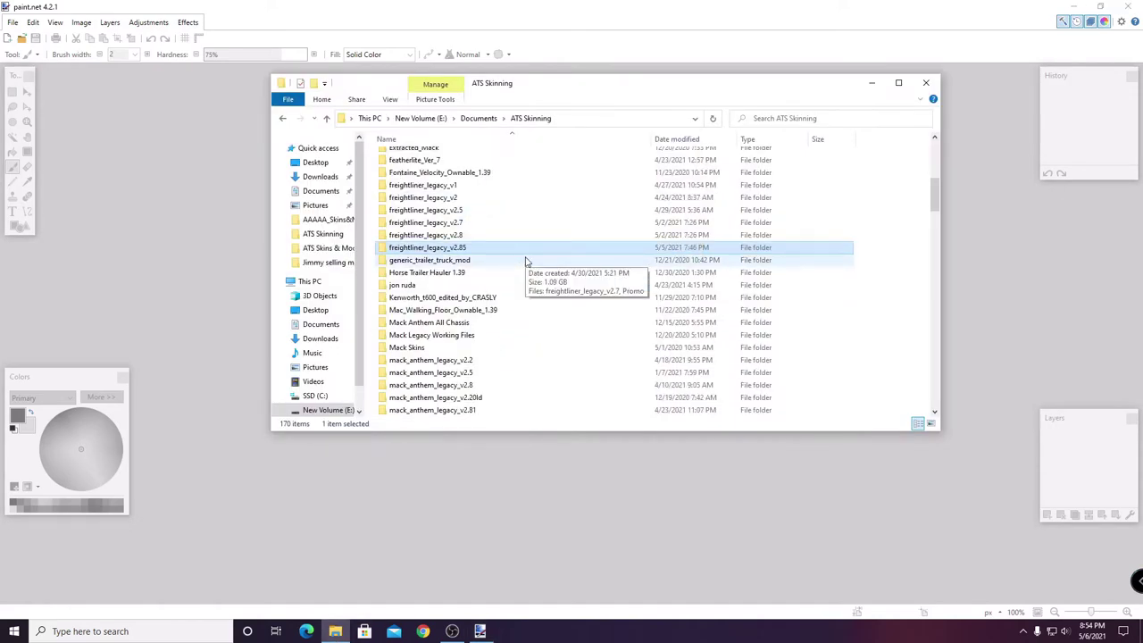
scroll(526, 261, down, 1)
scroll(526, 260, down, 5)
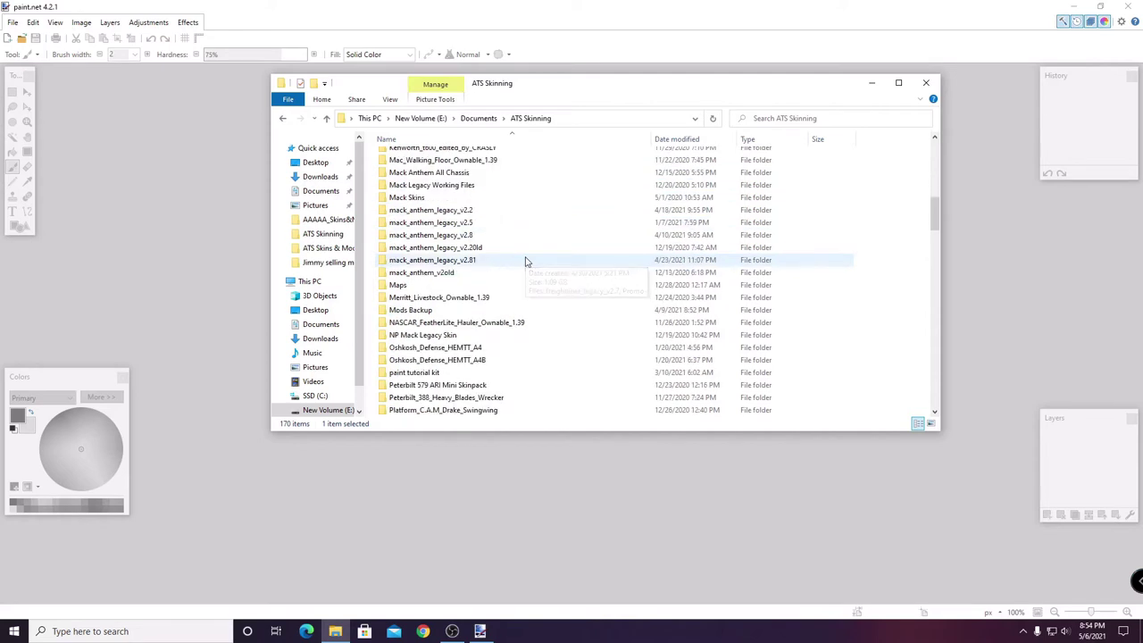
scroll(526, 261, down, 2)
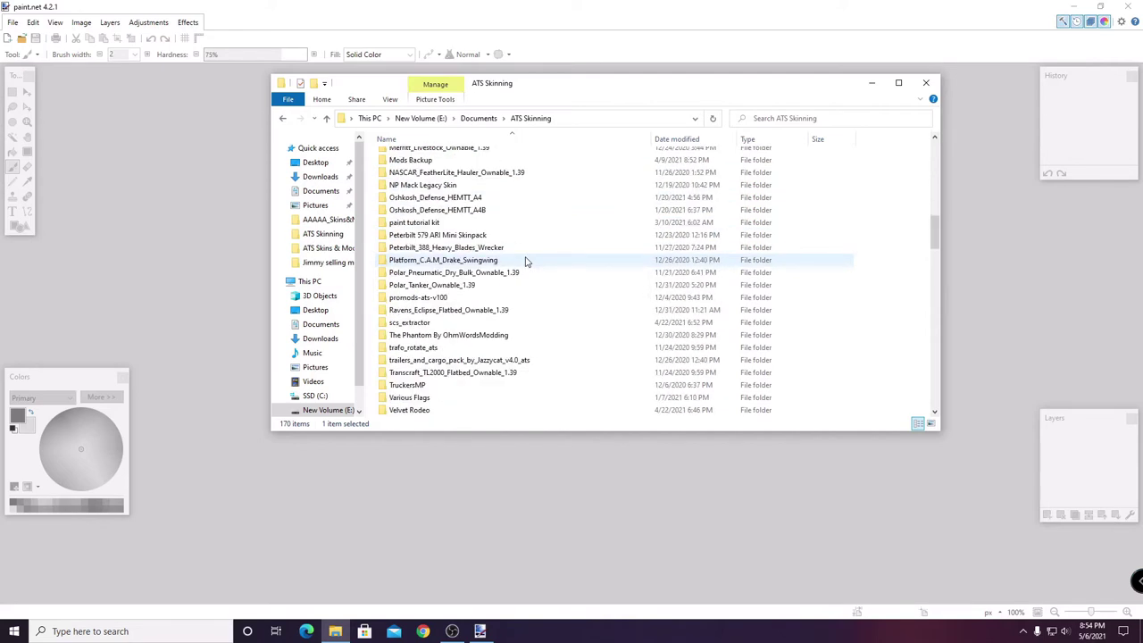
scroll(526, 261, down, 1)
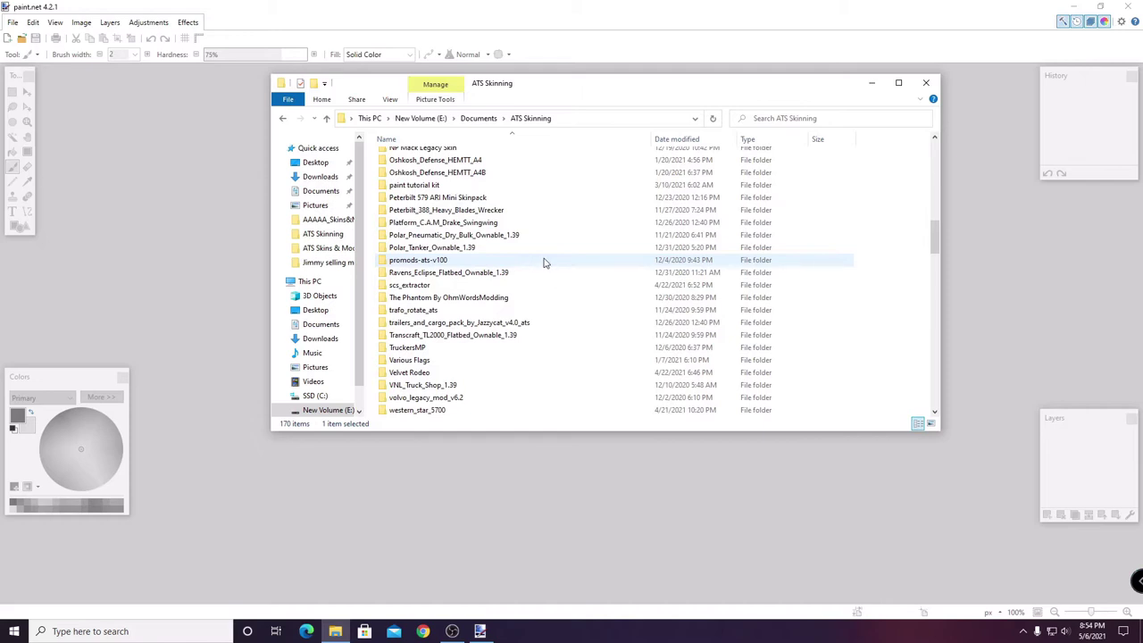
scroll(541, 263, down, 1)
scroll(544, 262, up, 5)
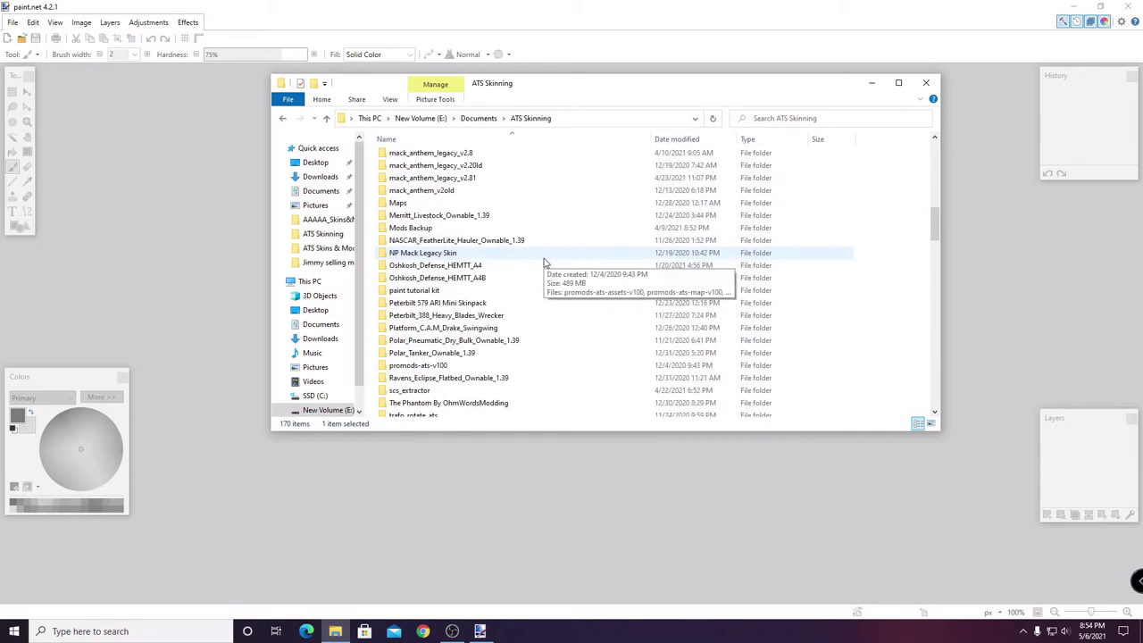
scroll(544, 264, down, 4)
scroll(544, 266, up, 3)
scroll(545, 267, up, 4)
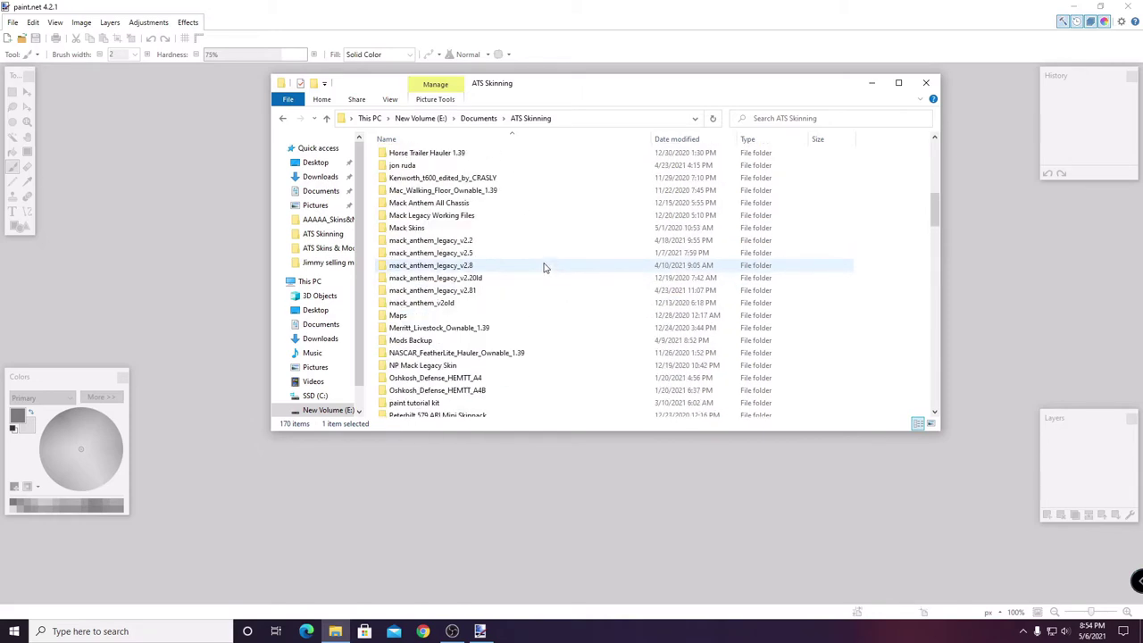
scroll(545, 267, down, 8)
scroll(545, 267, down, 1)
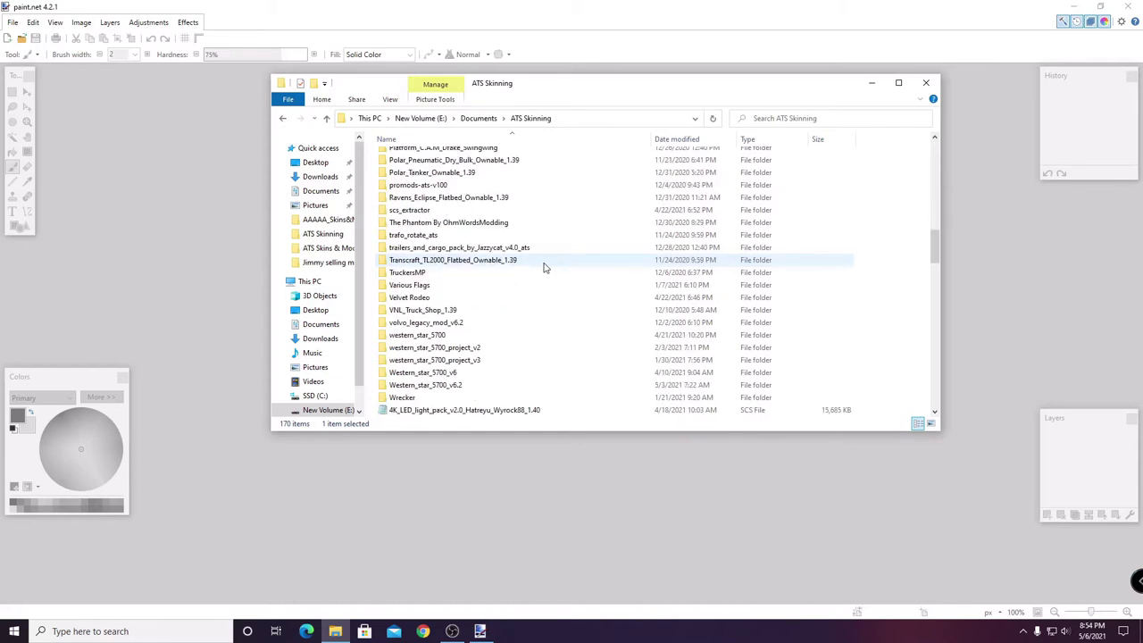
scroll(545, 267, up, 4)
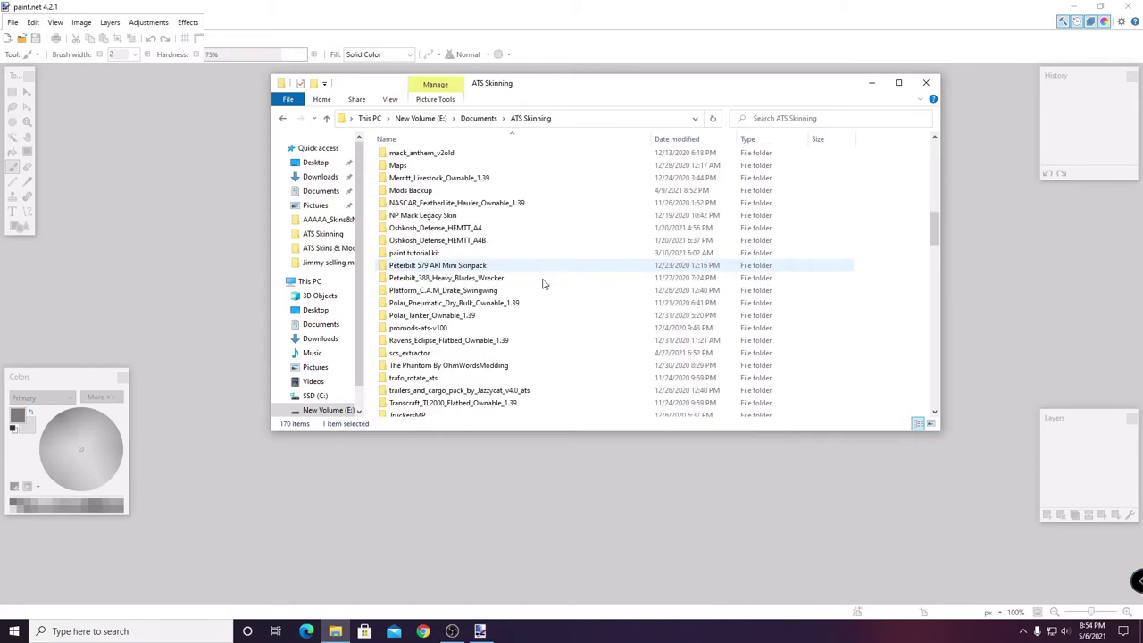
key(alt+F4)
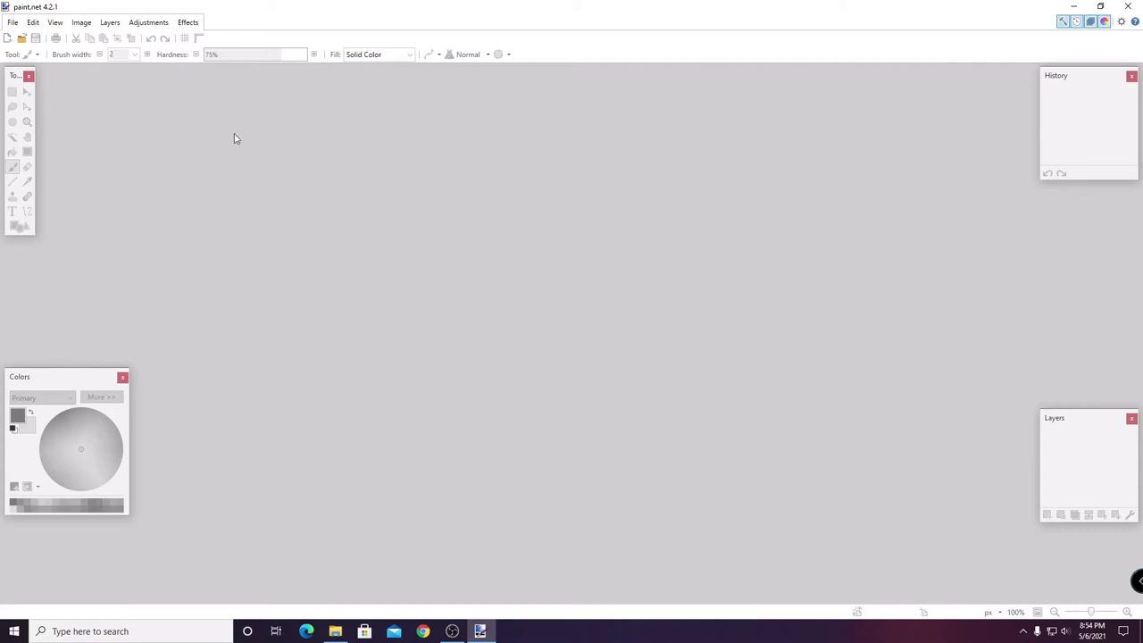
- Start opening an image and browse to the Documents > ATS Skinning > freightliner_legacy_v2.85 folder
click(15, 23)
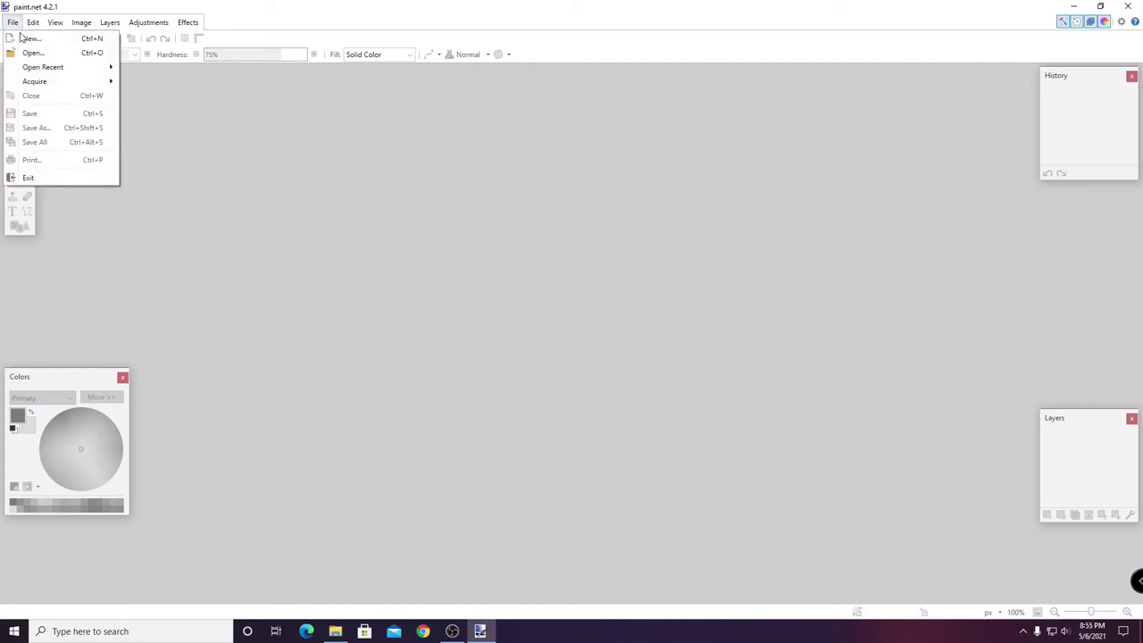
click(31, 54)
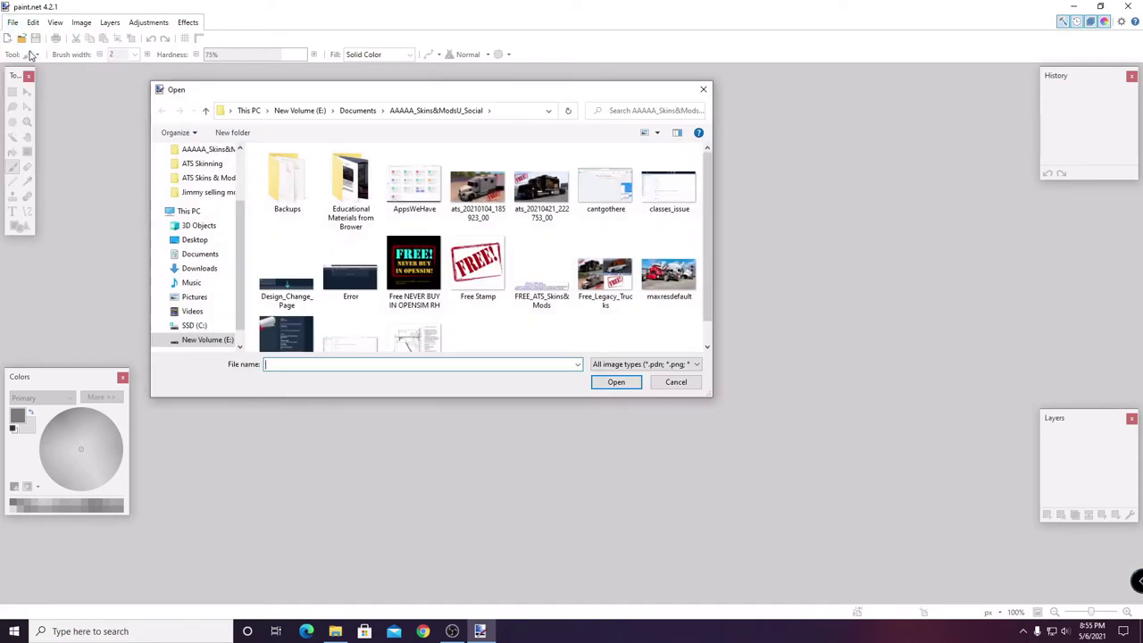
click(358, 110)
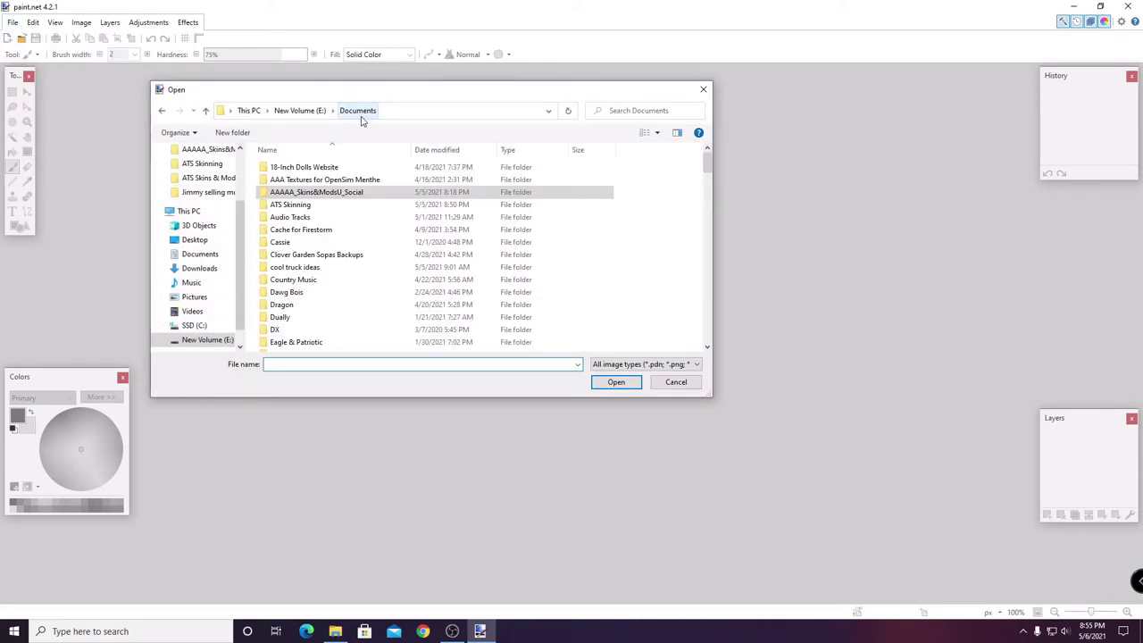
double_click(340, 207)
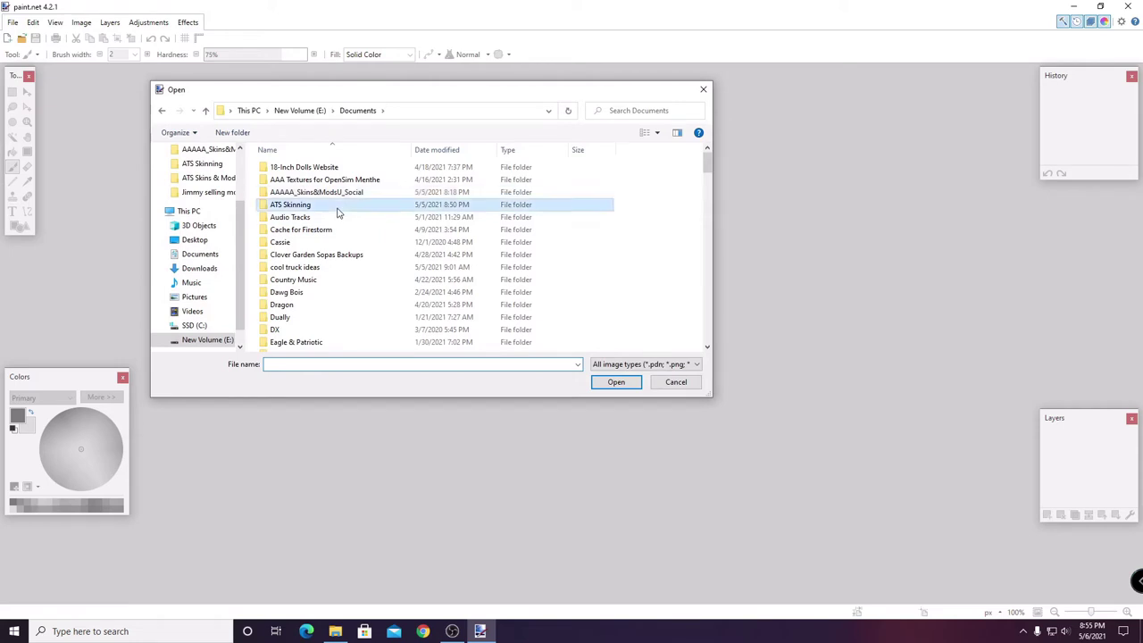
scroll(464, 245, down, 6)
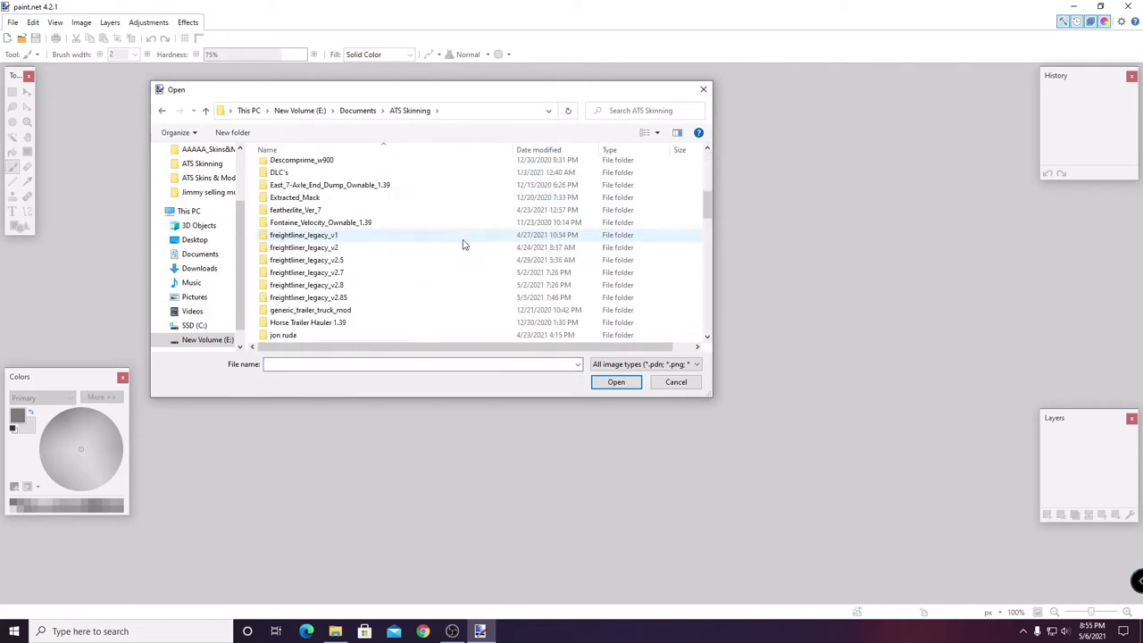
double_click(362, 300)
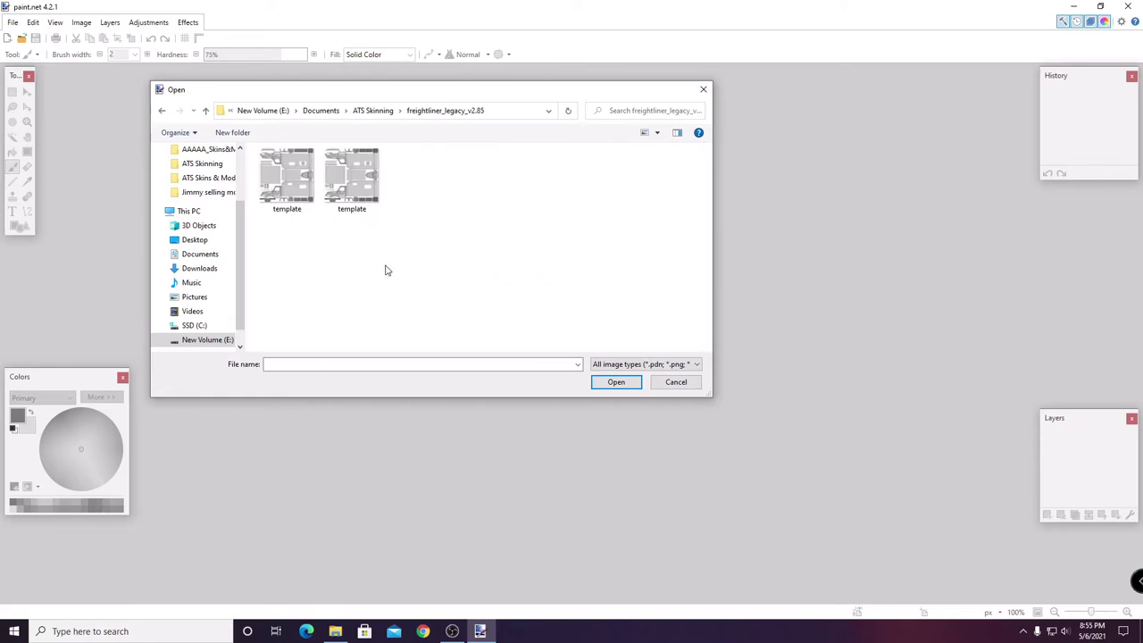
- Check the properties of both template files to tell their file types apart
right_click(307, 187)
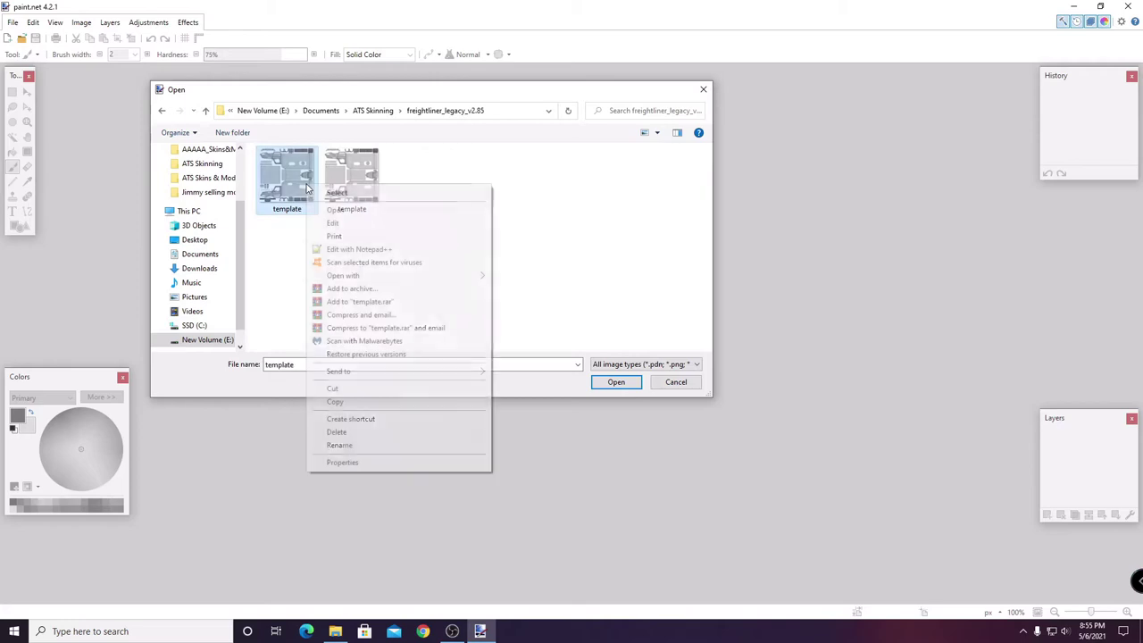
click(342, 463)
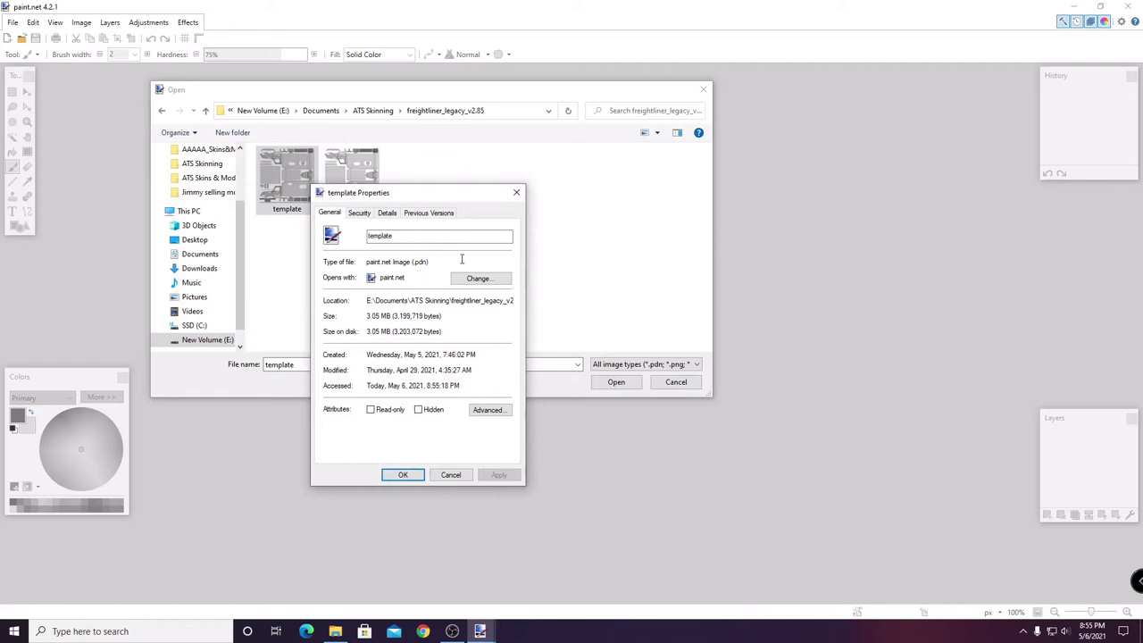
click(516, 194)
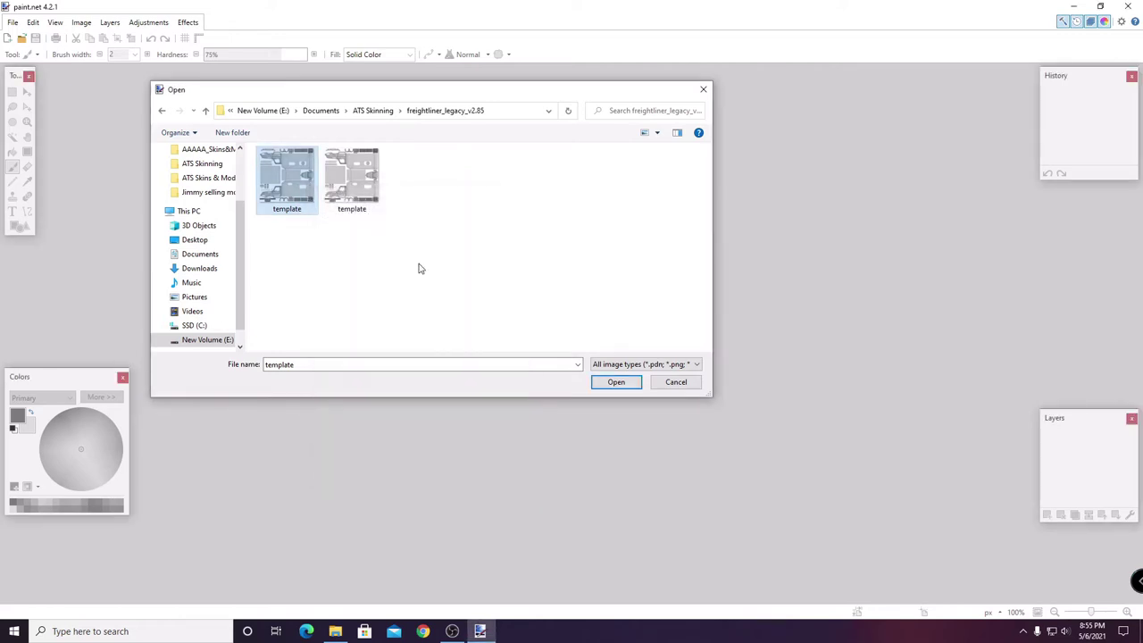
click(357, 189)
right_click(358, 194)
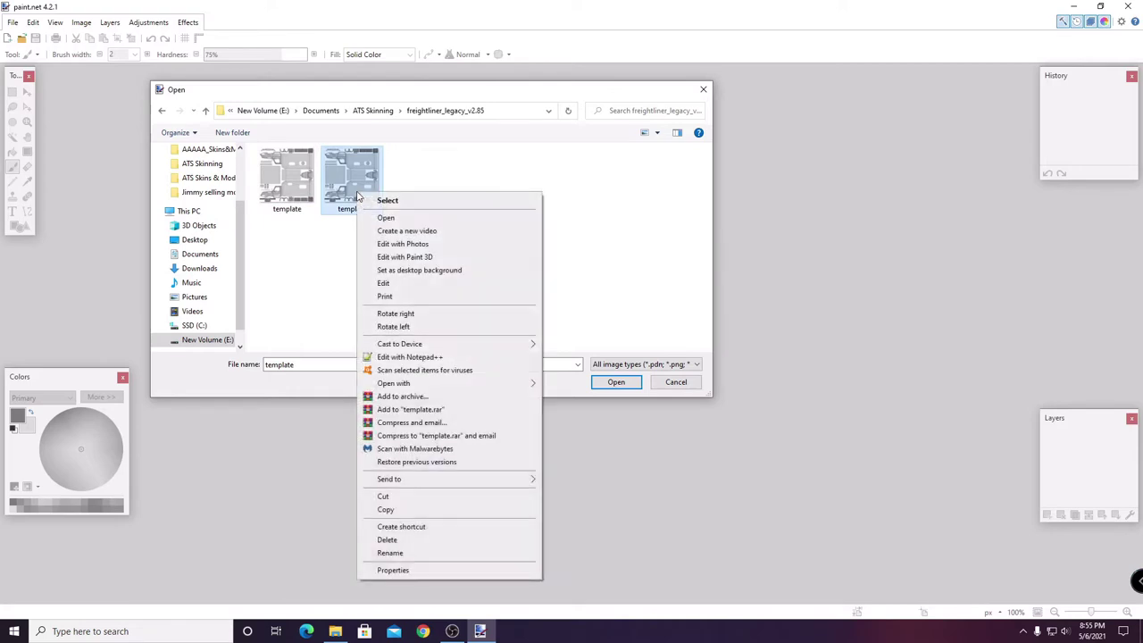
click(398, 572)
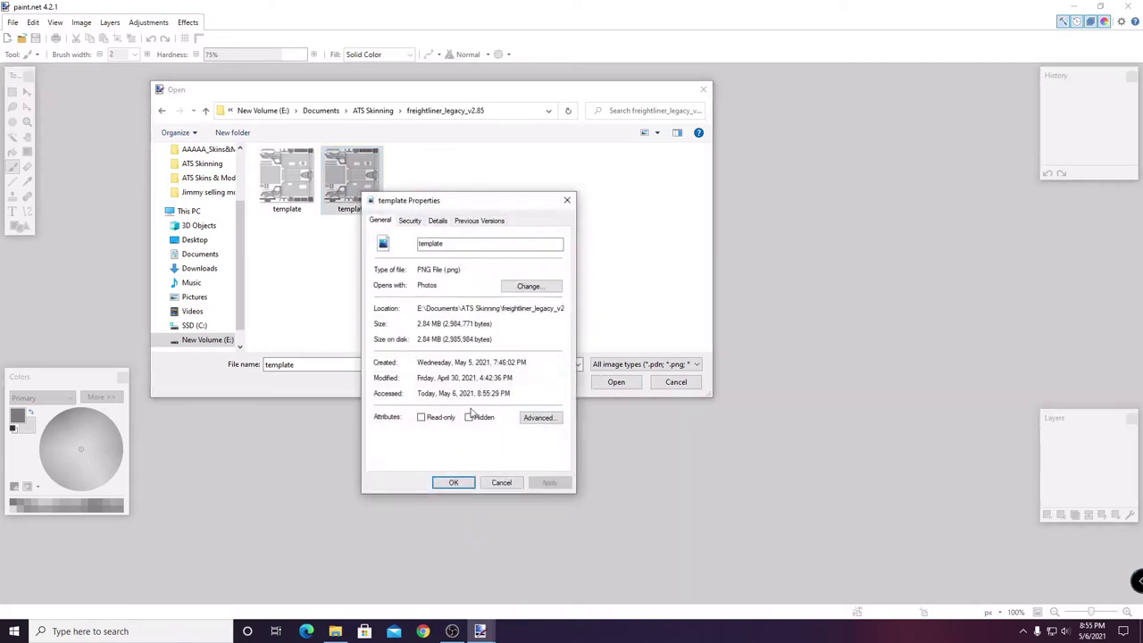
click(566, 200)
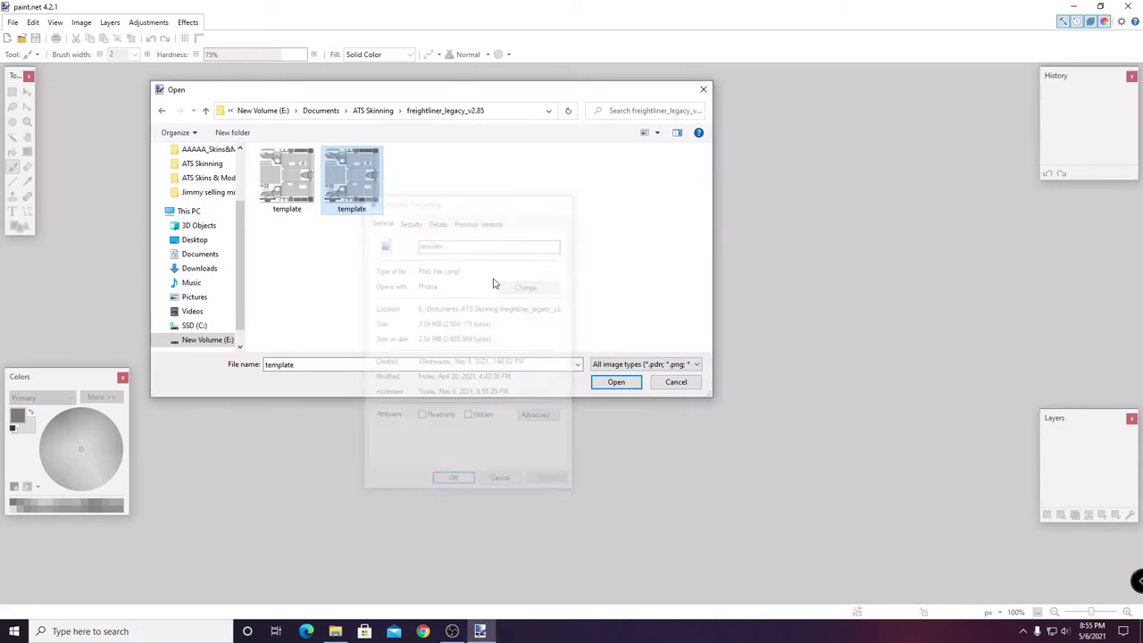
- Open the PNG version of the template from the freightliner_legacy_v2.85 folder
click(279, 163)
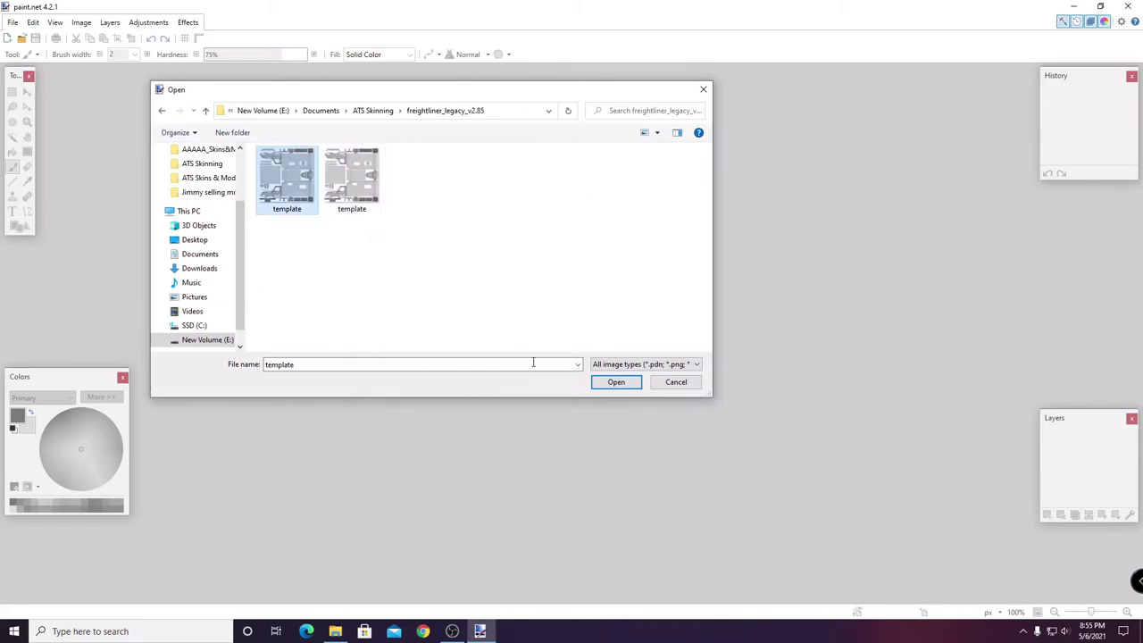
click(616, 382)
click(13, 22)
click(37, 54)
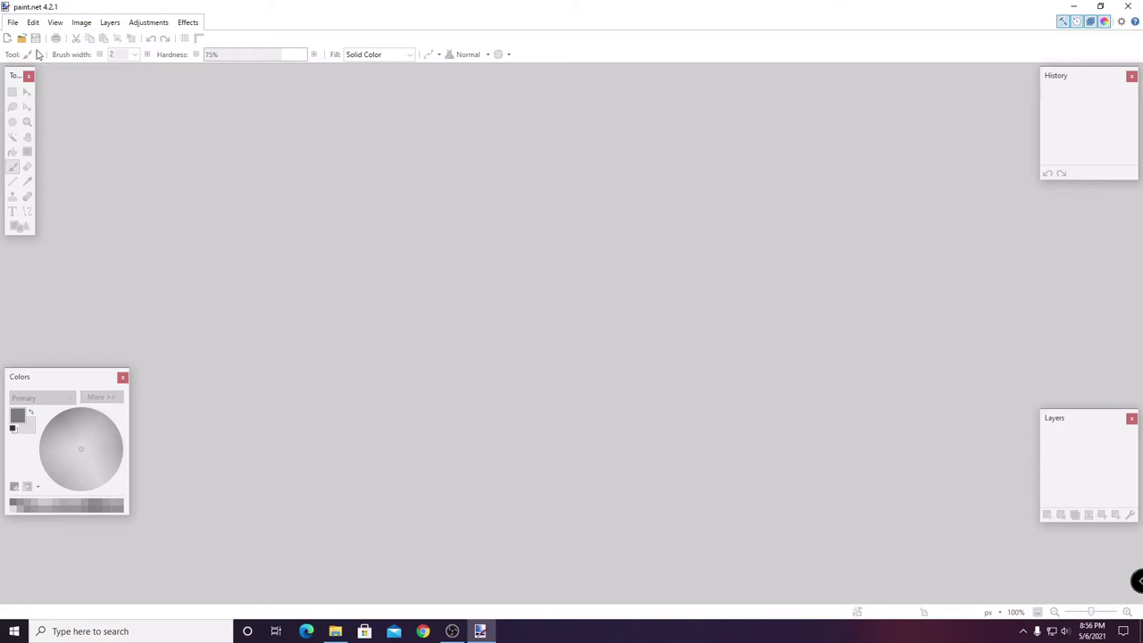
click(361, 188)
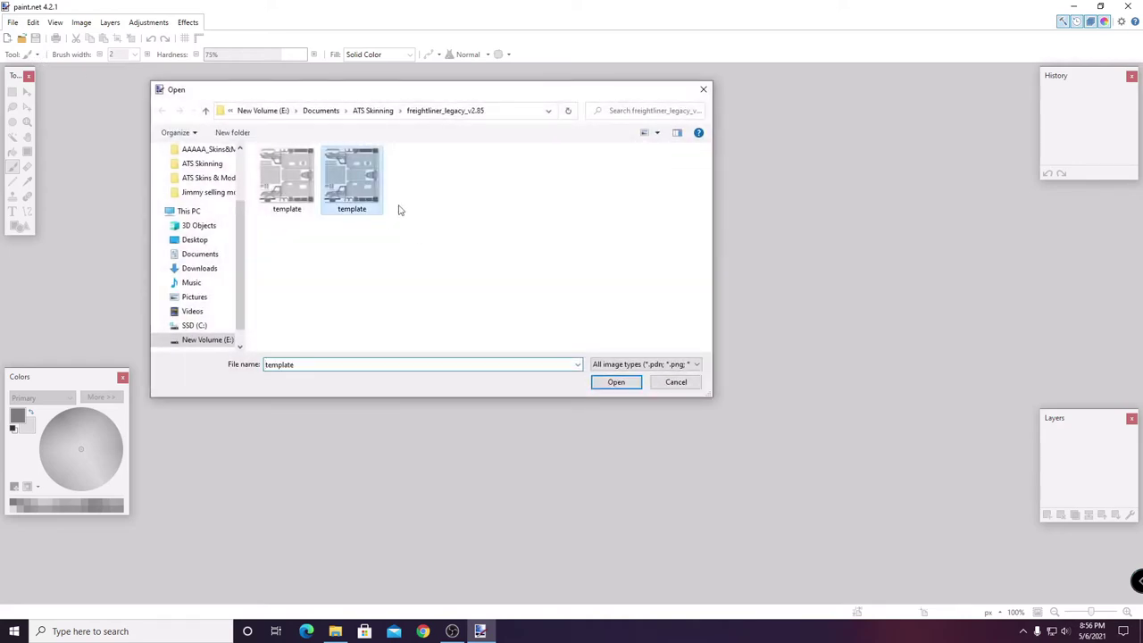
click(616, 383)
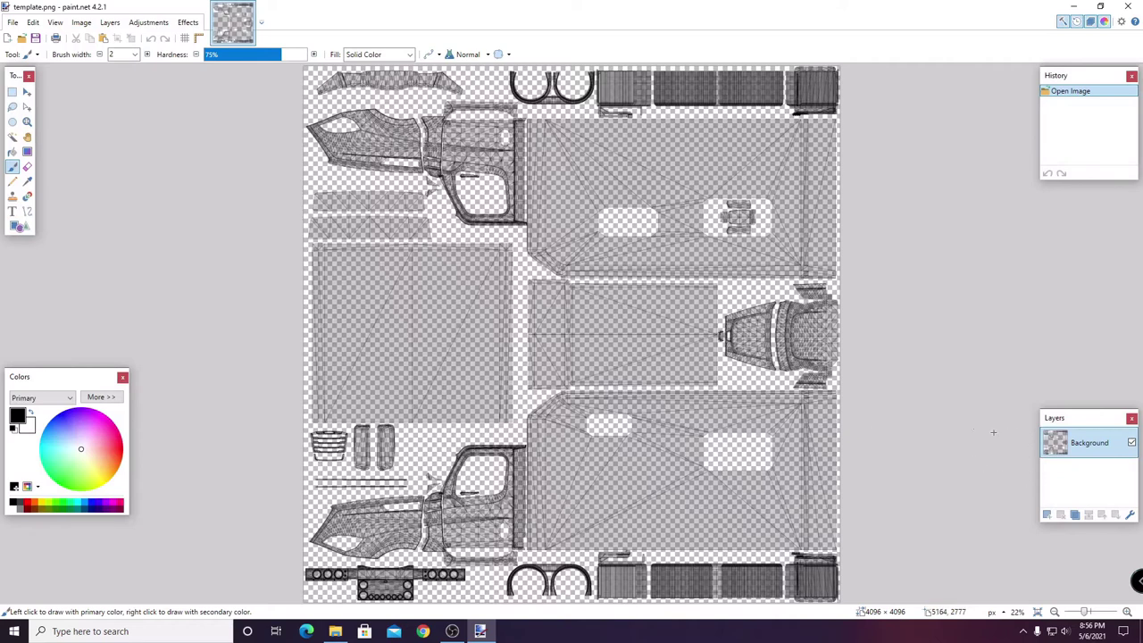
- Add a new layer above the template's Background layer
click(1047, 515)
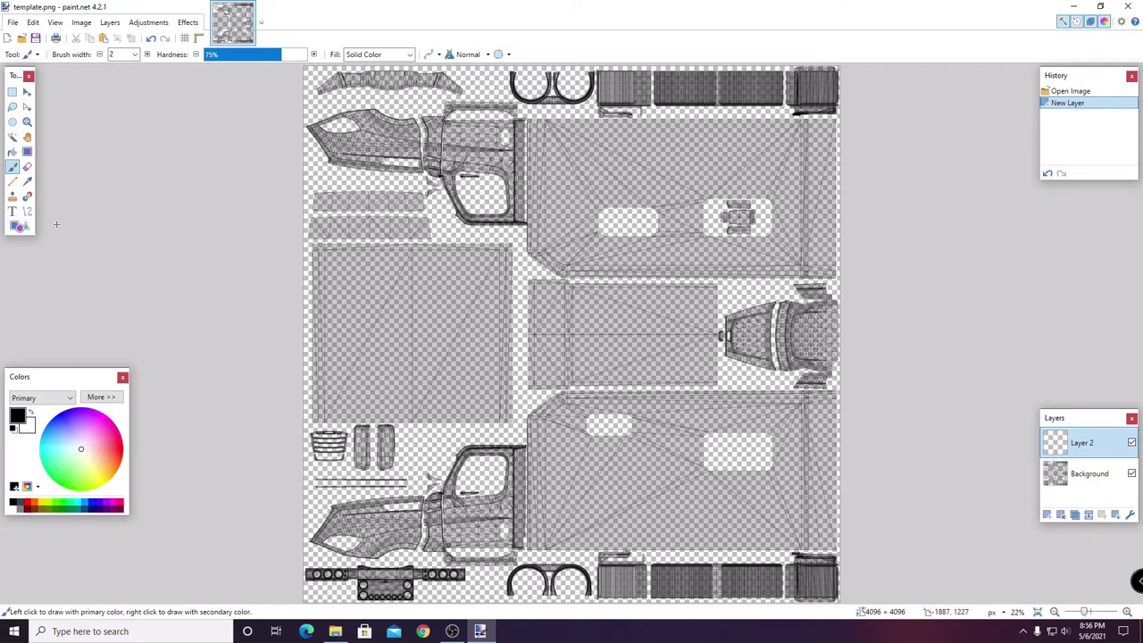
- Try filling the new layer with solid black and moving the Background template layer above it
click(12, 152)
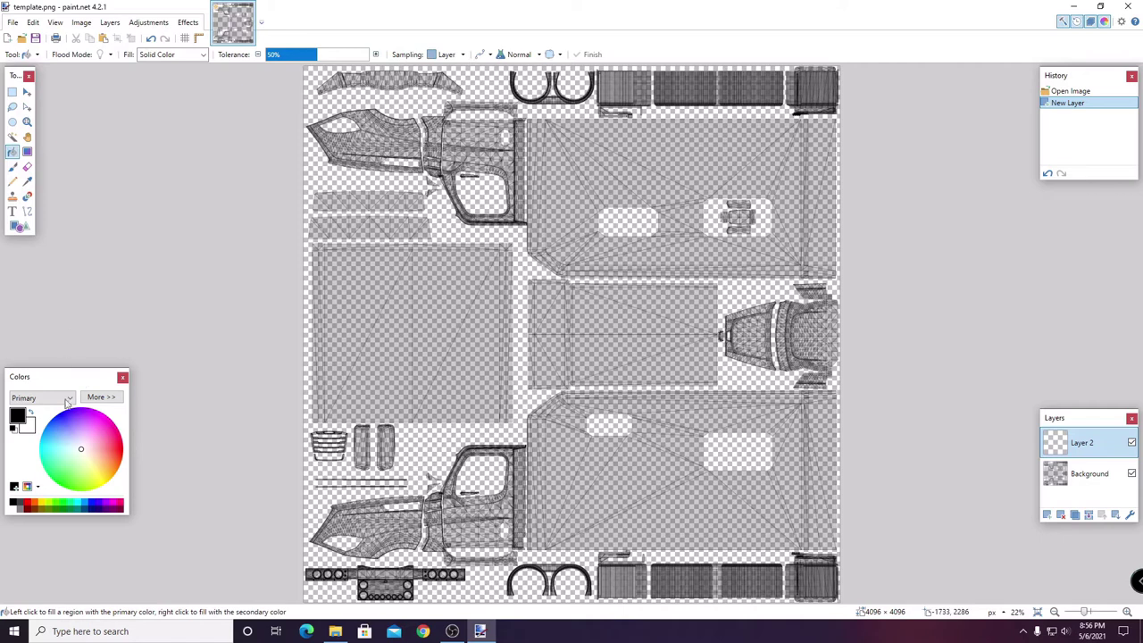
click(445, 406)
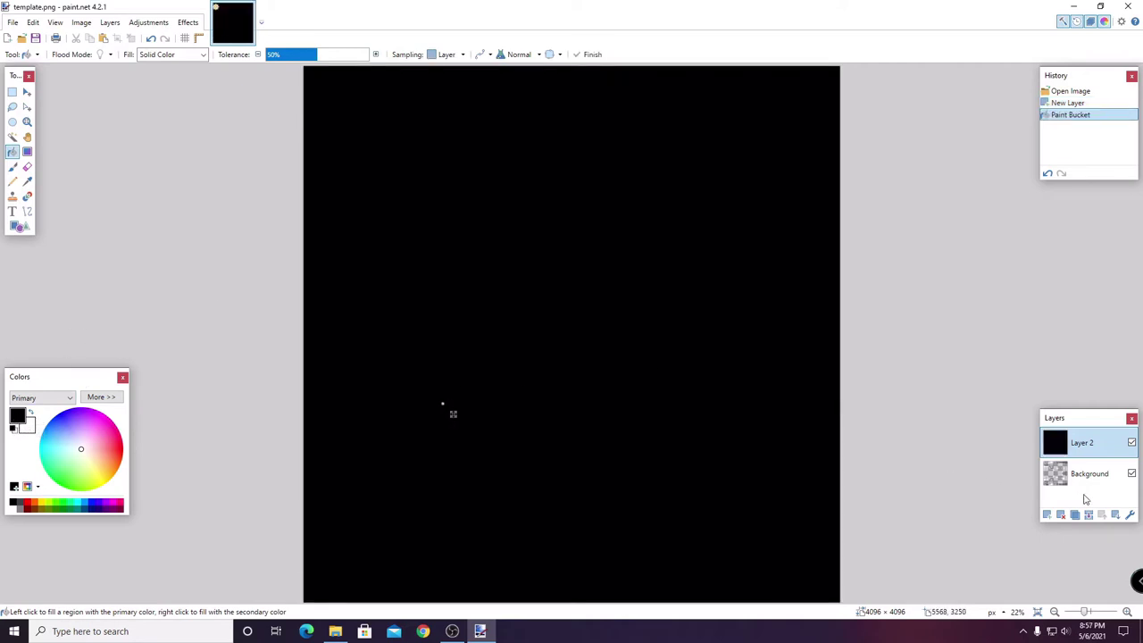
drag(1092, 483, 1090, 445)
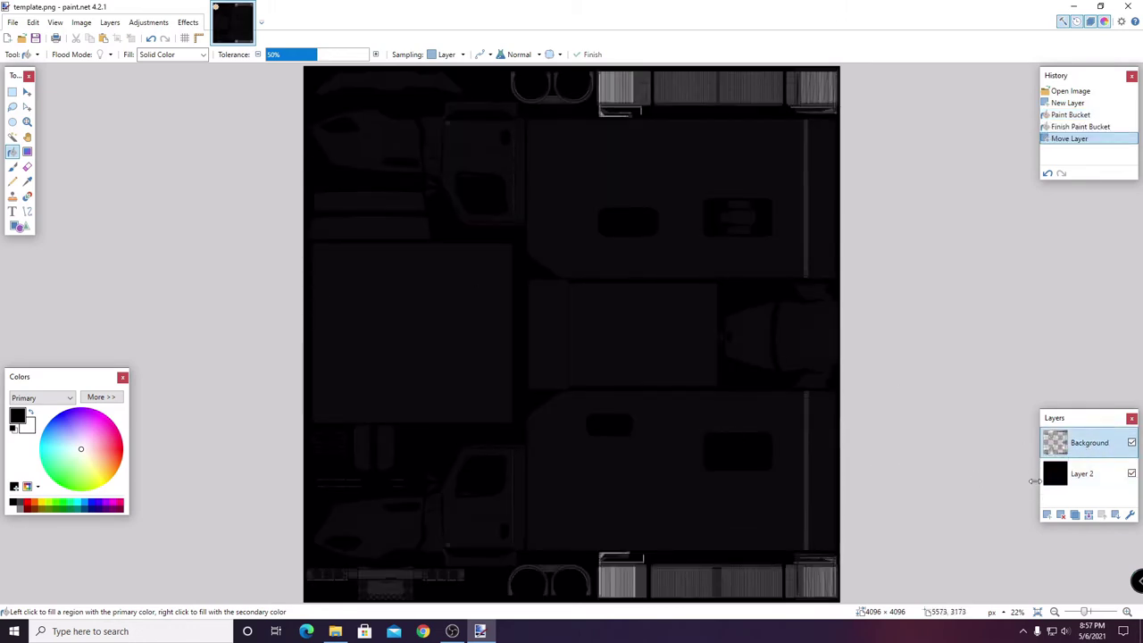
click(1075, 482)
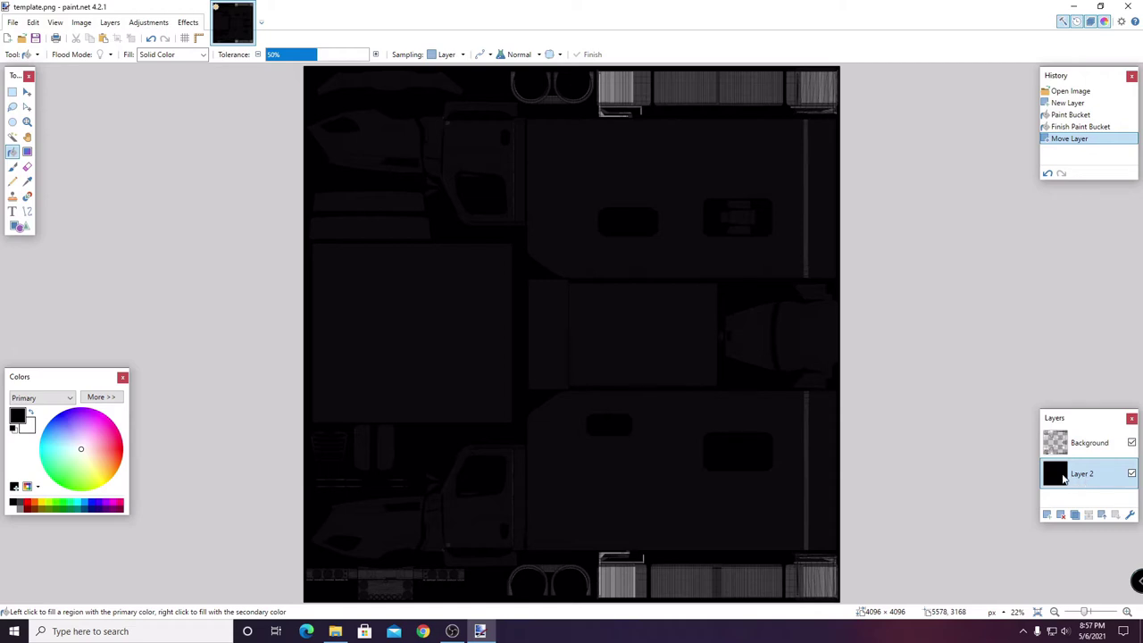
- Undo the layer reordering and the black fill, keeping the empty new layer
click(1049, 174)
click(1049, 175)
click(1048, 175)
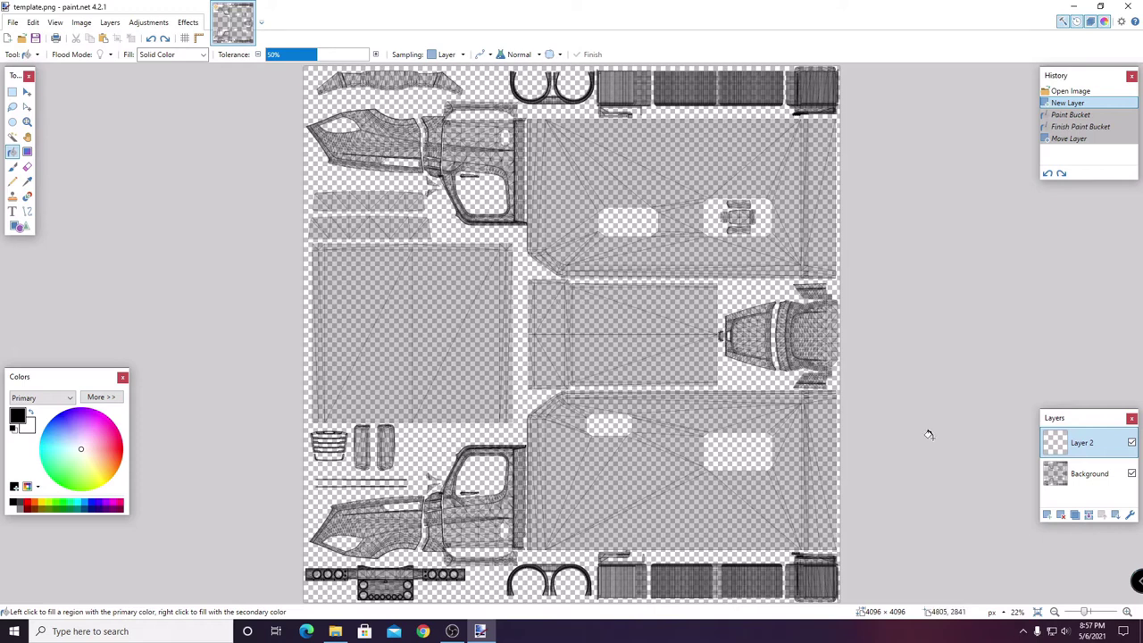
- Rename the new layer as Graphics1
double_click(1086, 444)
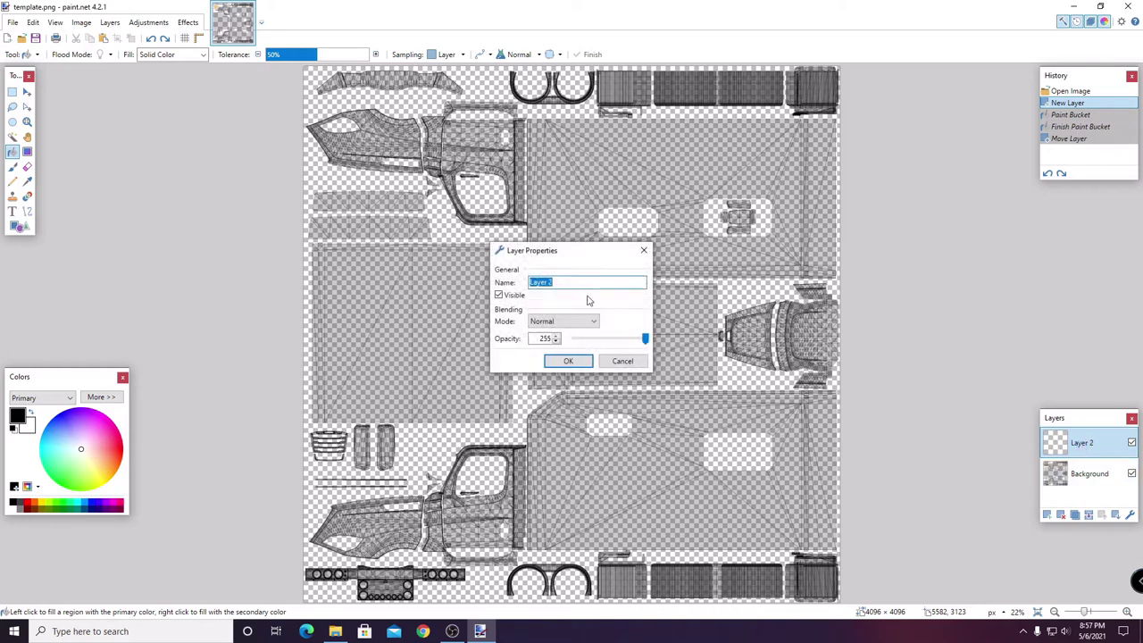
text(Graphics1)
click(565, 359)
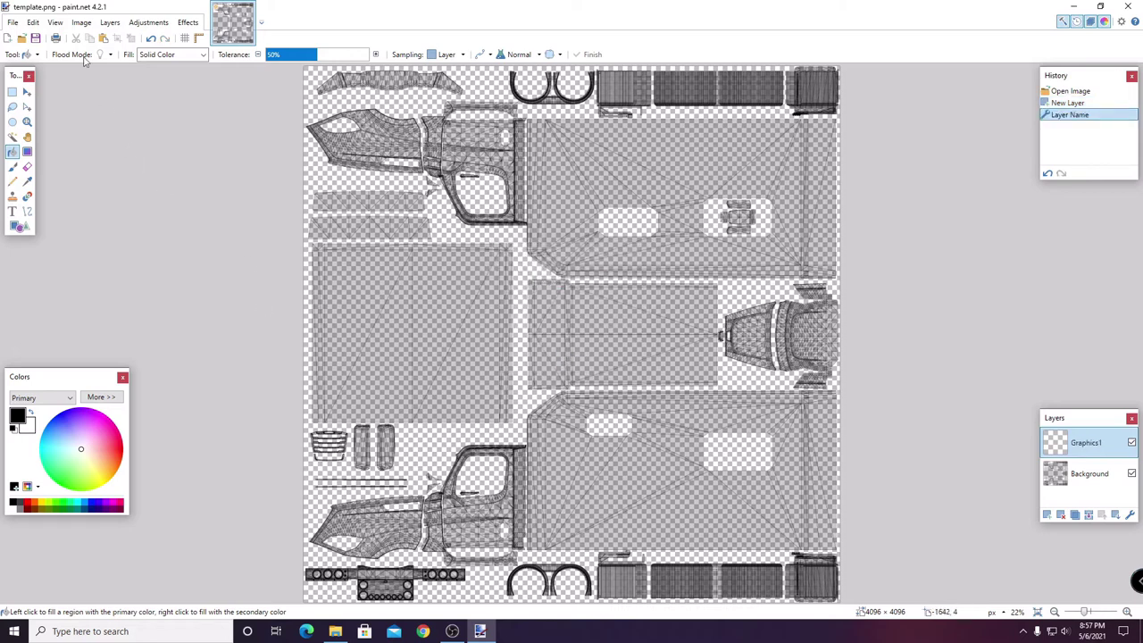
- Start opening another image and browse to the Documents > Phoenix and others folder
click(14, 22)
click(14, 23)
click(15, 22)
click(31, 53)
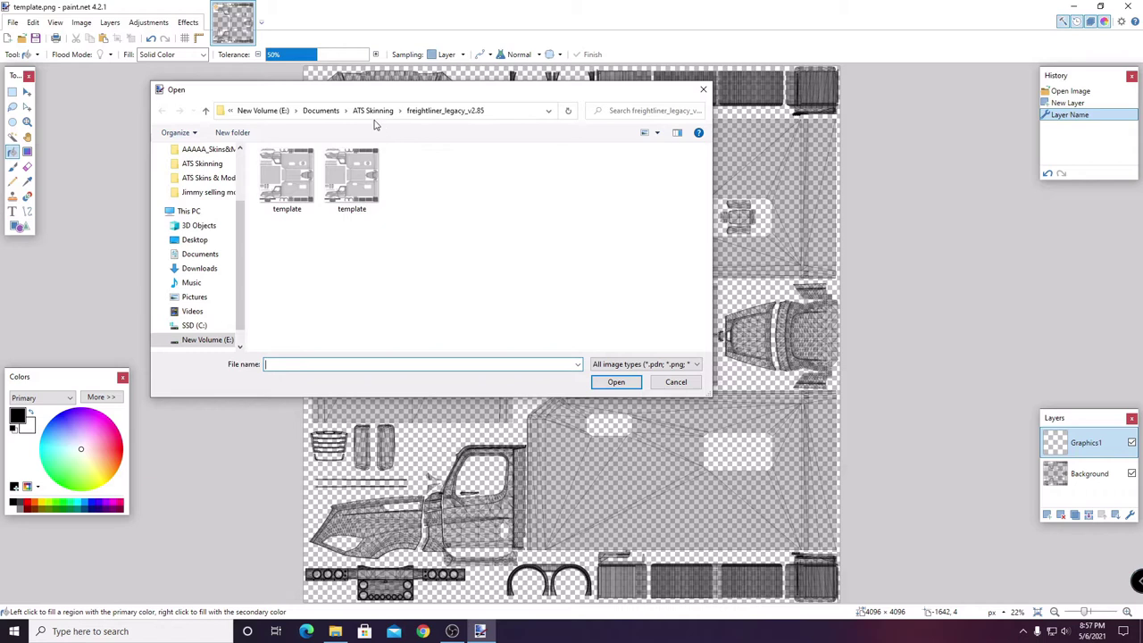
click(326, 111)
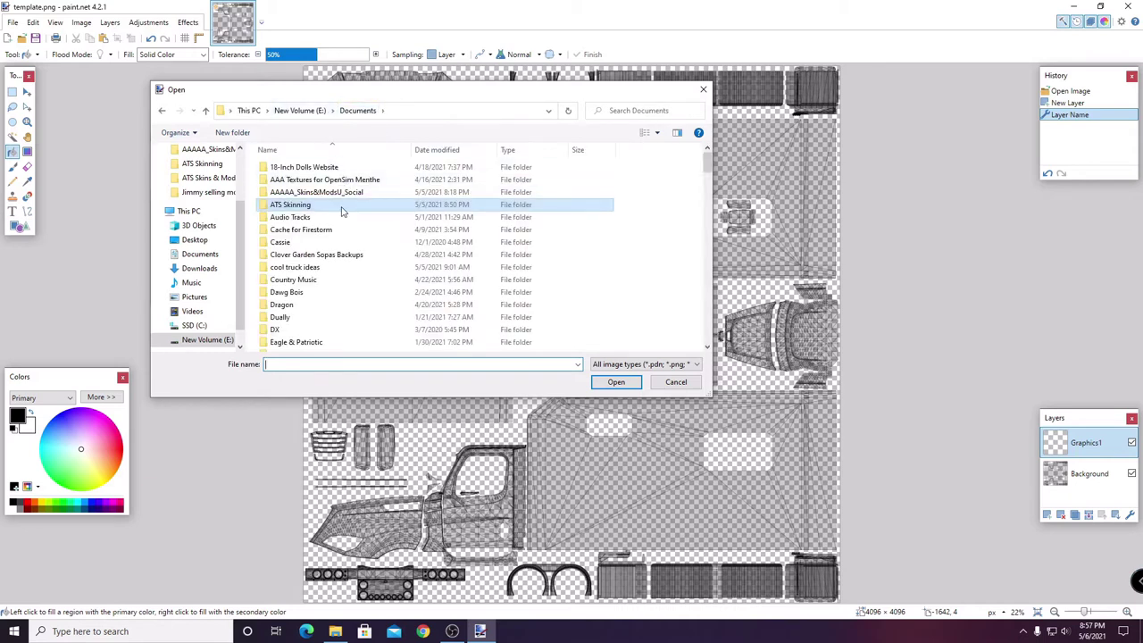
scroll(360, 230, down, 7)
scroll(360, 231, down, 2)
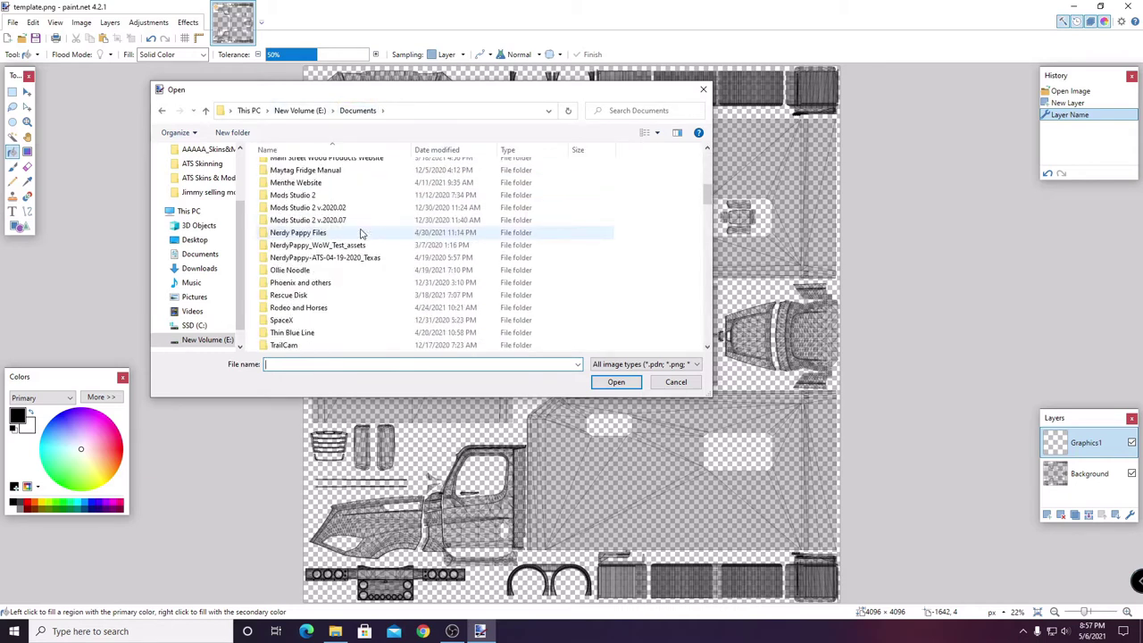
scroll(361, 233, down, 1)
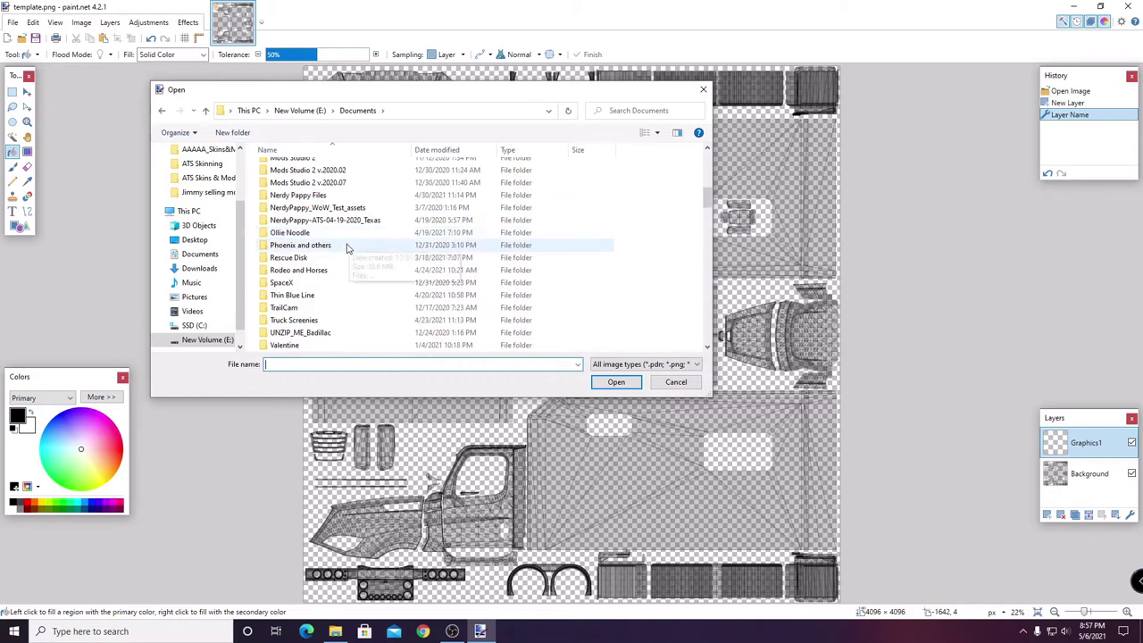
double_click(357, 234)
- Open the singing-silhouette-photography-music image from the Phoenix and others folder
scroll(502, 259, down, 2)
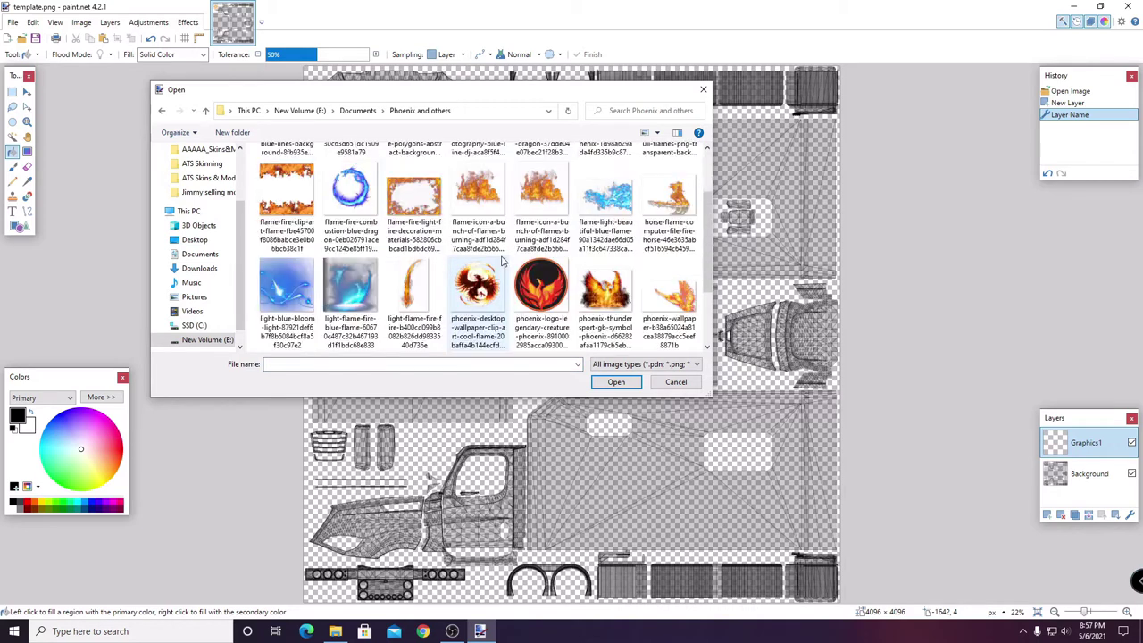
scroll(536, 304, up, 1)
scroll(539, 306, down, 1)
click(366, 295)
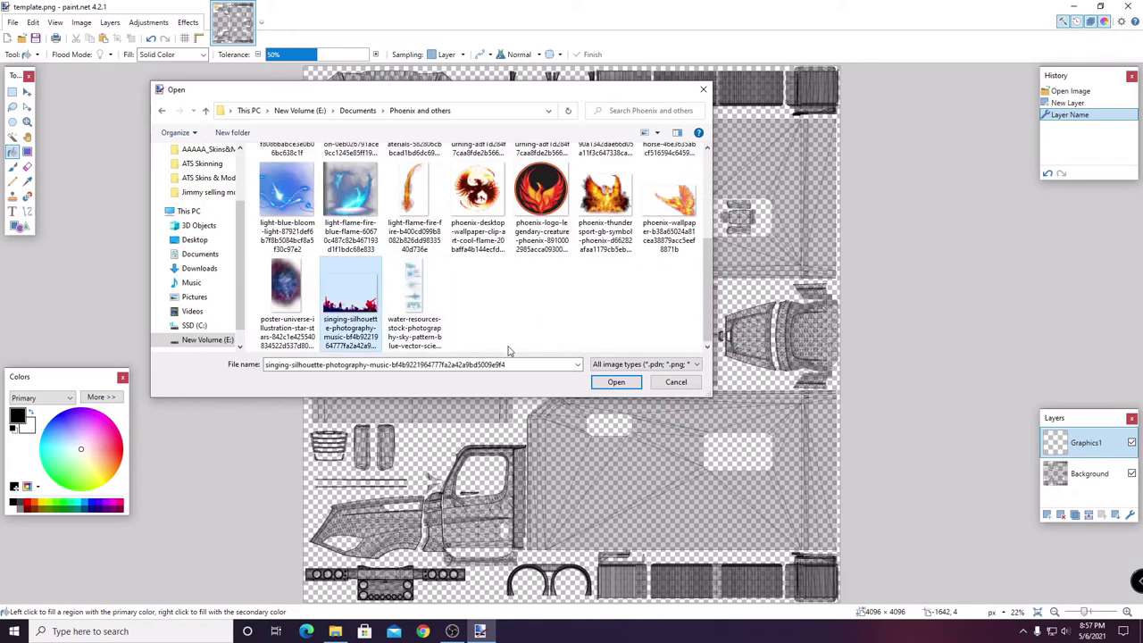
click(615, 383)
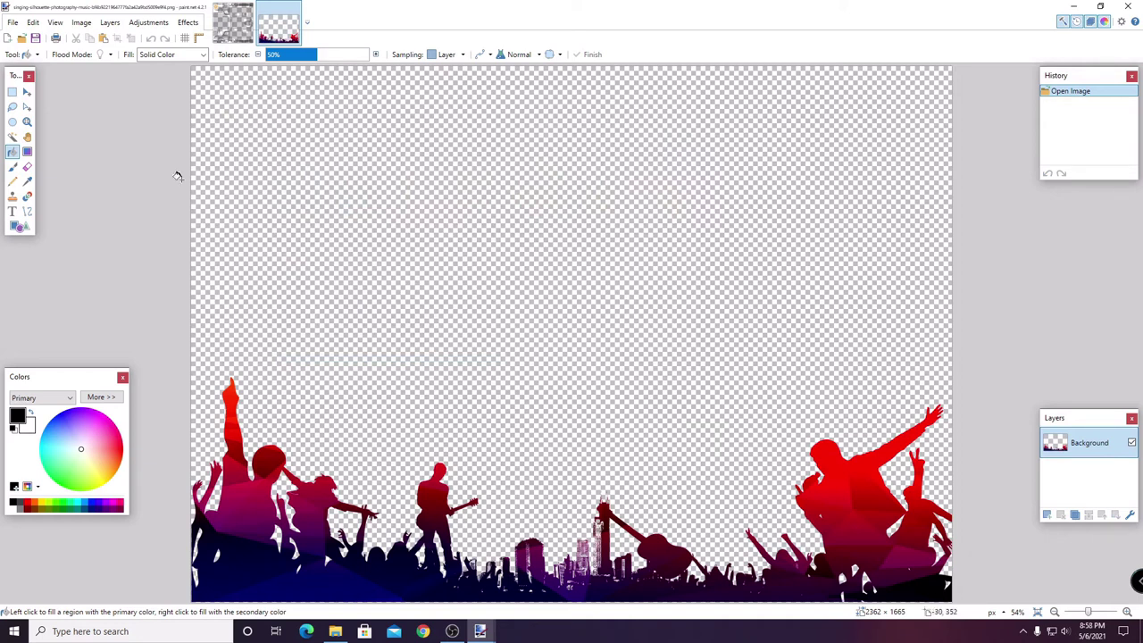
- Crop the silhouette image to the crowd along its lower part, about 2362 × 735 px at full width
click(12, 92)
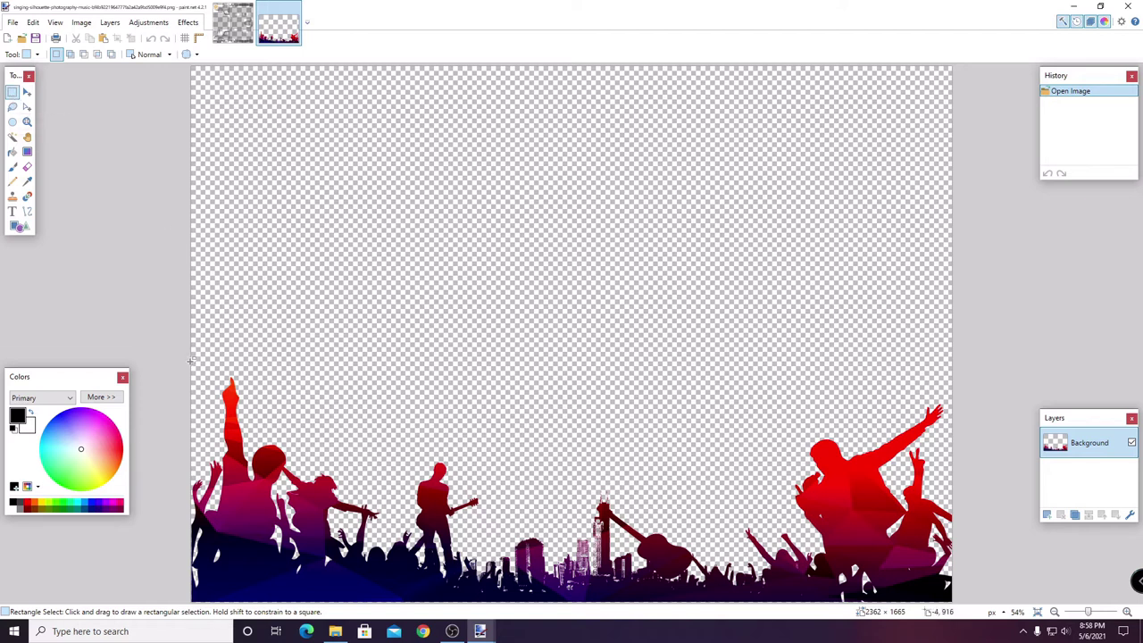
drag(190, 365, 952, 599)
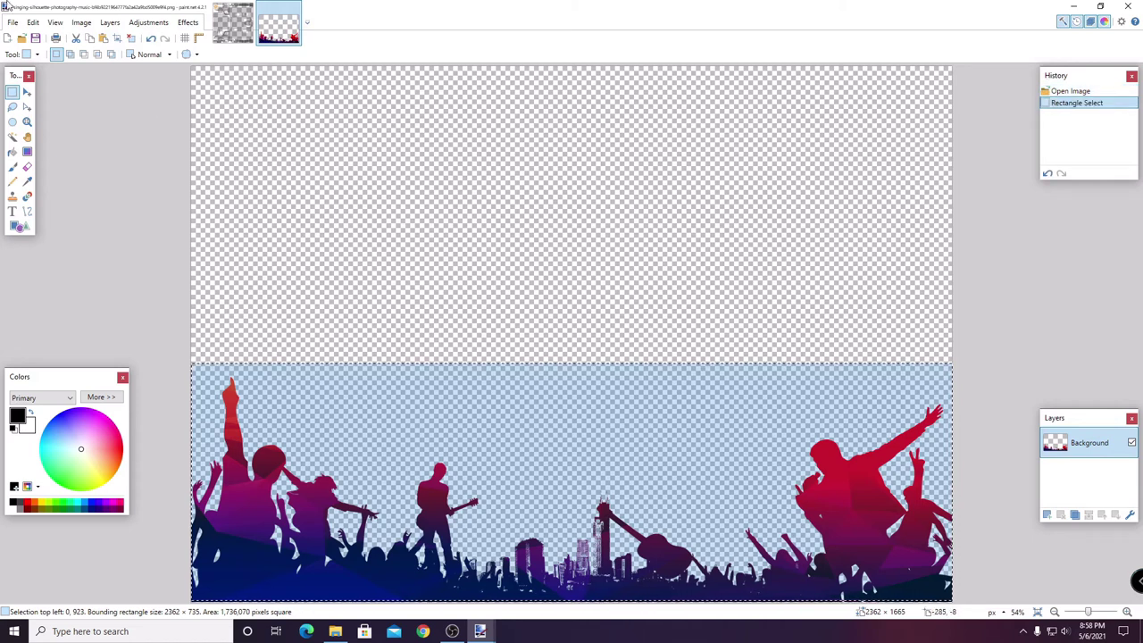
click(116, 38)
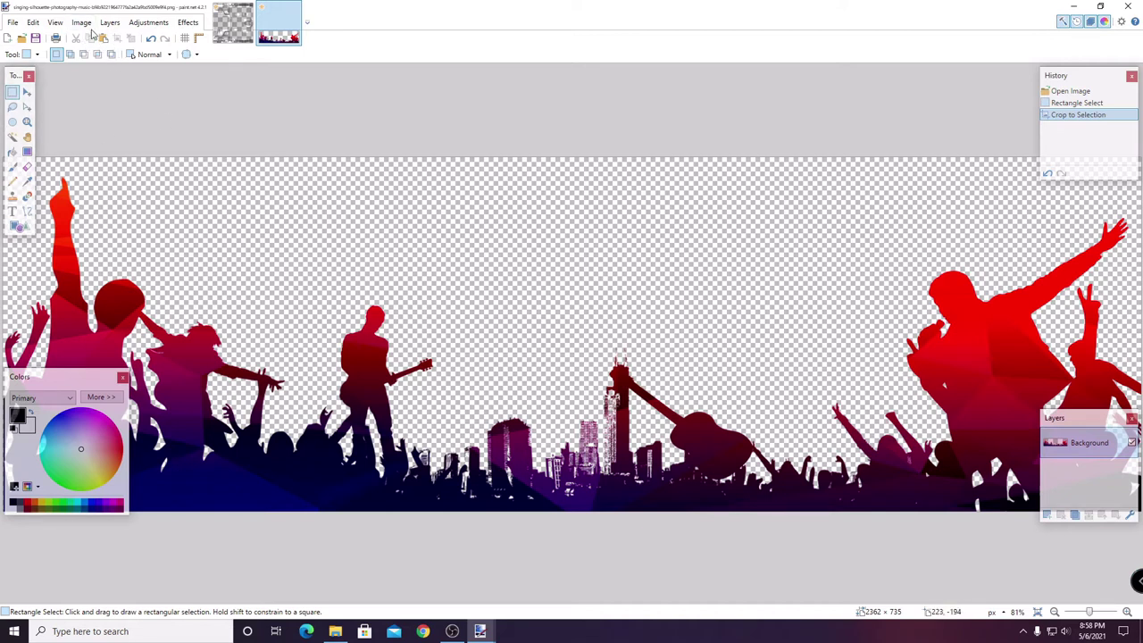
- Copy the entire cropped crowd image and paste it into the Graphics1 layer of template.png
click(34, 22)
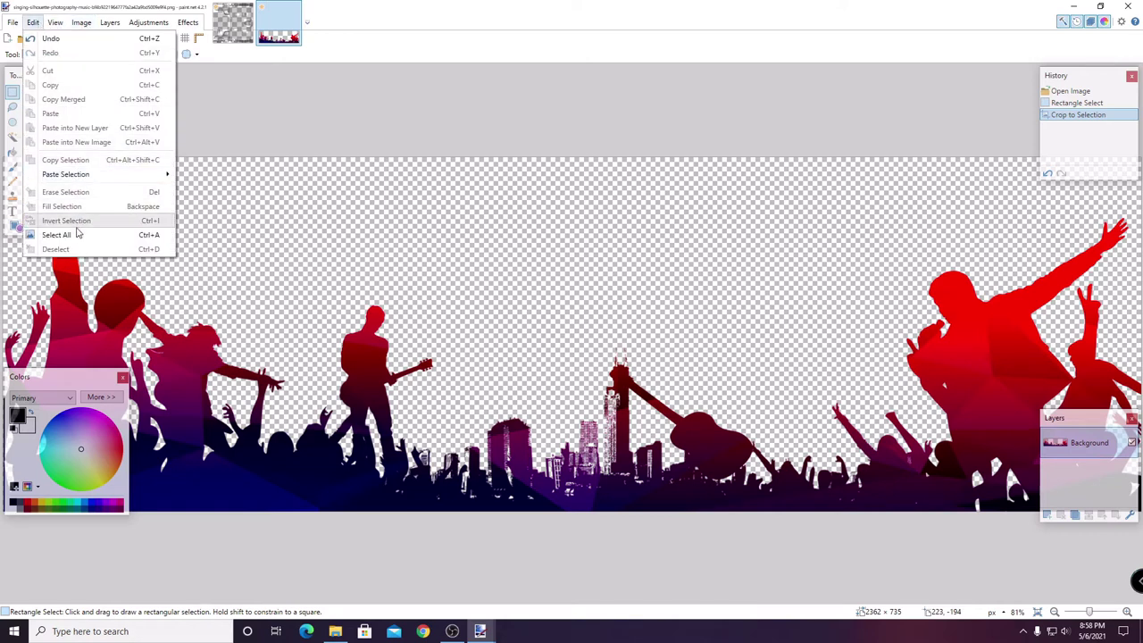
click(77, 235)
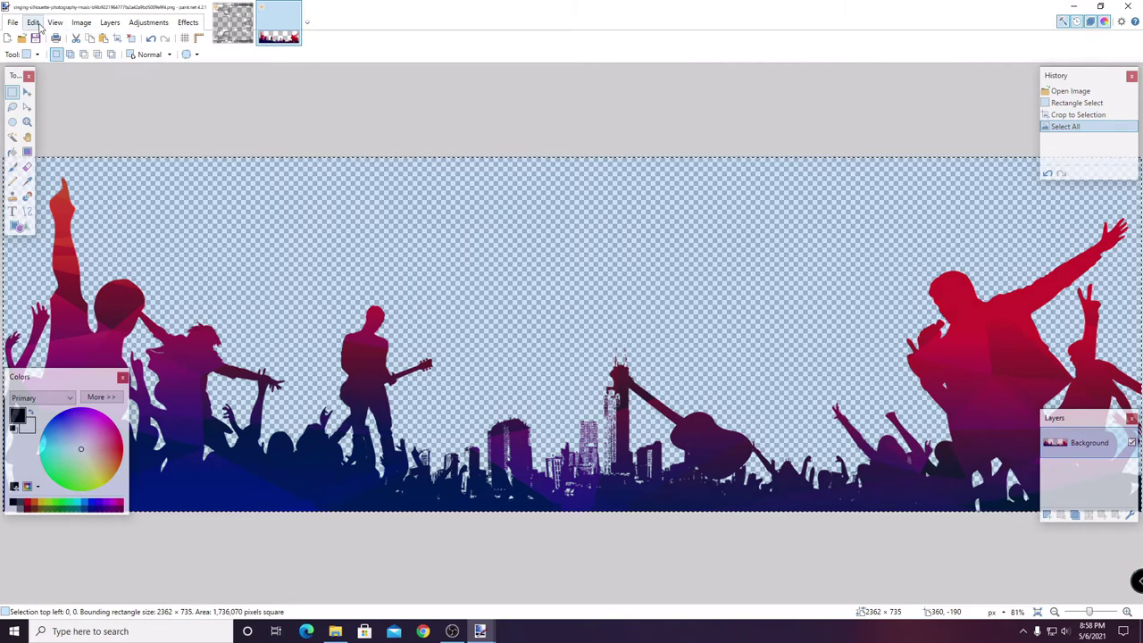
click(33, 22)
click(51, 85)
click(247, 34)
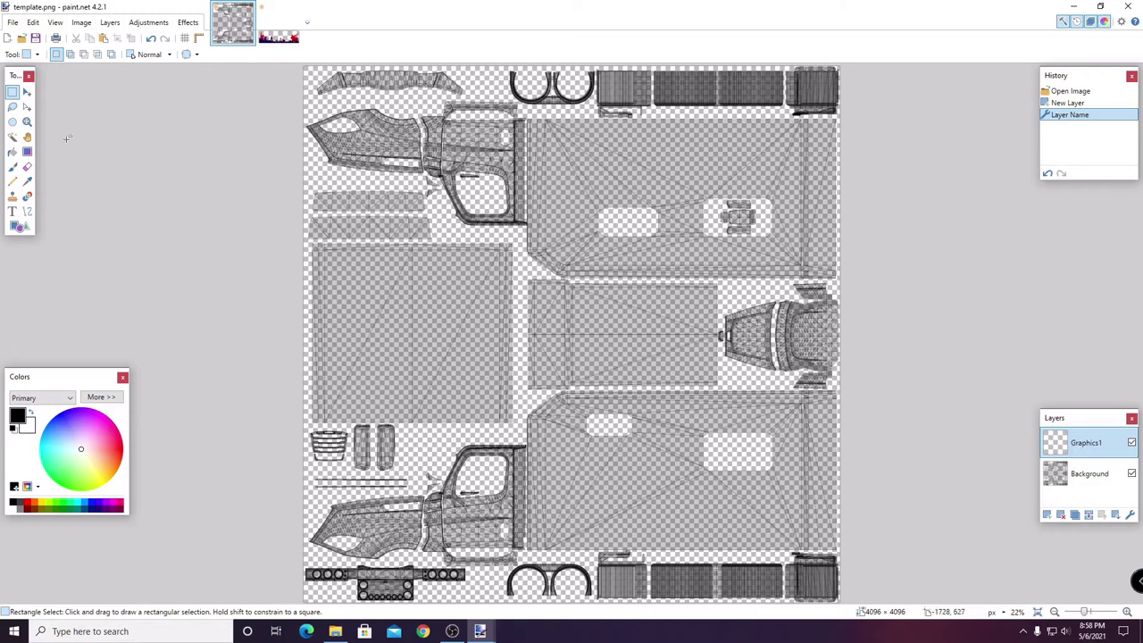
click(33, 22)
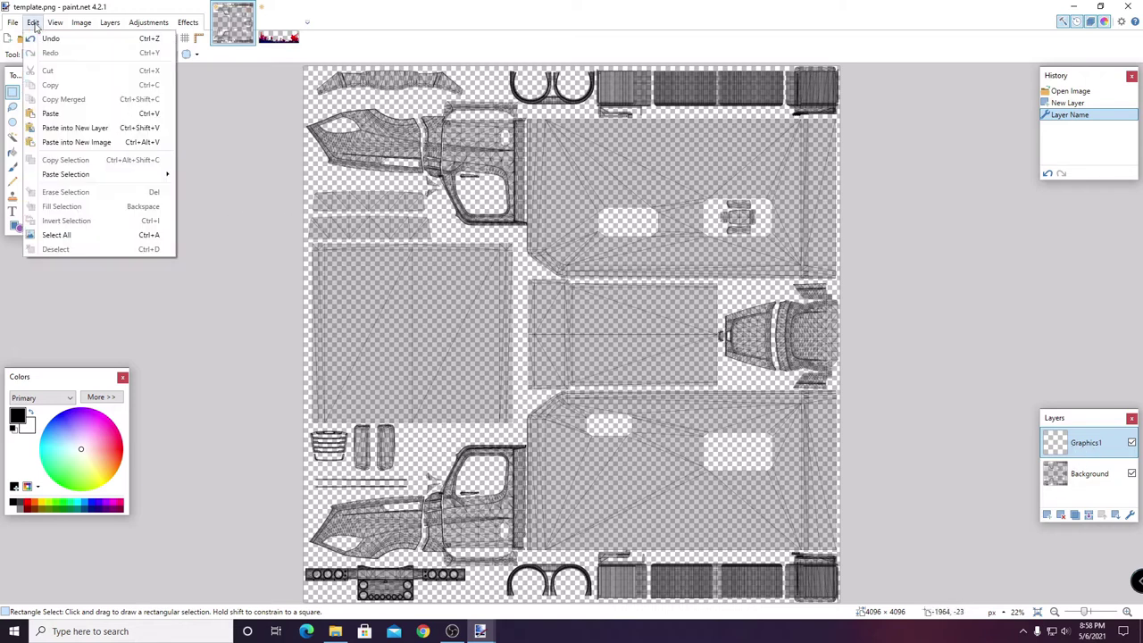
click(50, 114)
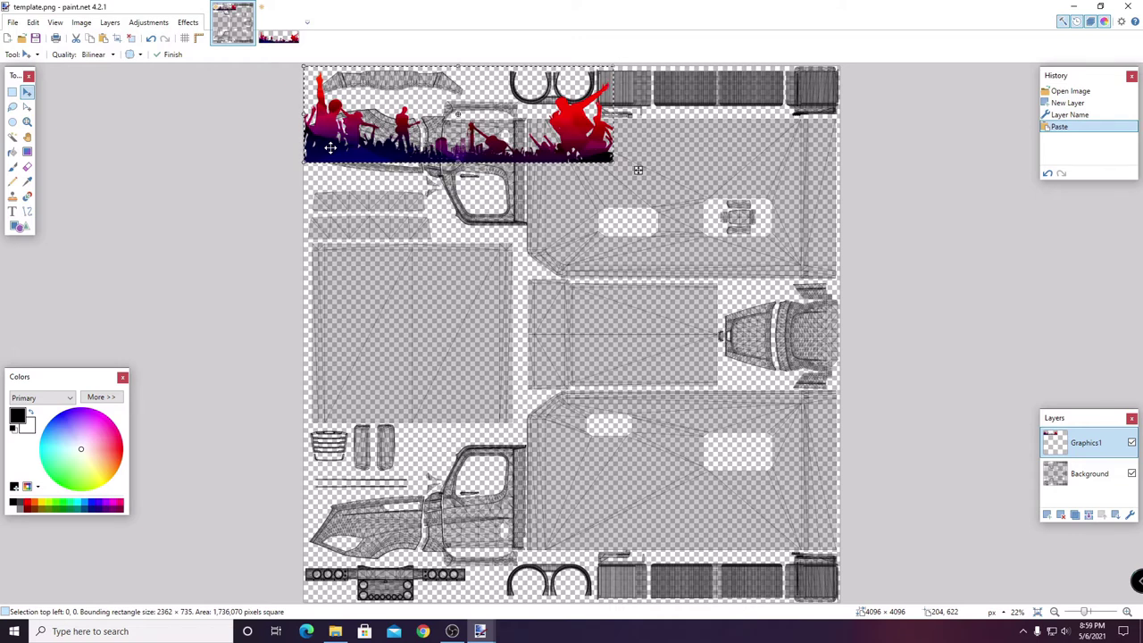
- Place the pasted crowd along the bottom edge of the lower sleeper side panel and stretch it to about 2375 px wide
drag(330, 147, 555, 535)
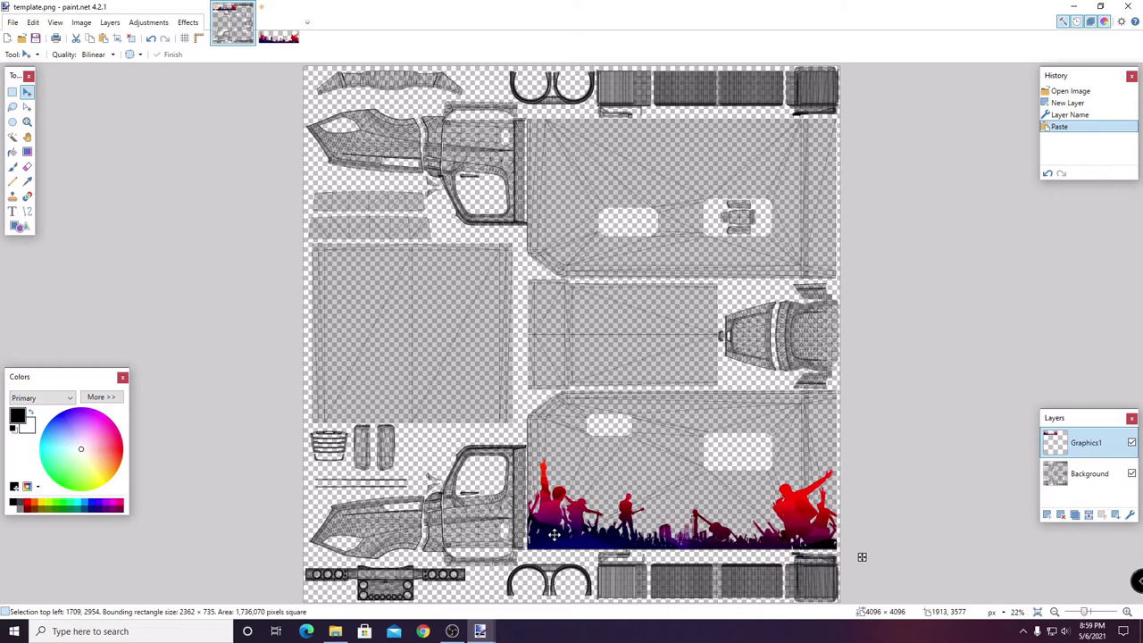
mouse_move(554, 535)
mouse_down()
mouse_move(553, 525)
mouse_move(555, 536)
mouse_up()
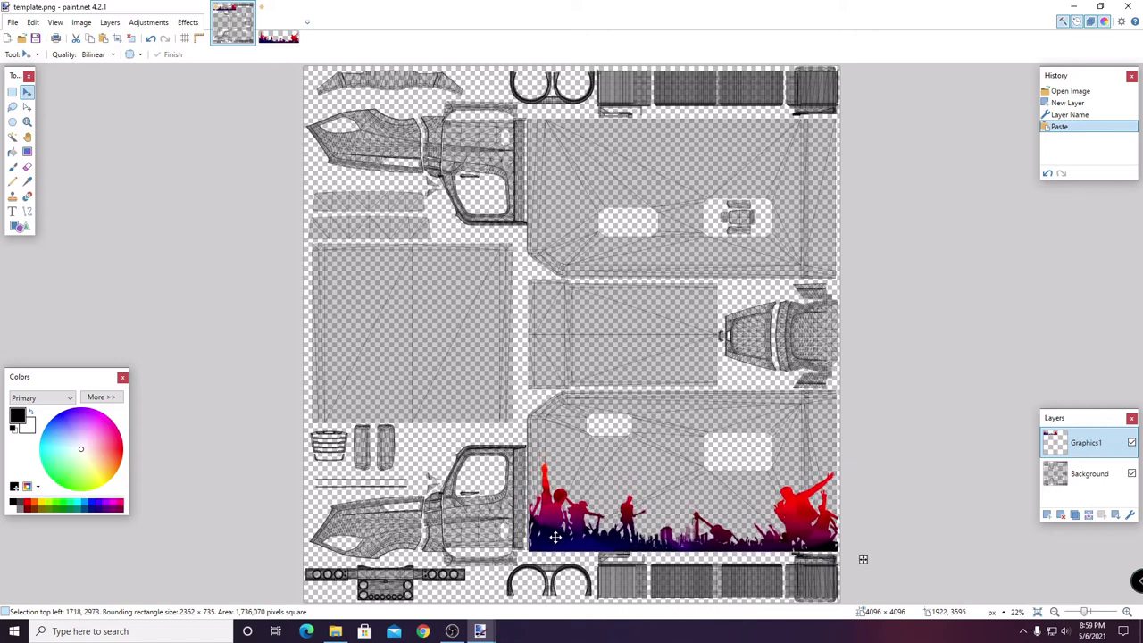
drag(556, 536, 555, 537)
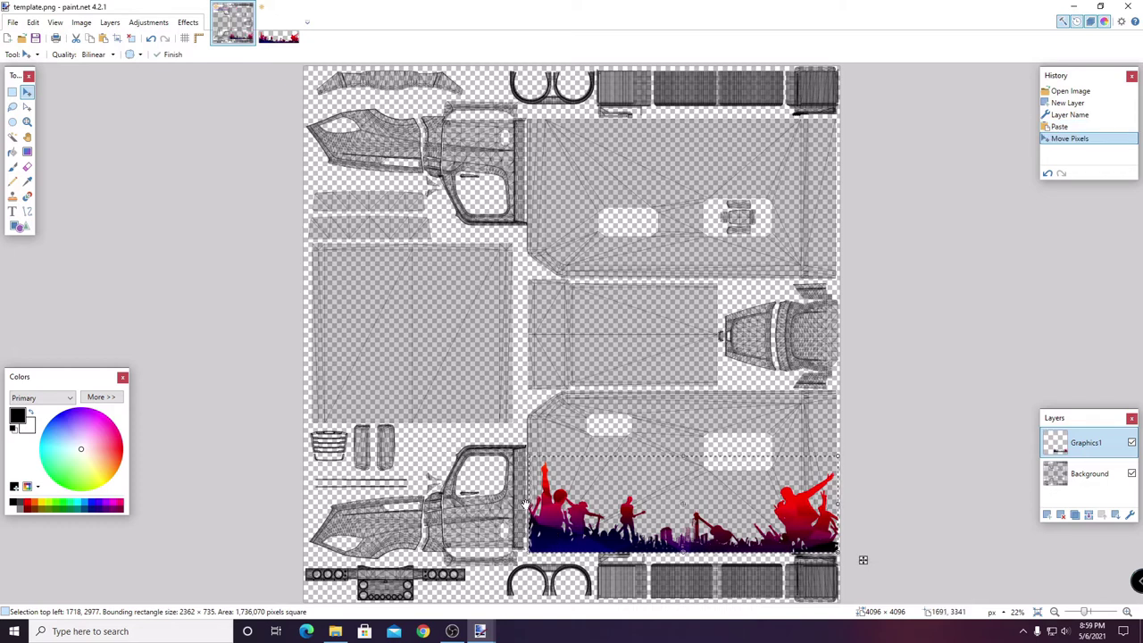
key(Return)
drag(527, 505, 524, 507)
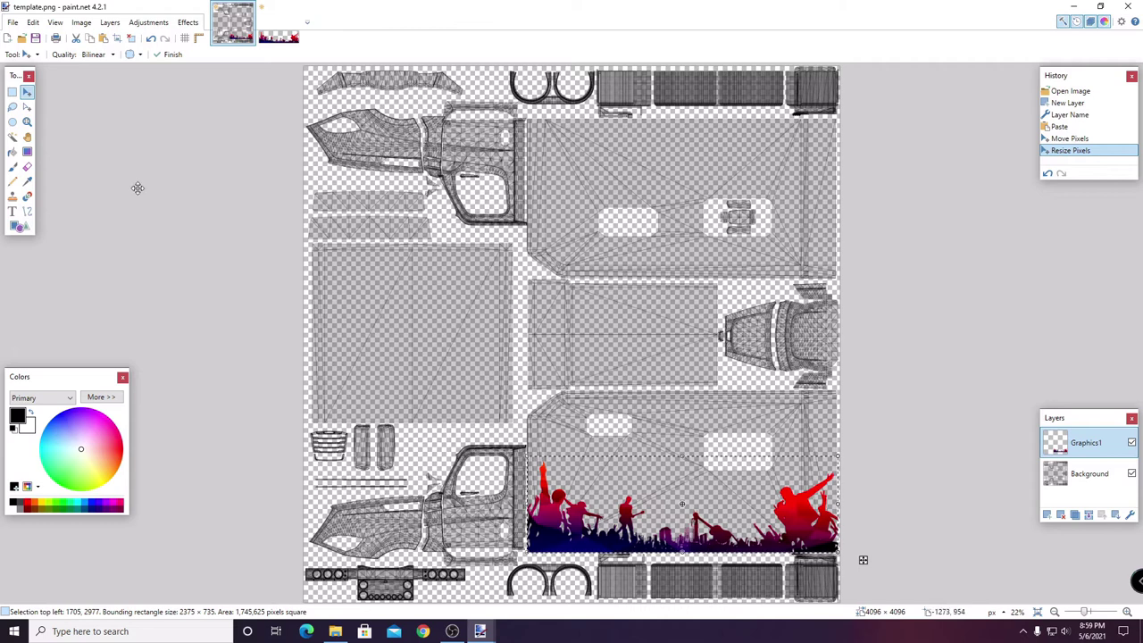
- Flip the cropped crowd source image vertically
click(269, 41)
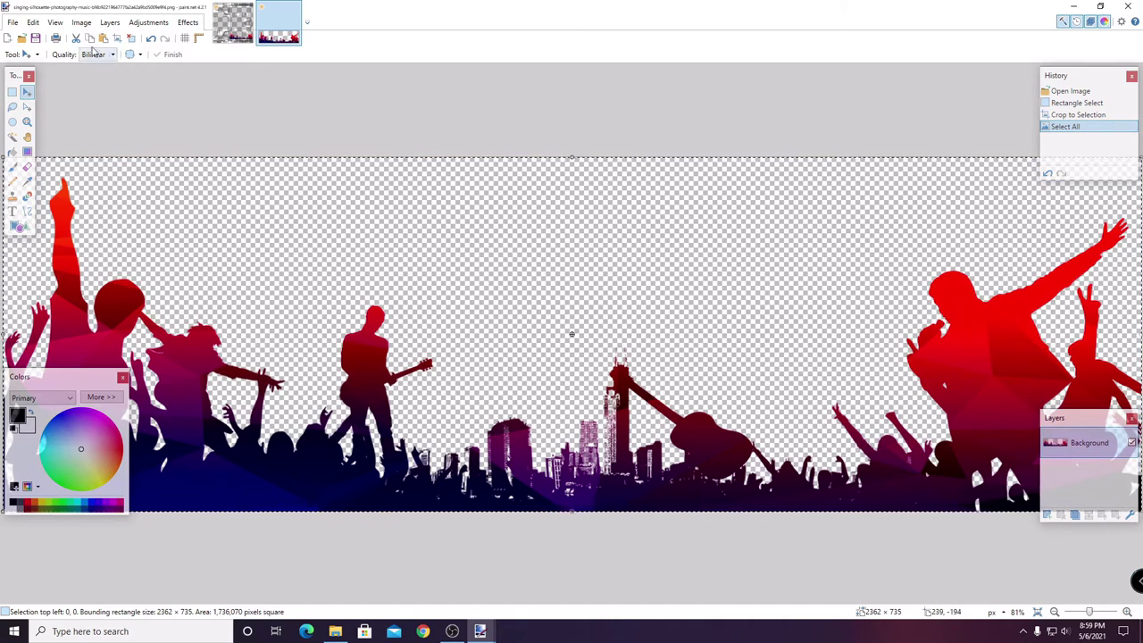
click(56, 23)
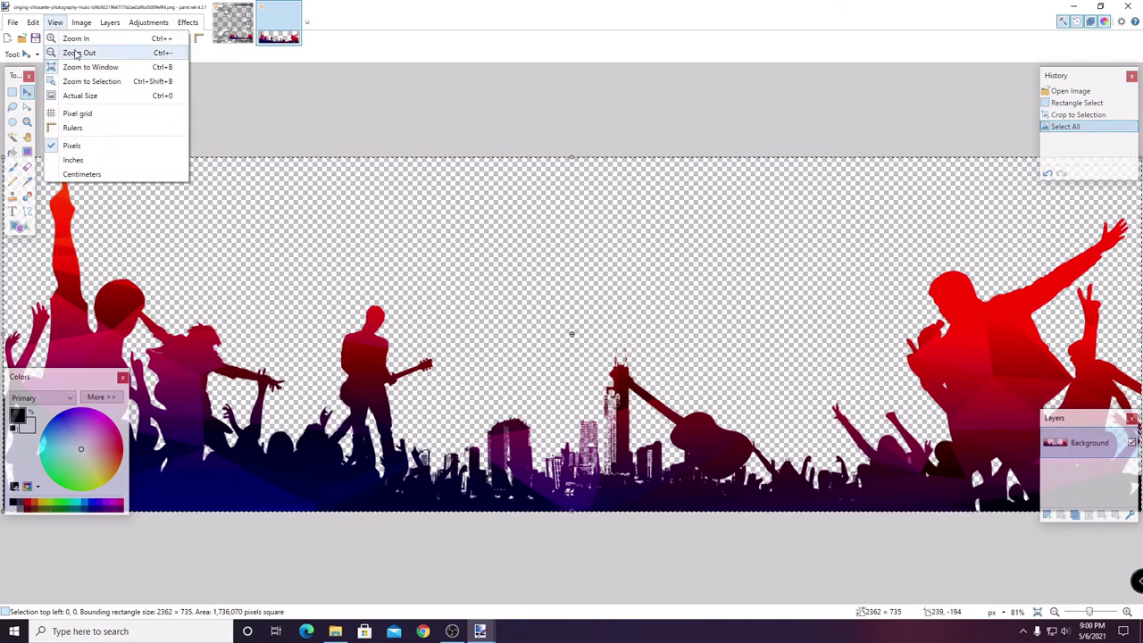
click(78, 53)
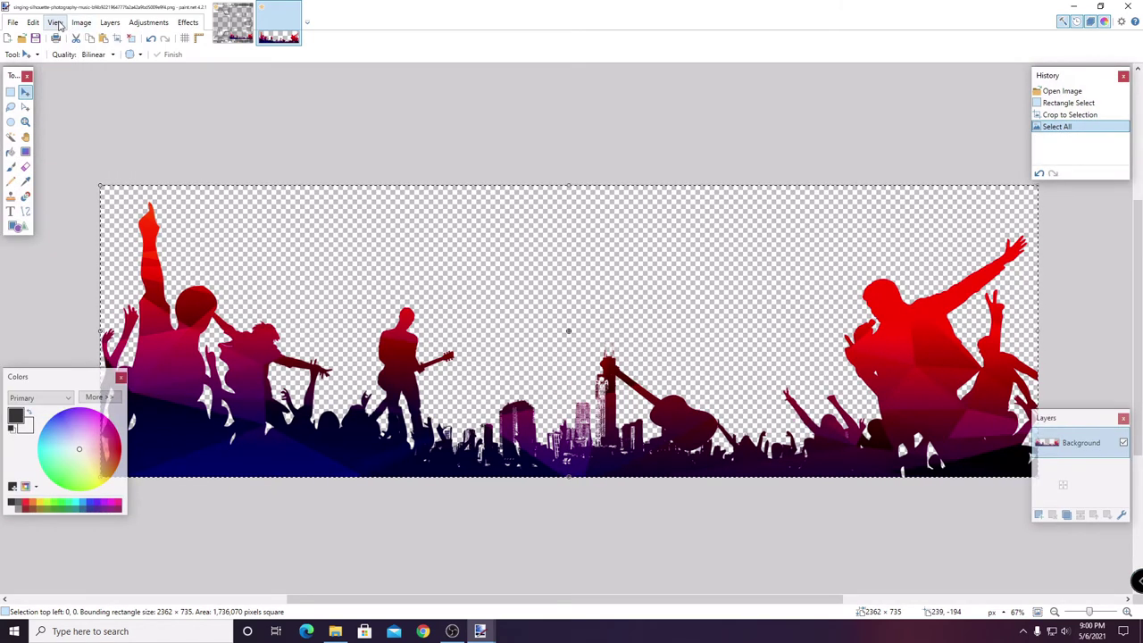
click(56, 23)
click(77, 53)
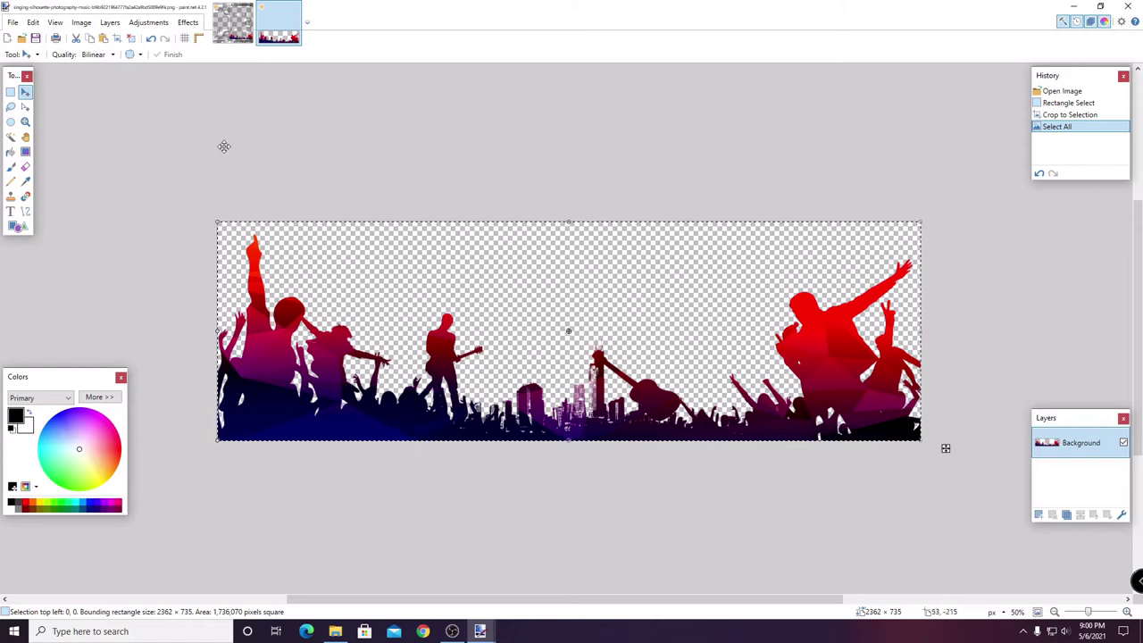
click(83, 22)
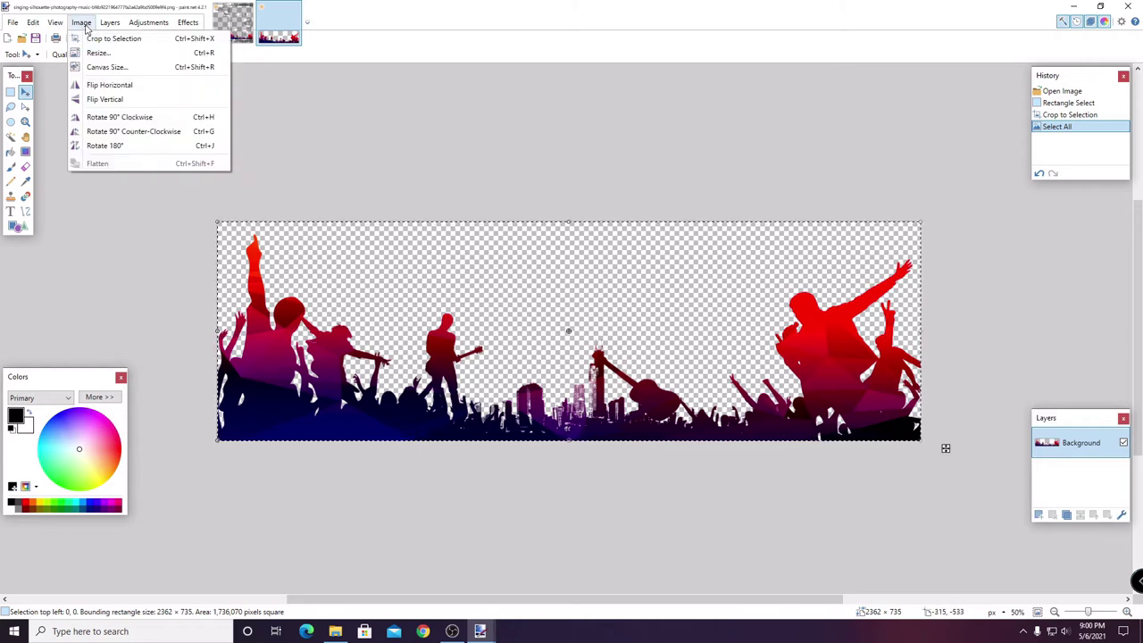
click(96, 99)
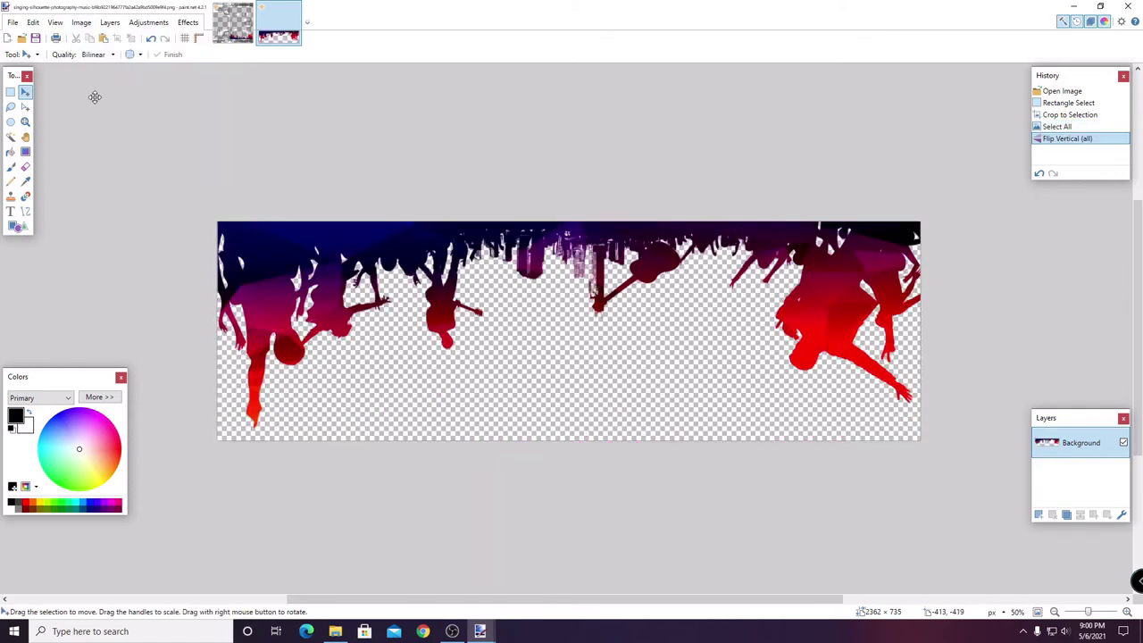
- Copy the entire flipped crowd image and paste it into the Graphics1 layer of template.png
click(32, 22)
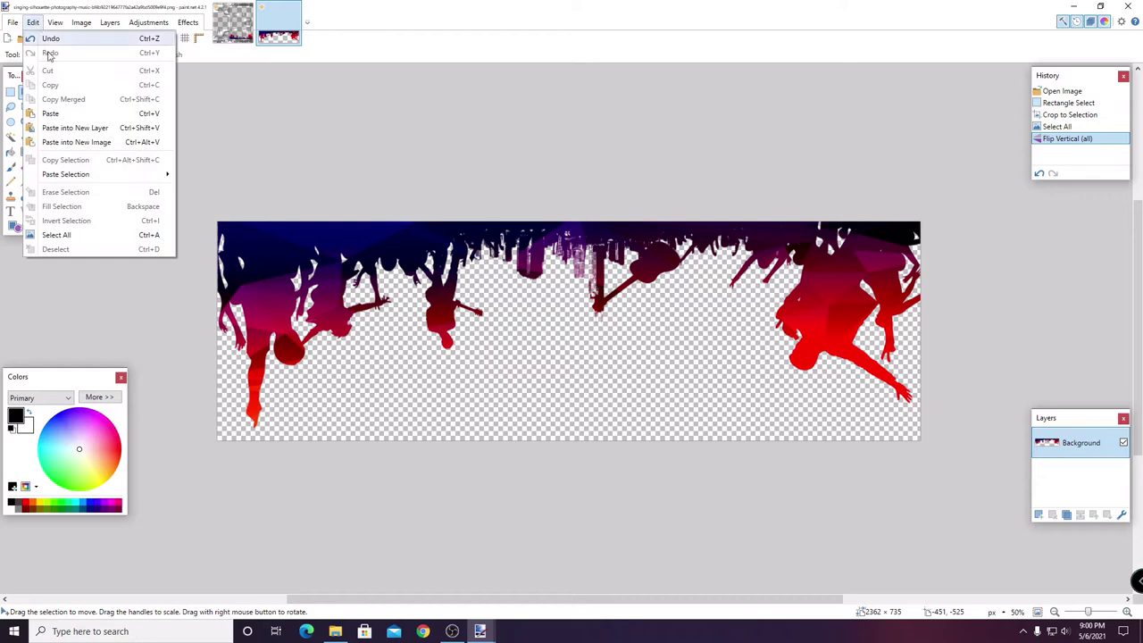
click(53, 235)
click(33, 22)
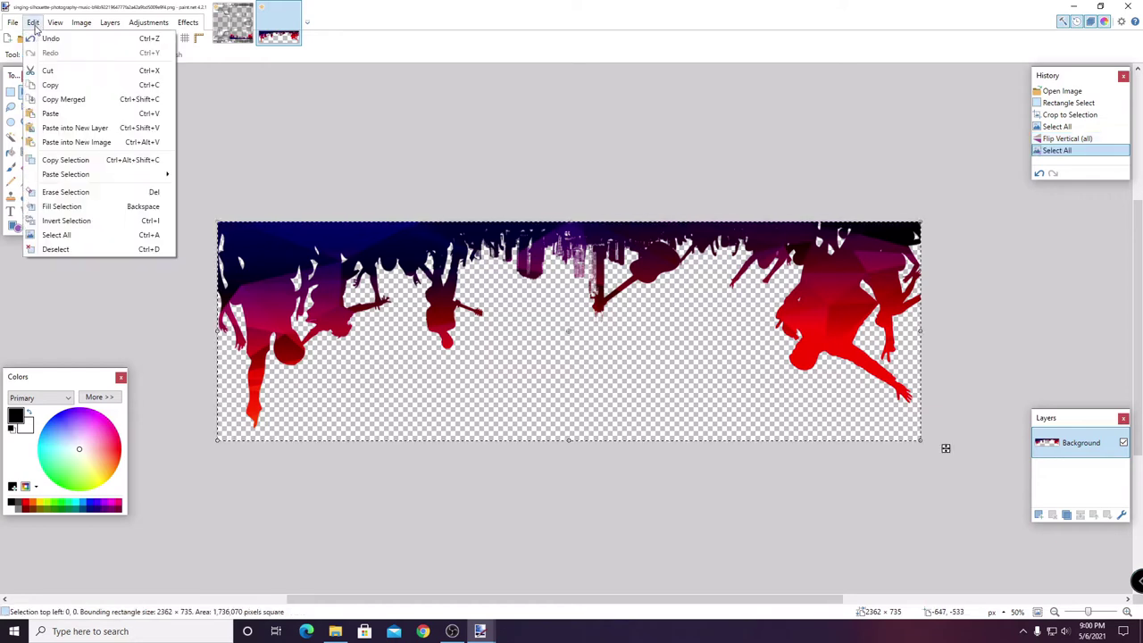
click(50, 85)
click(233, 22)
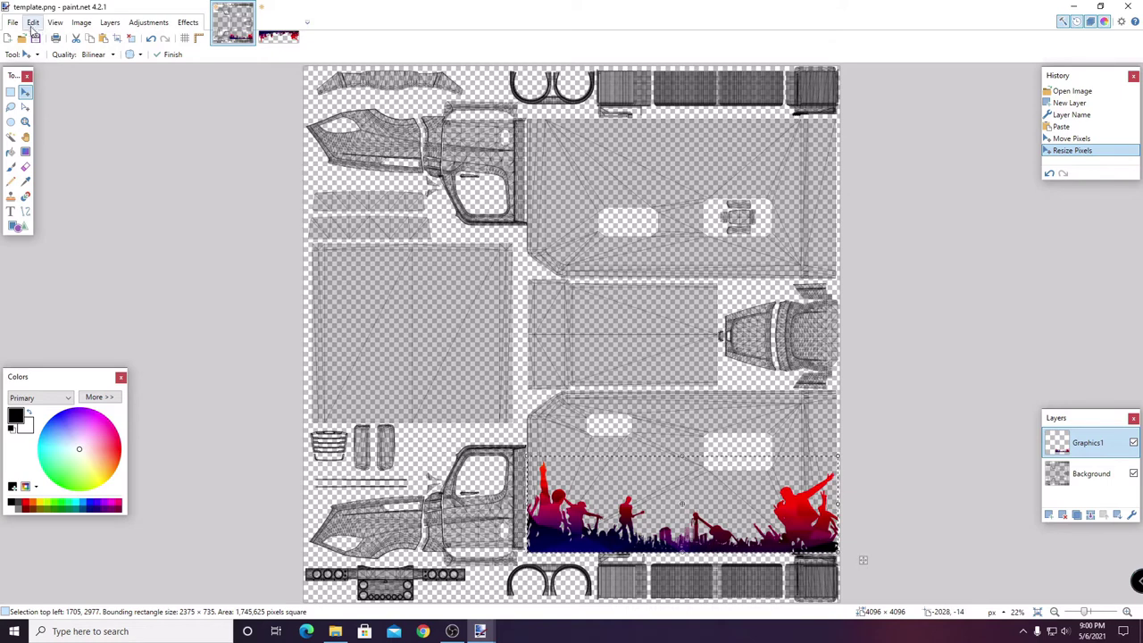
click(33, 23)
click(50, 114)
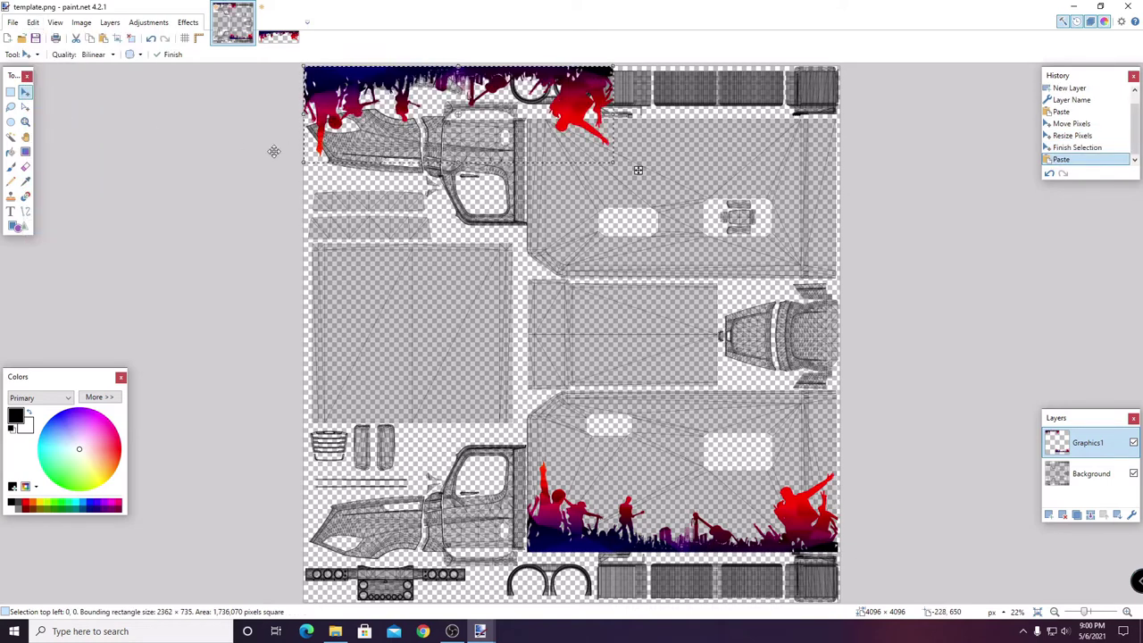
- Place the flipped crowd along the top edge of the upper sleeper side panel and stretch it to about 2375 px wide
drag(638, 170, 862, 221)
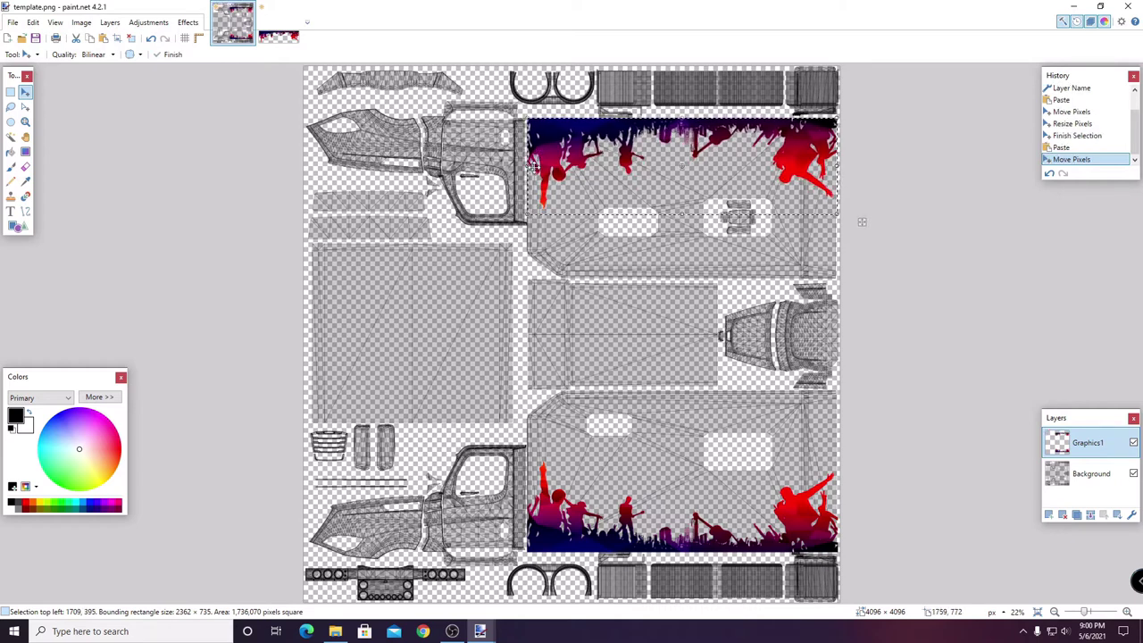
key(Return)
click(862, 222)
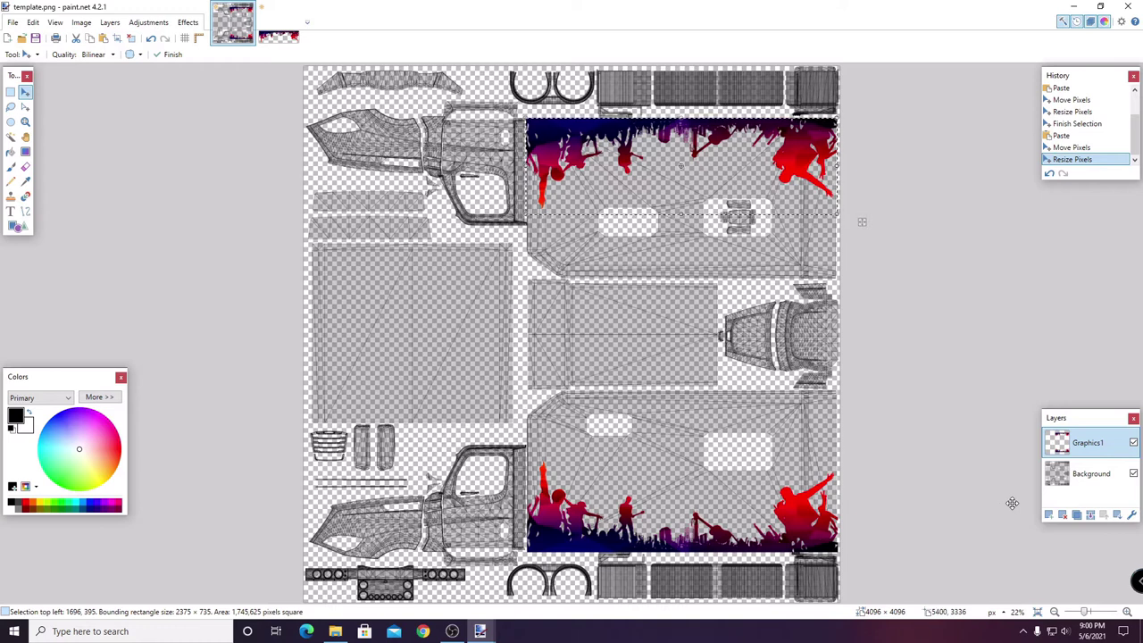
- Add a layer named Graphics2 directly below Graphics1 and clear the remaining selection
click(1047, 516)
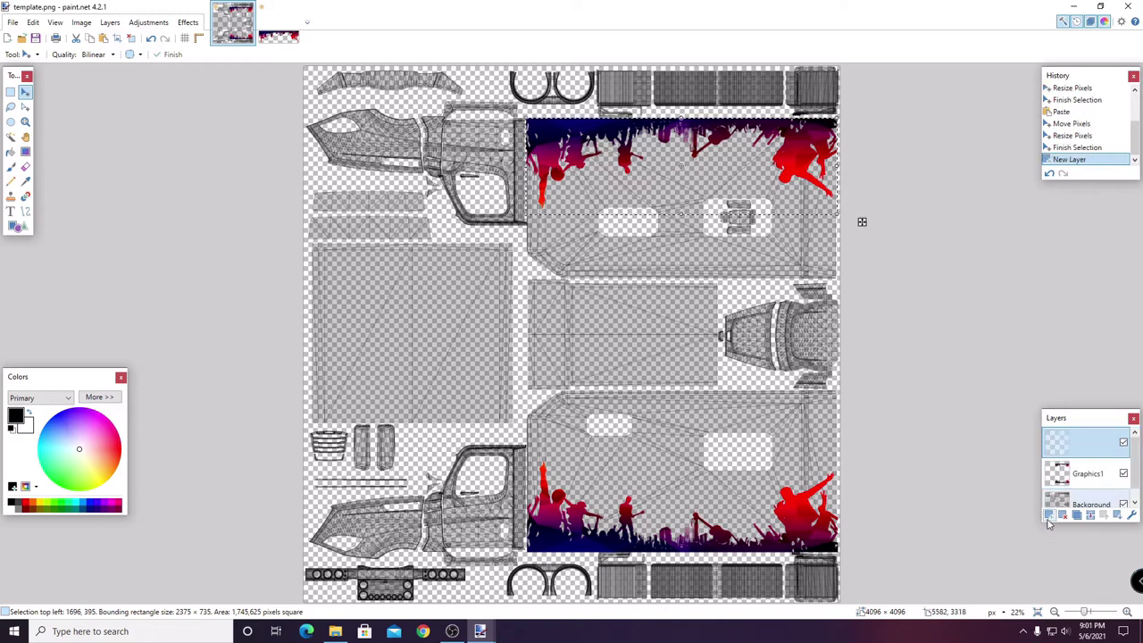
double_click(1074, 443)
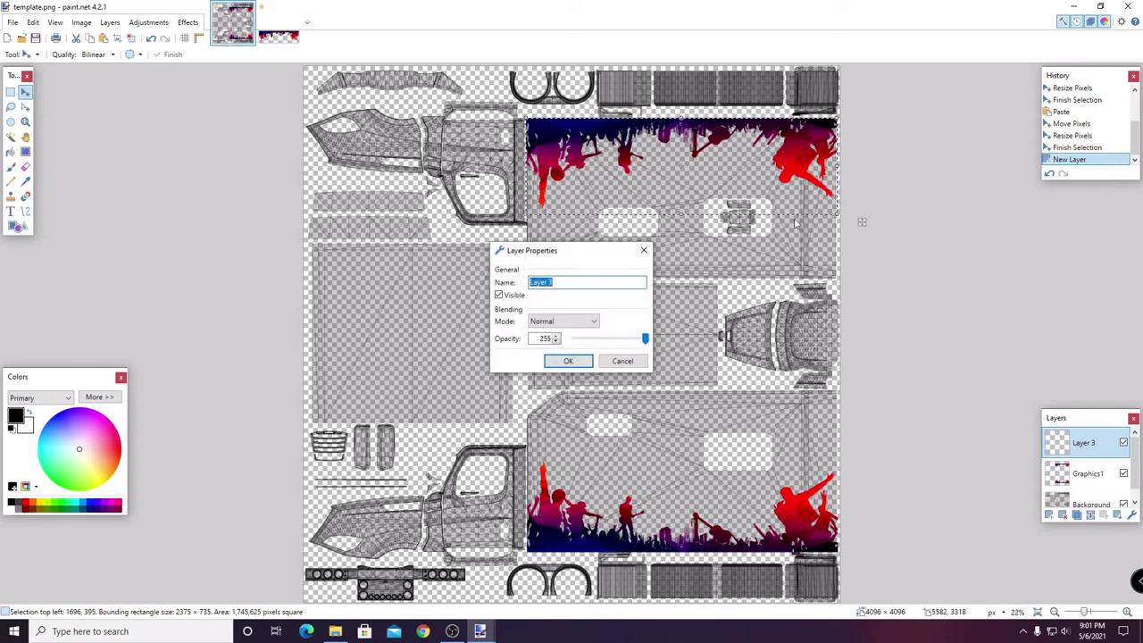
text(Graphics2)
click(568, 361)
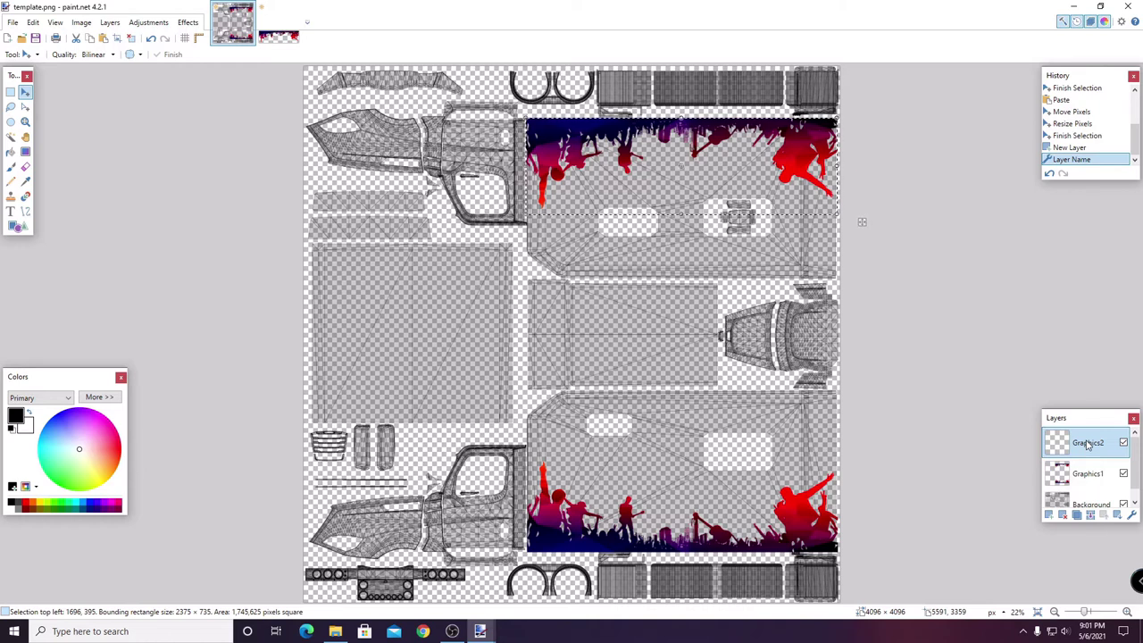
drag(1087, 446, 1080, 473)
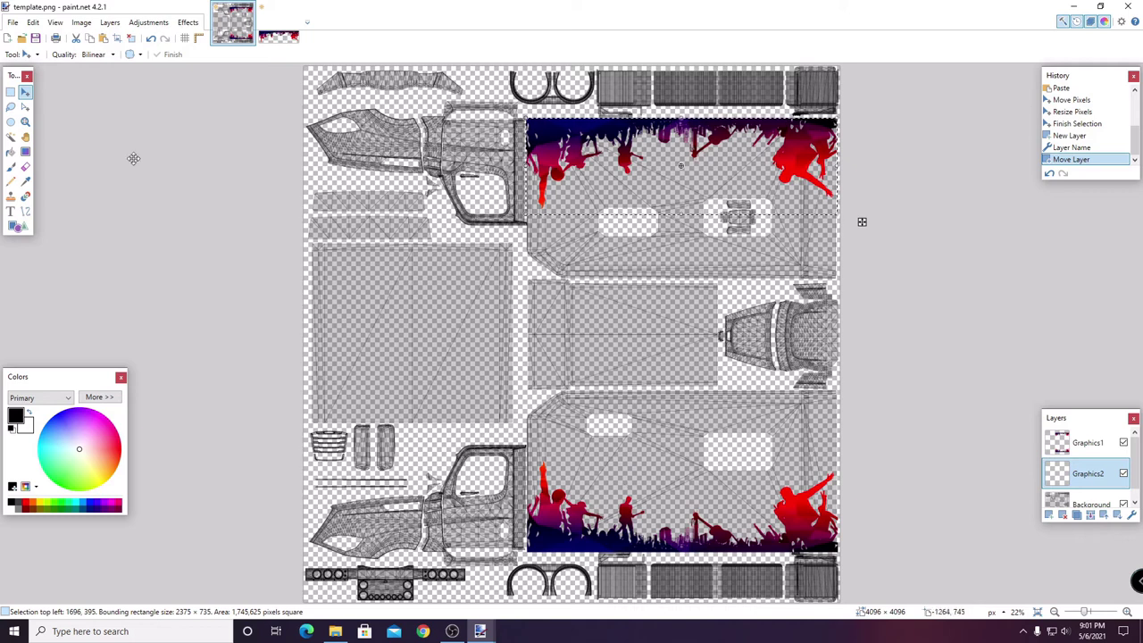
click(33, 22)
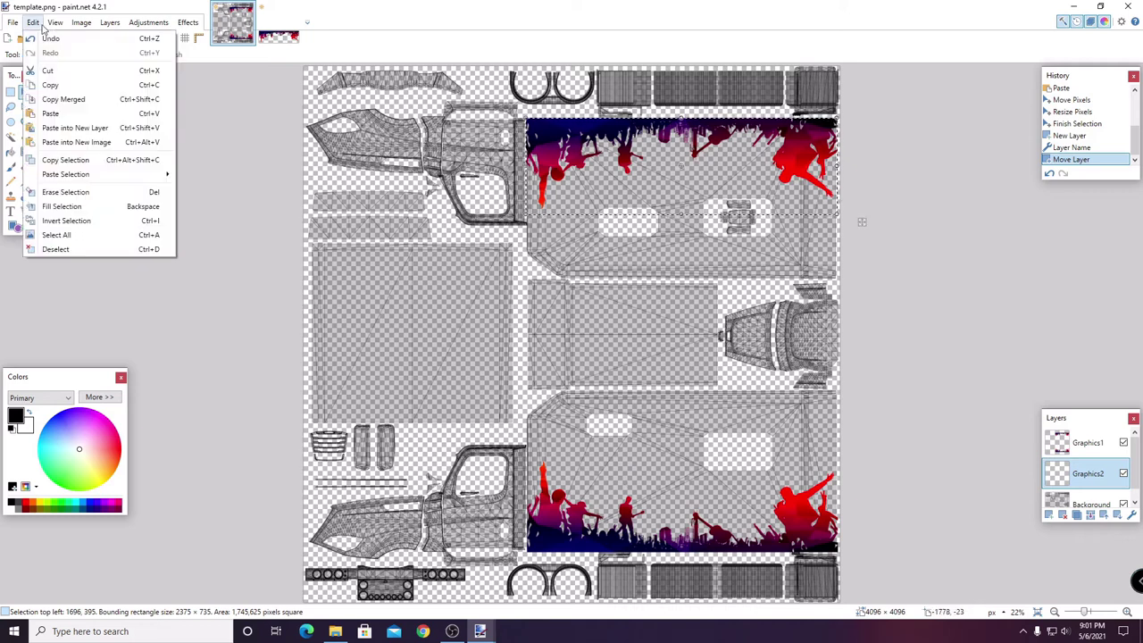
click(57, 253)
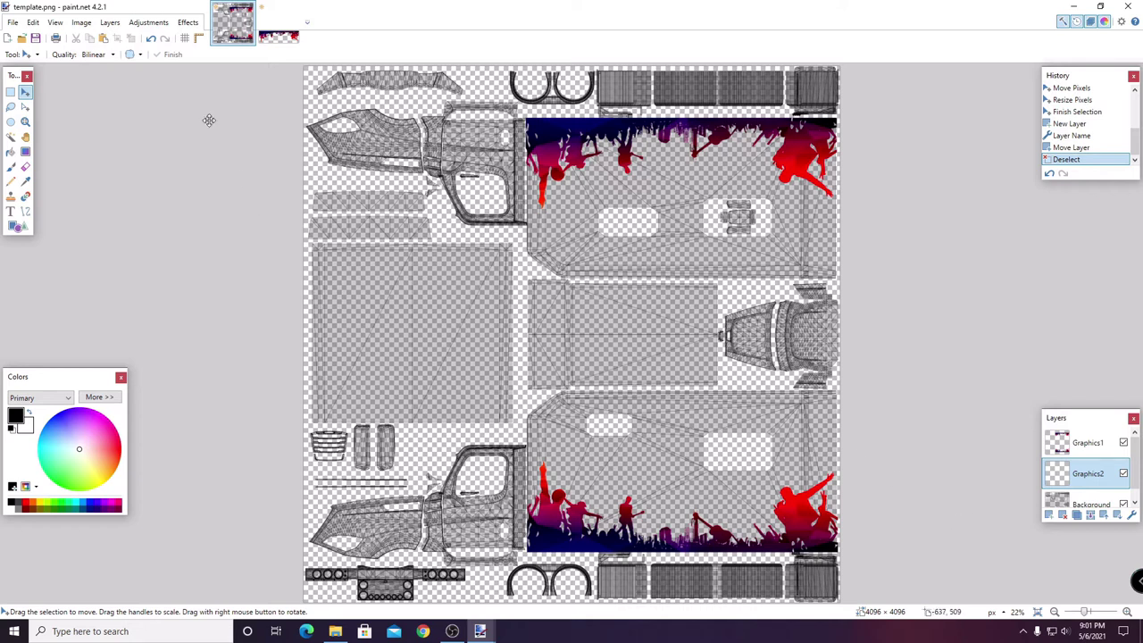
- Open the blue-flame-blue-flame image from the Phoenix and others folder
click(12, 22)
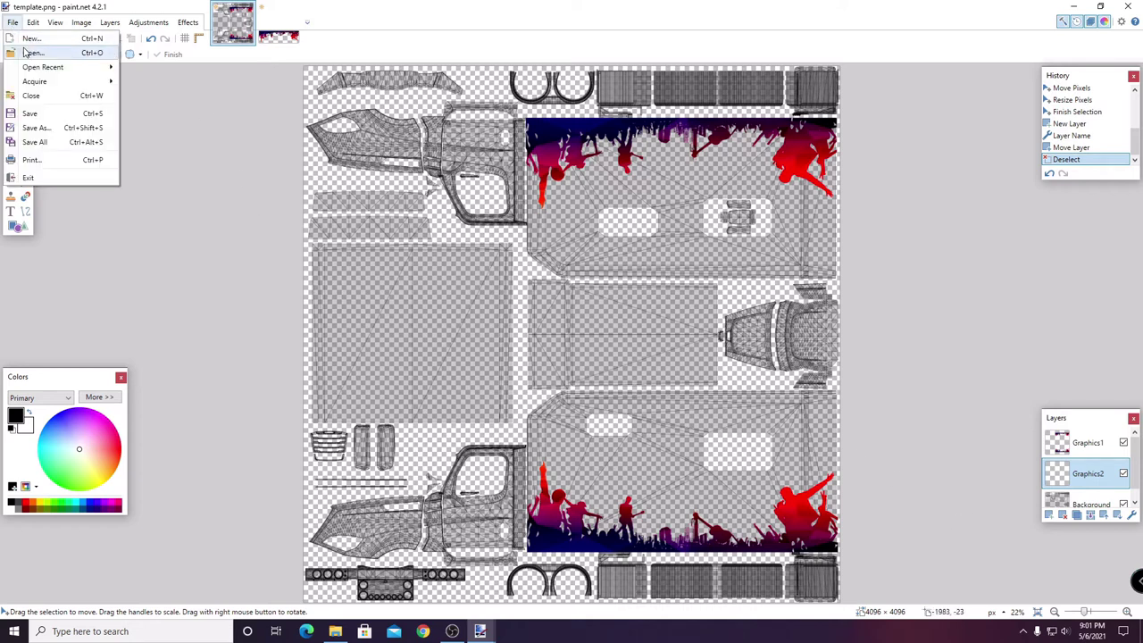
key(Escape)
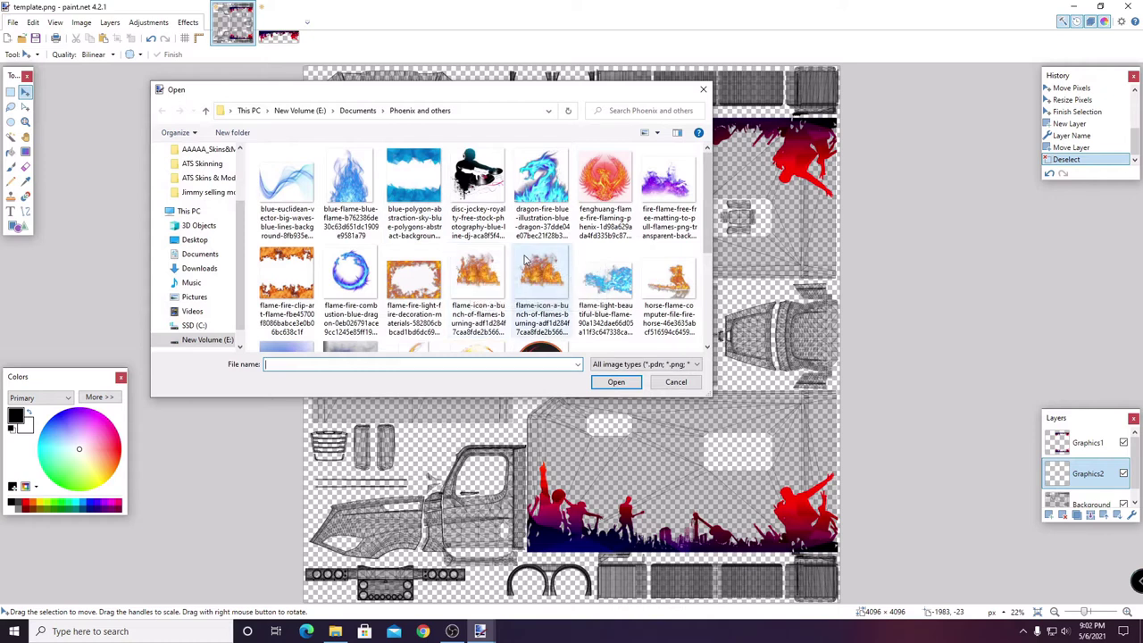
click(354, 174)
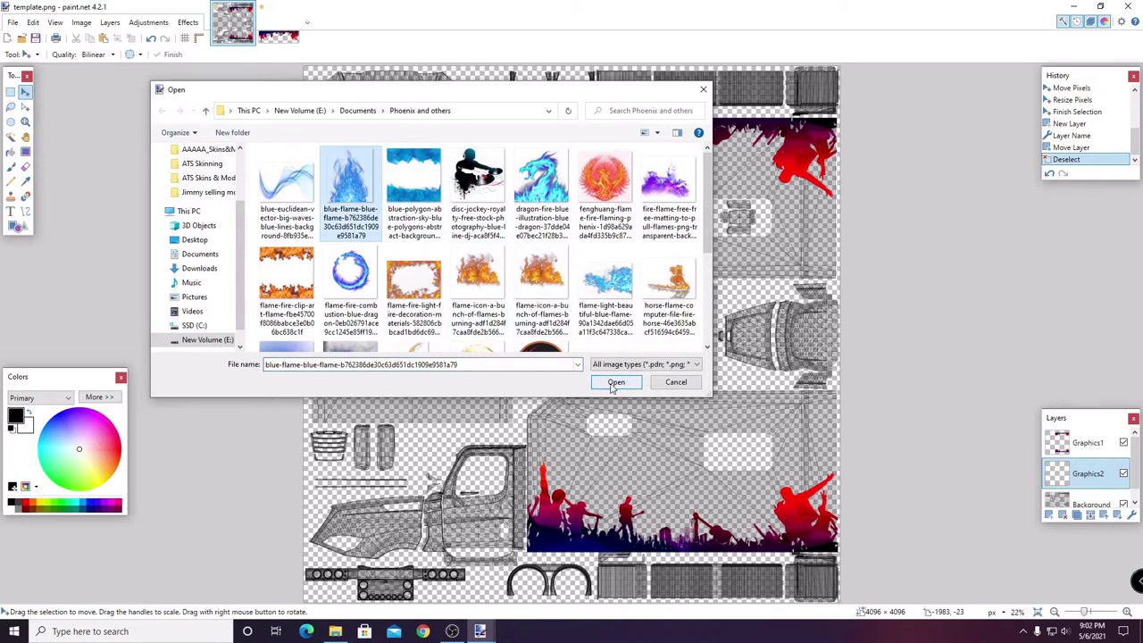
scroll(579, 315, down, 3)
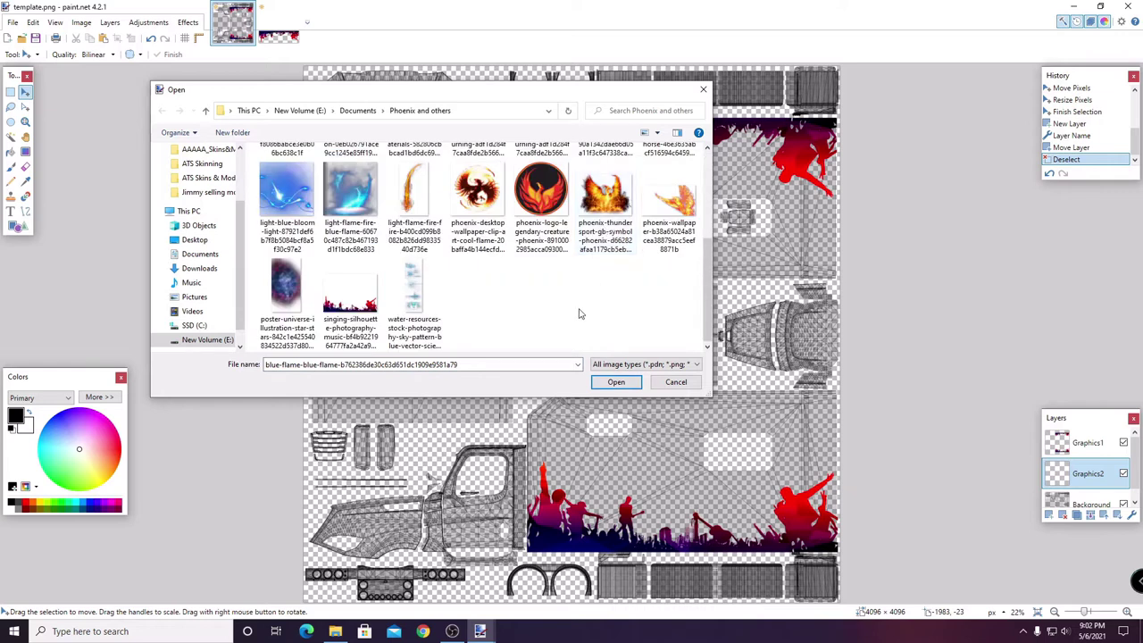
scroll(579, 314, up, 3)
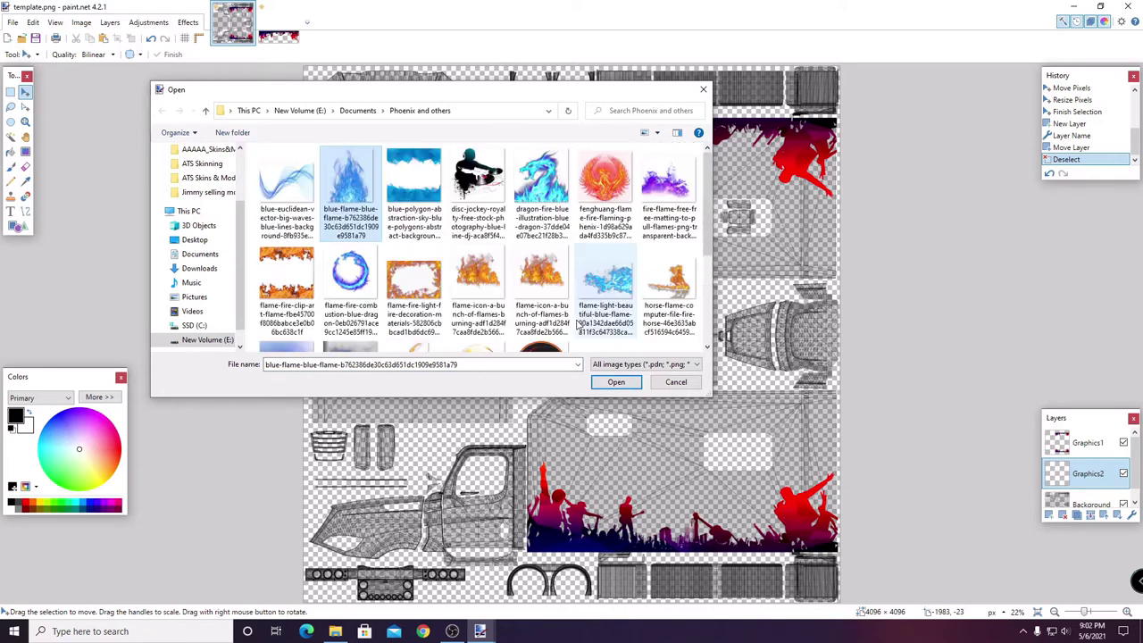
click(601, 384)
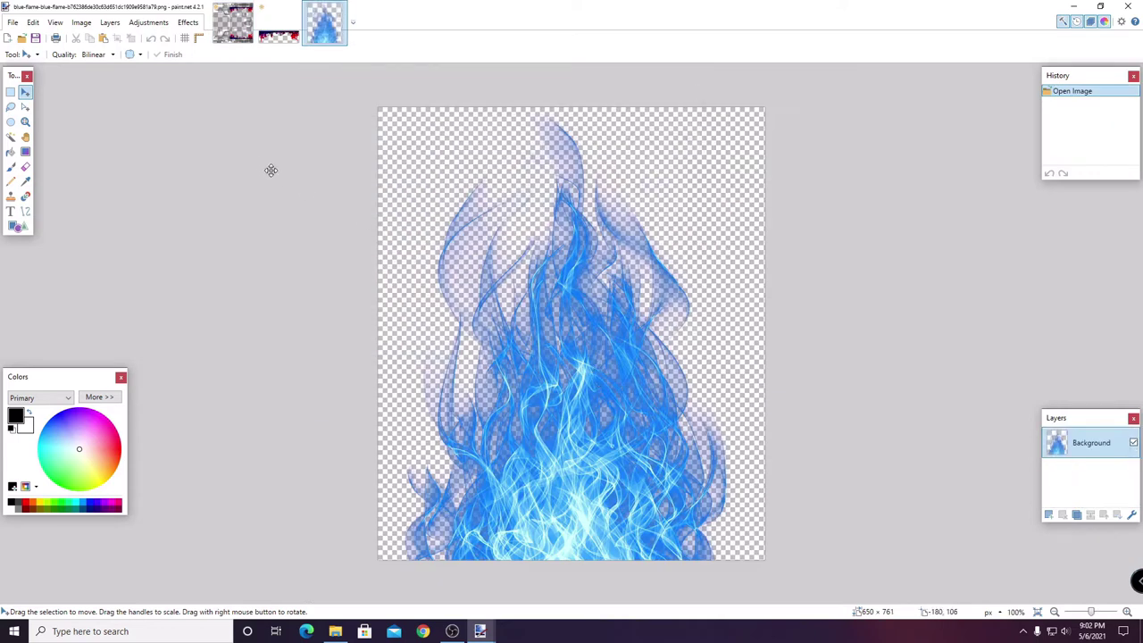
- Copy the entire blue flame image and paste it into the Graphics2 layer of template.png
click(33, 22)
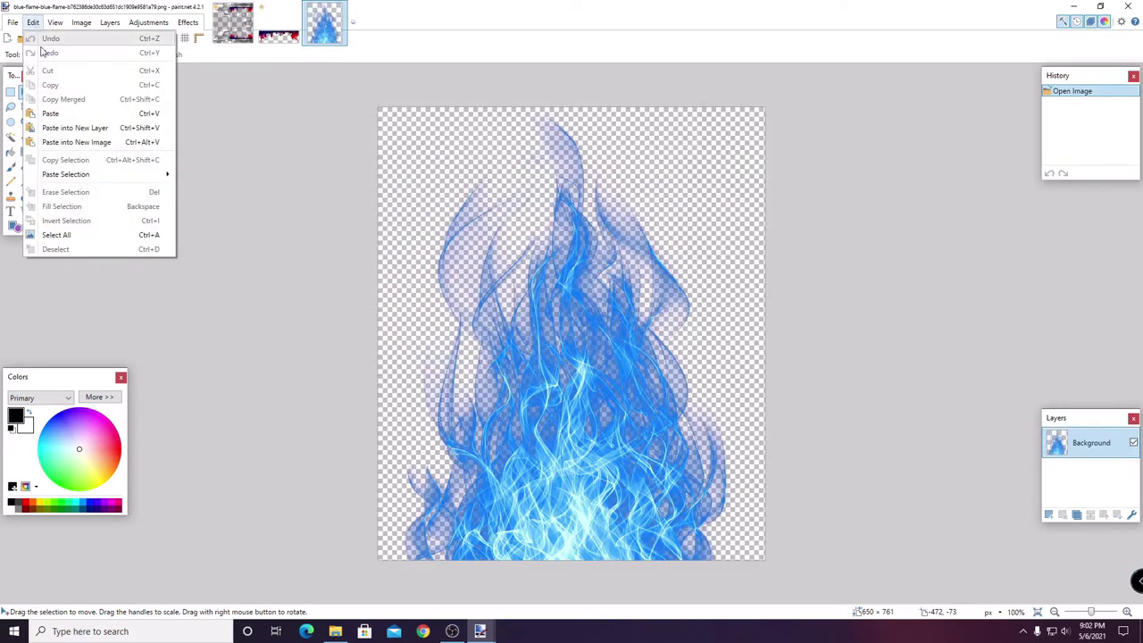
click(70, 235)
click(33, 22)
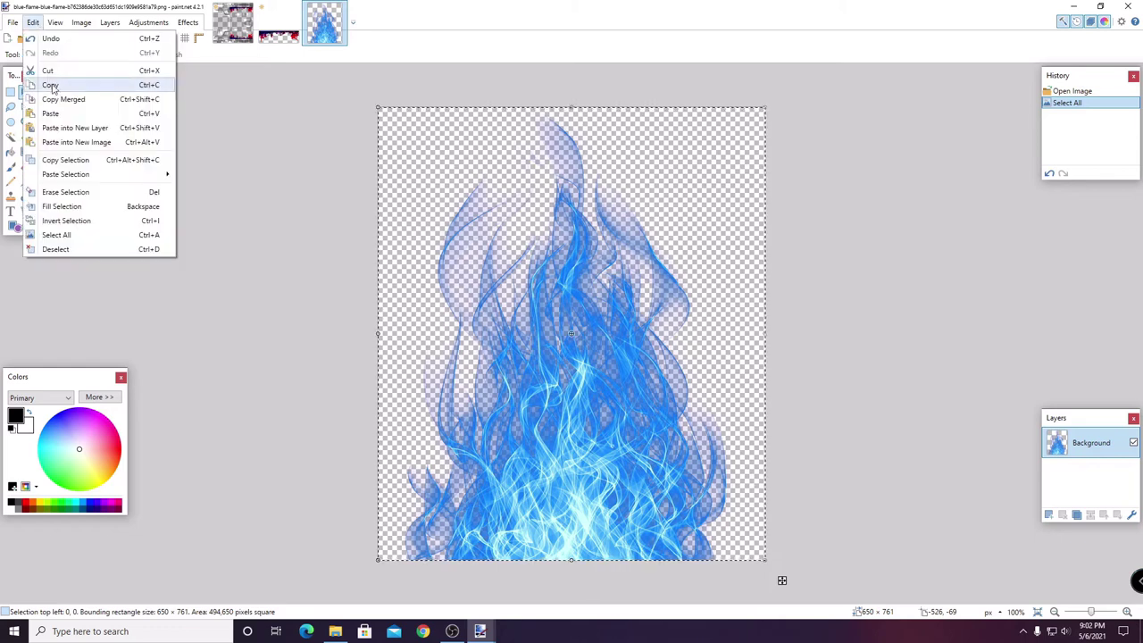
click(54, 86)
click(232, 22)
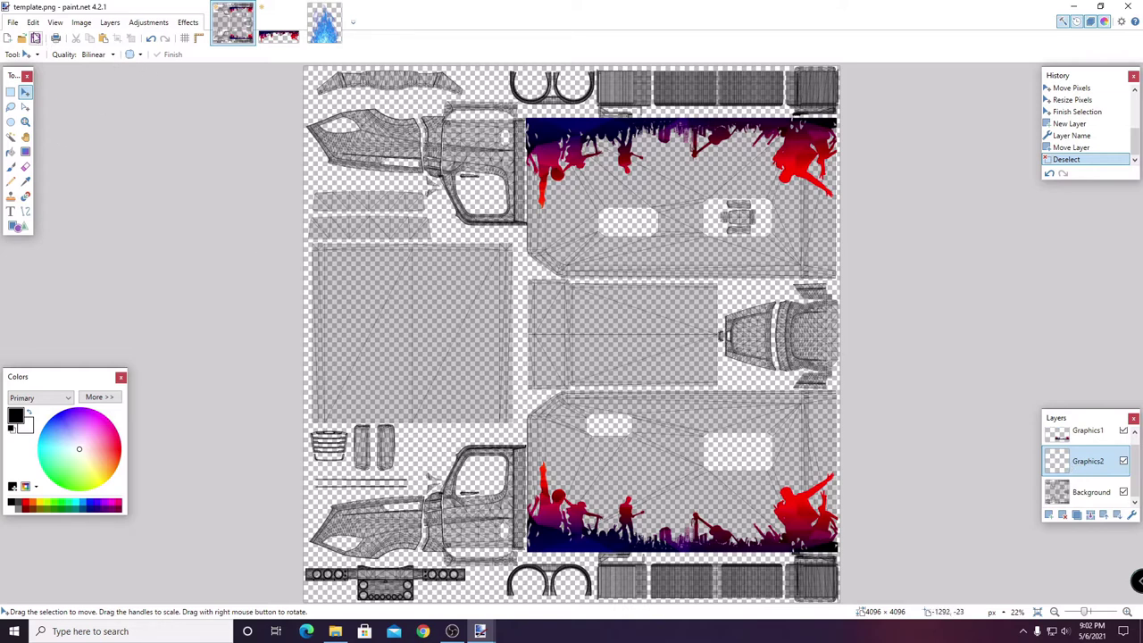
click(33, 23)
click(50, 113)
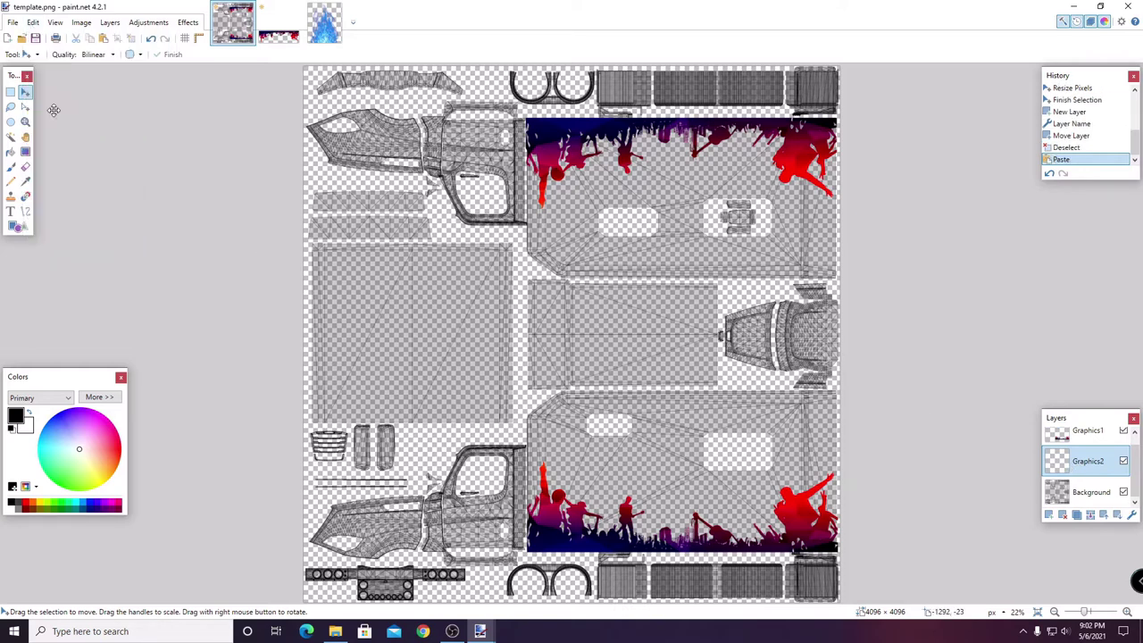
- Move the pasted flame onto the large square panel and enlarge it to about 1126 × 1274 px, with its base on the panel's lower edge
drag(368, 150, 455, 325)
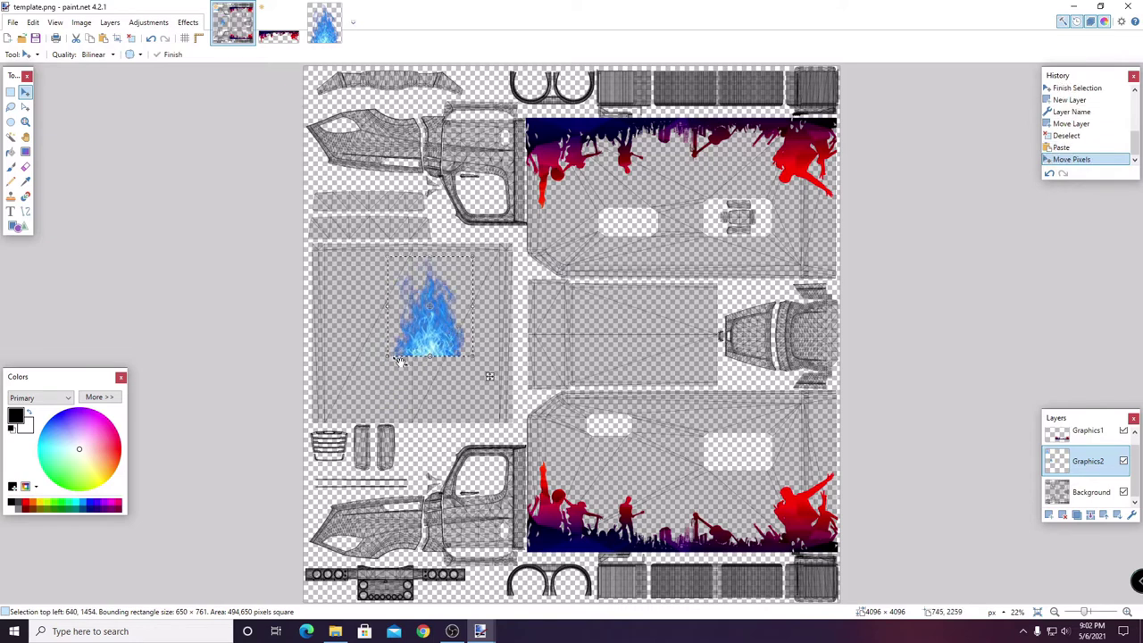
drag(386, 356, 354, 425)
drag(474, 342, 492, 341)
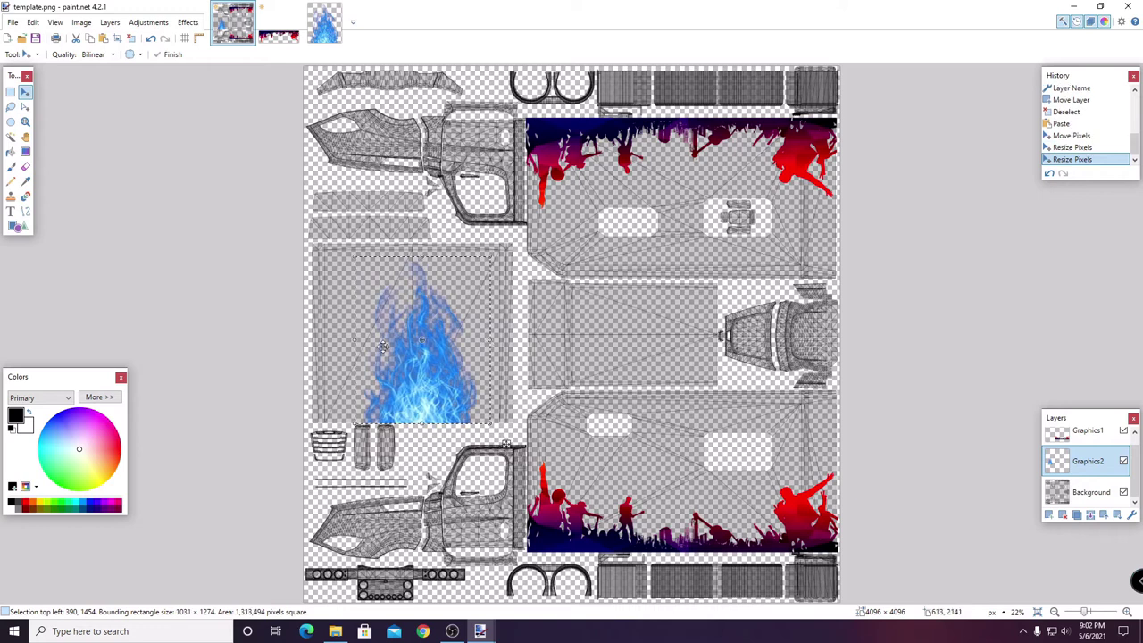
drag(354, 342, 341, 343)
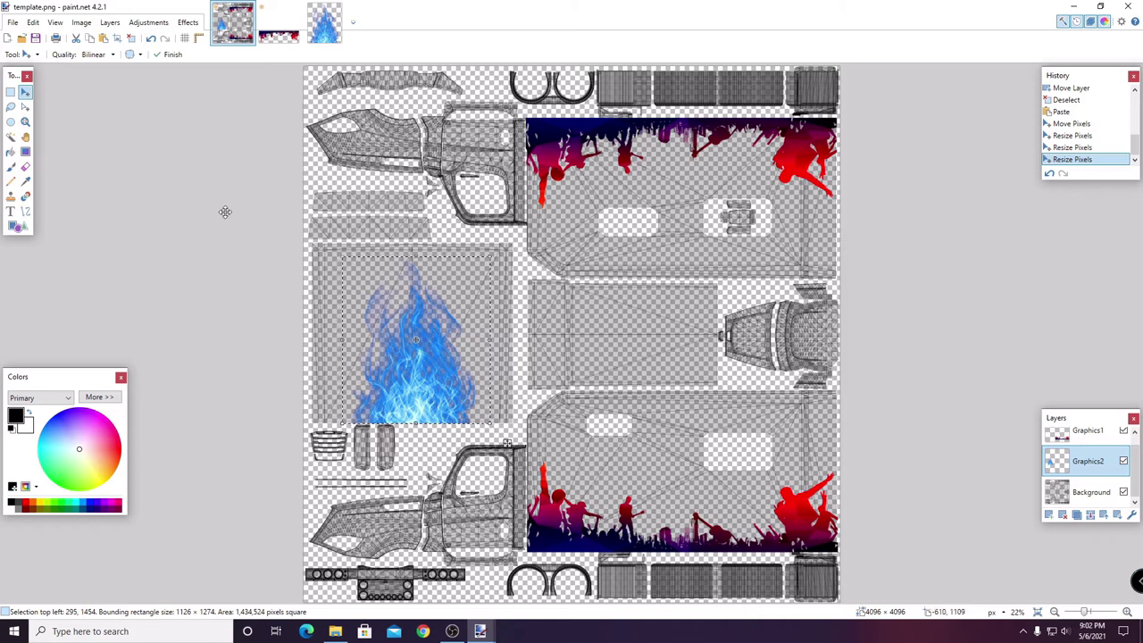
- Deselect the placed flame and delete the Background layer holding the template wireframe
click(32, 22)
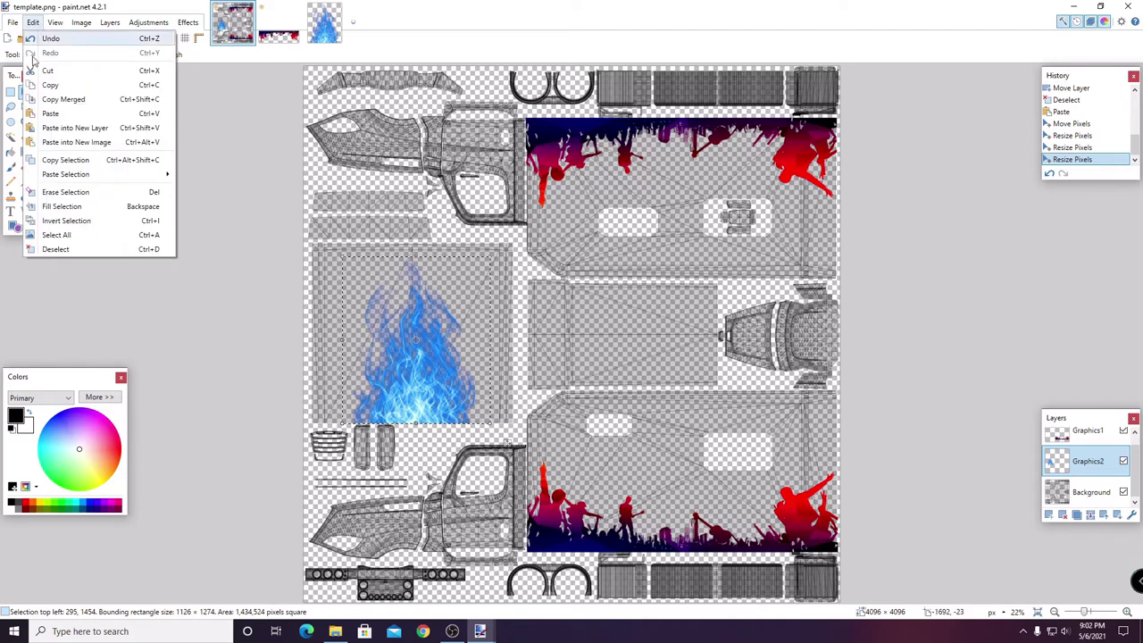
click(52, 251)
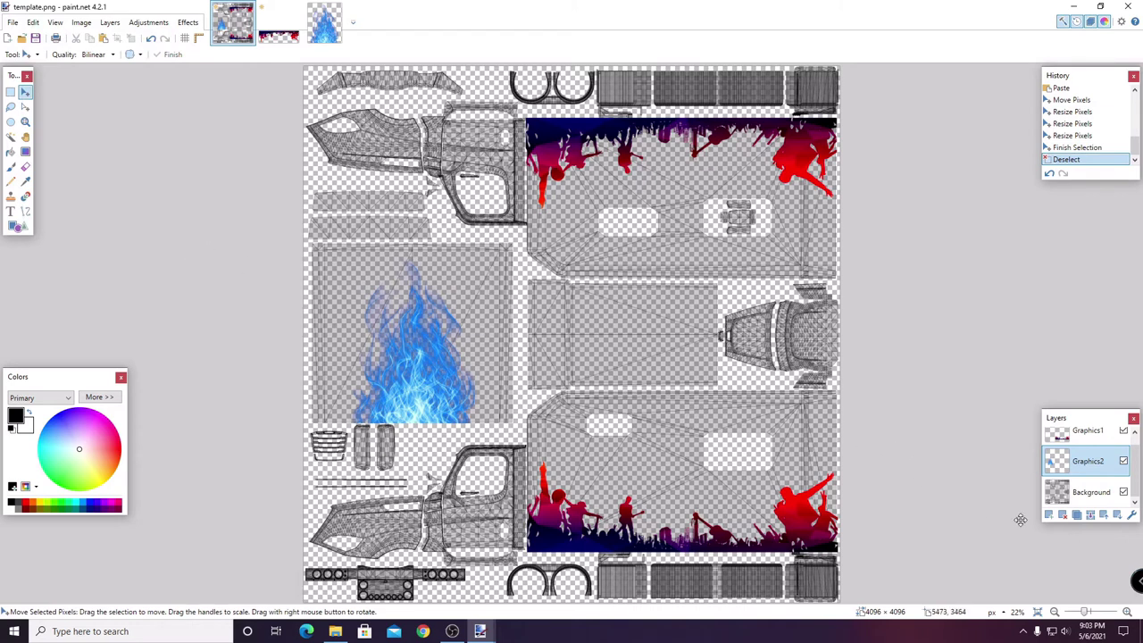
click(1091, 496)
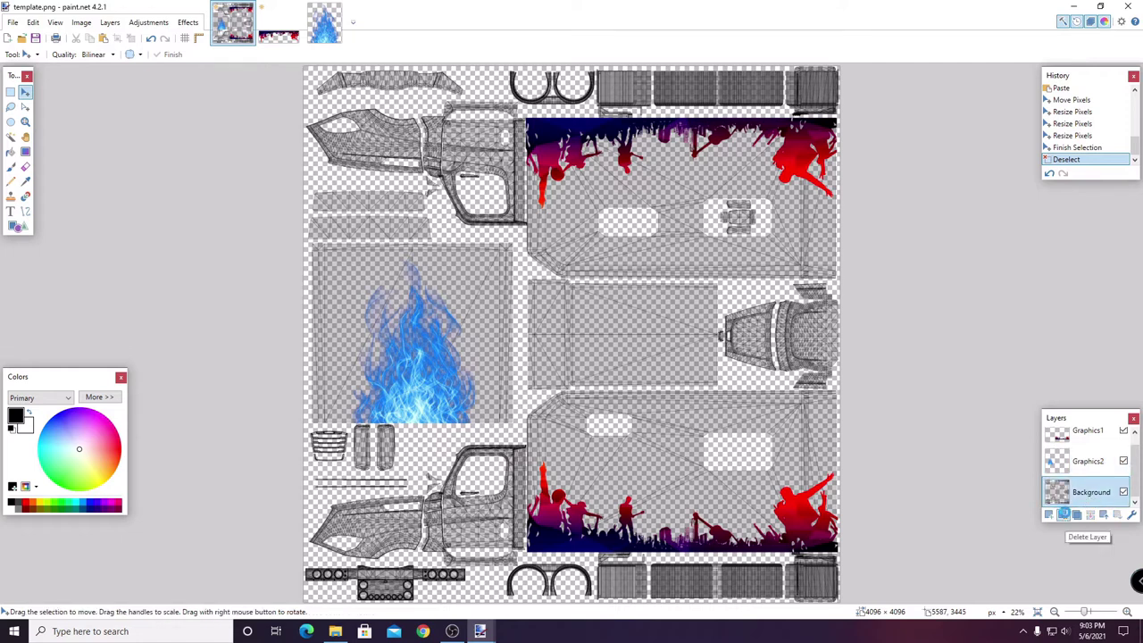
click(1064, 515)
- Save the layered skin as Tester2 in paint.net (*.pdn) format in the ATS Skinning > freightliner_legacy_v1 folder
click(13, 23)
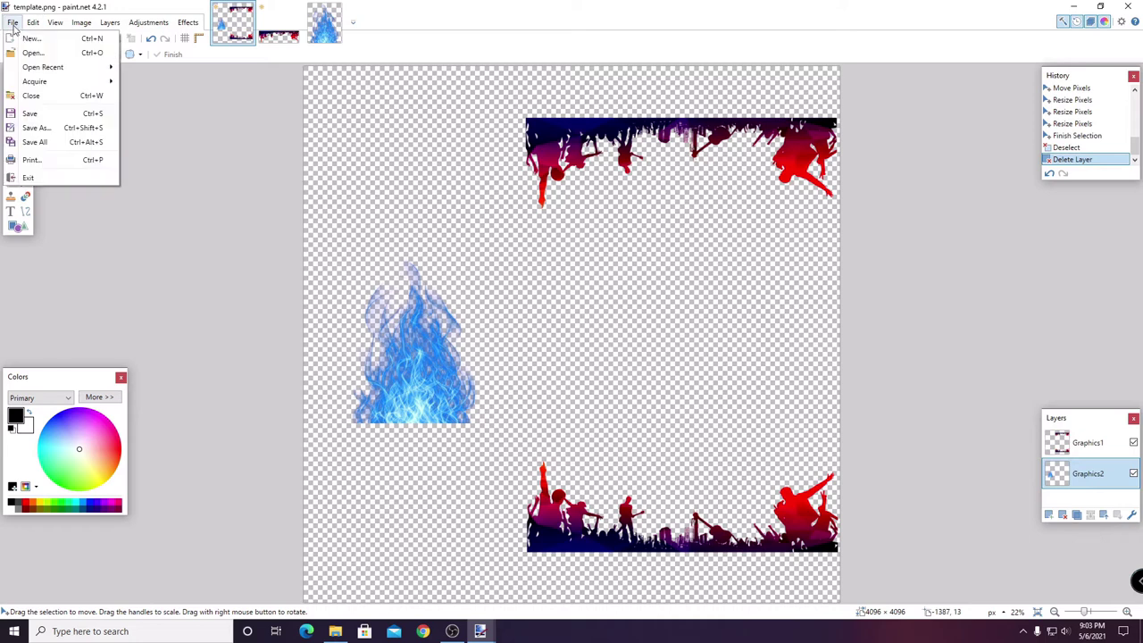
click(32, 128)
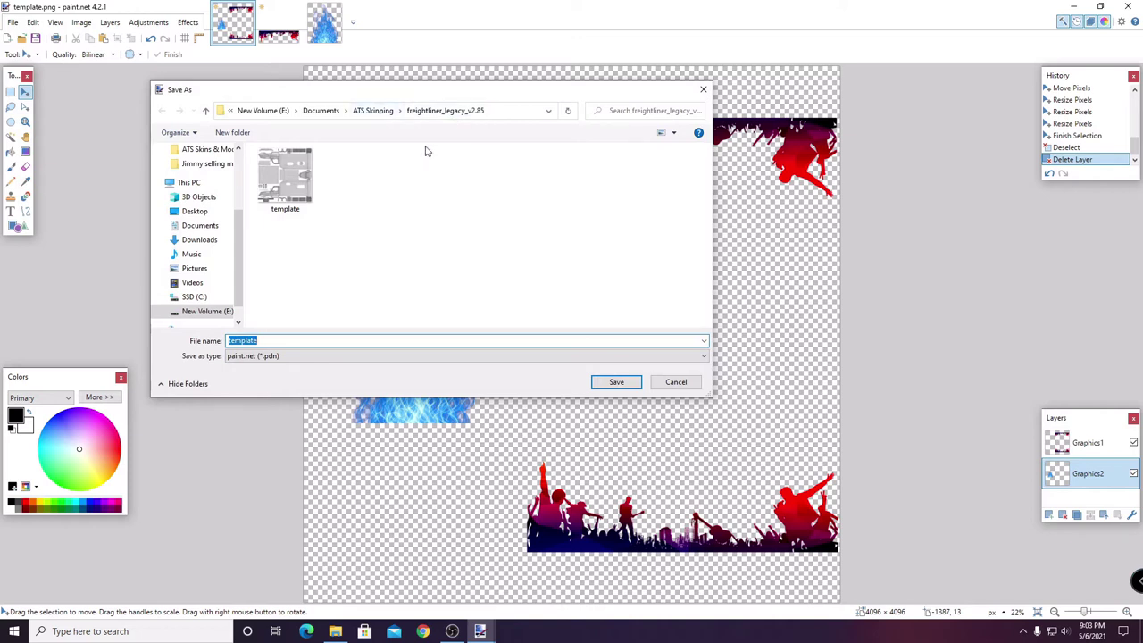
click(384, 110)
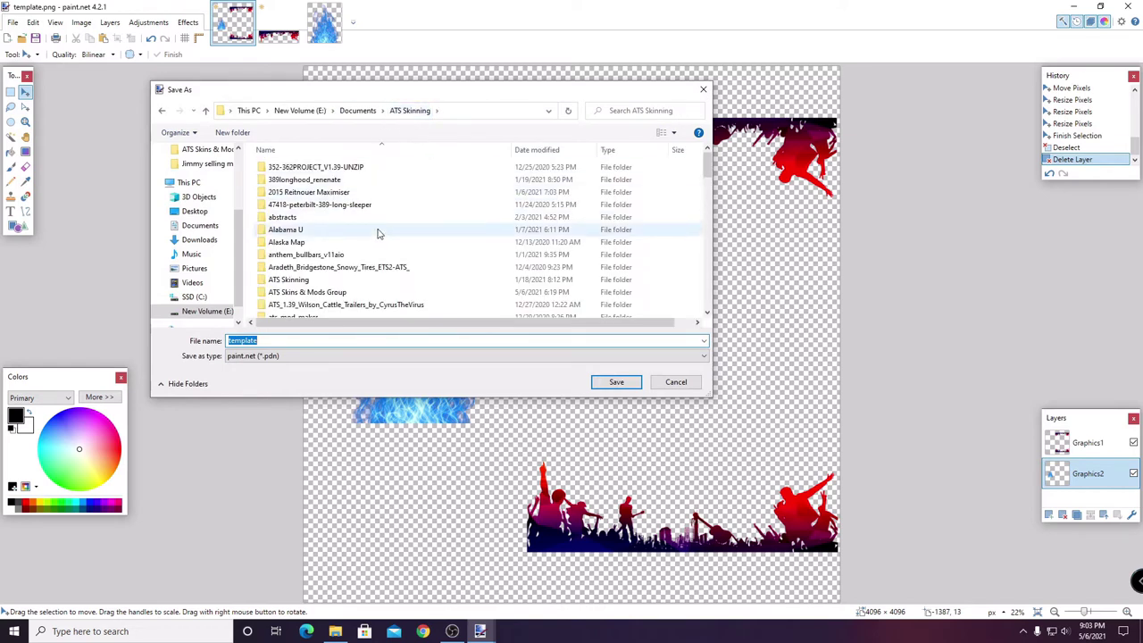
scroll(379, 234, down, 5)
scroll(379, 234, down, 3)
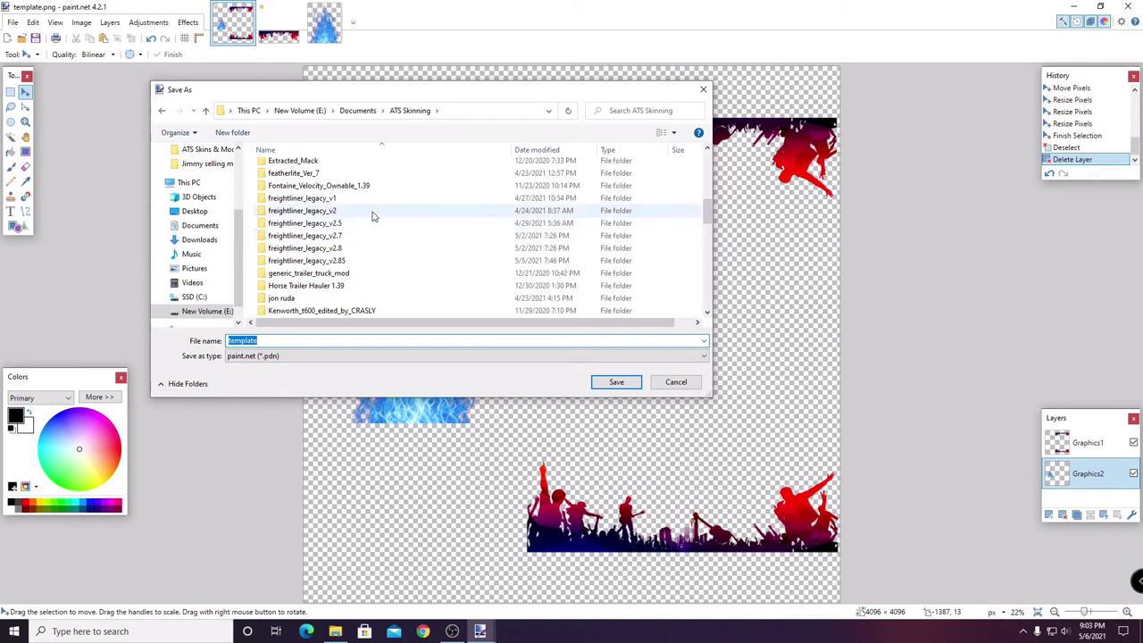
double_click(370, 198)
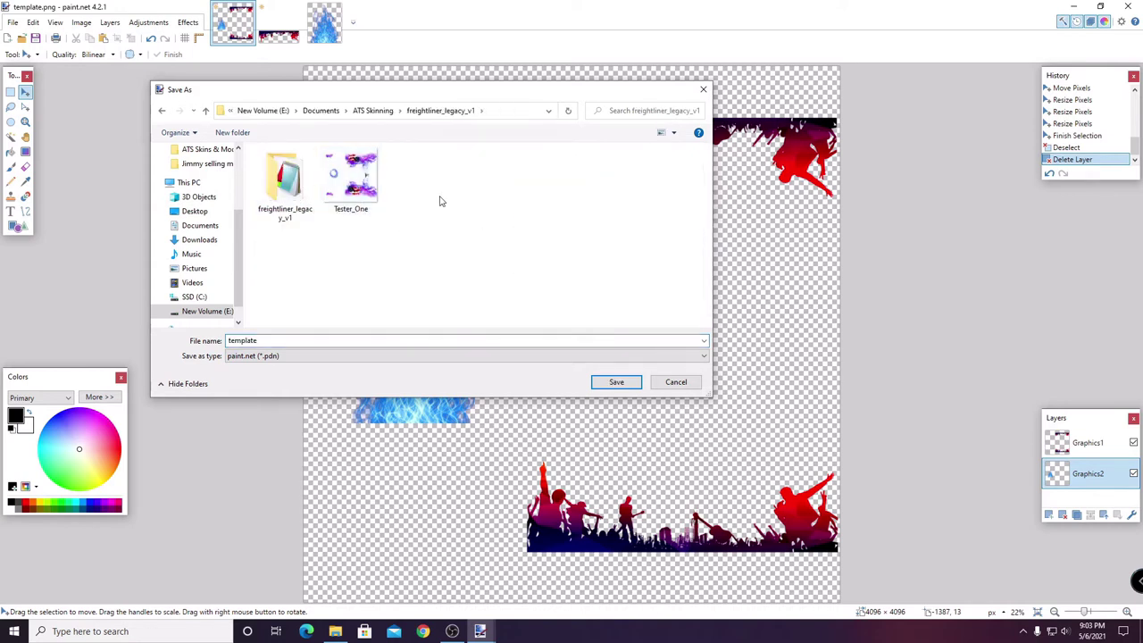
click(322, 341)
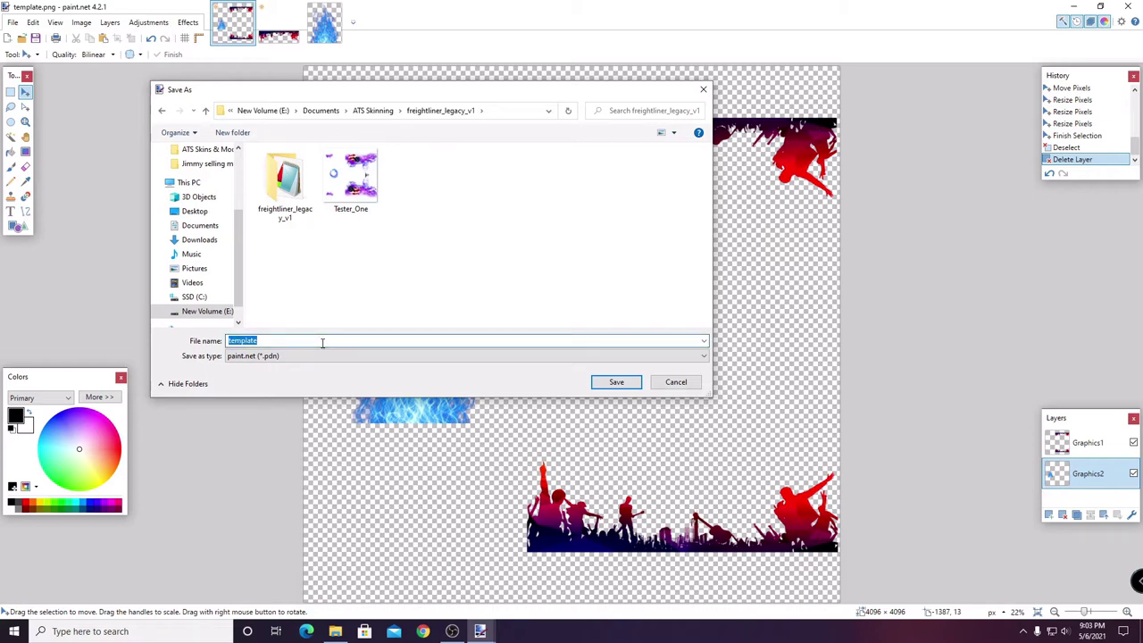
text(Tester2)
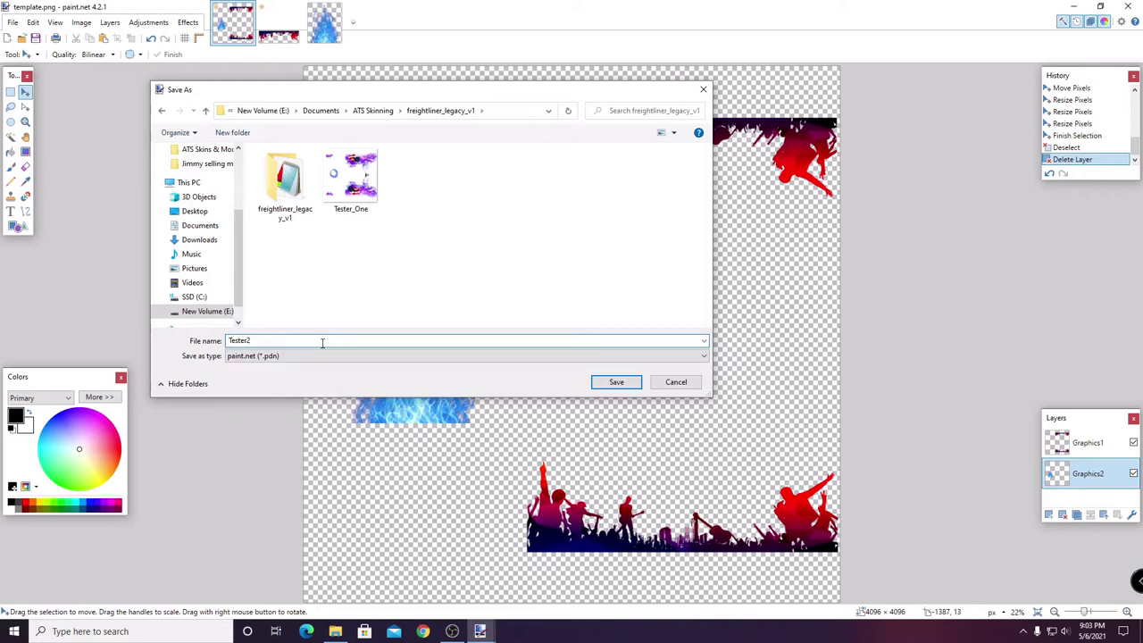
click(615, 382)
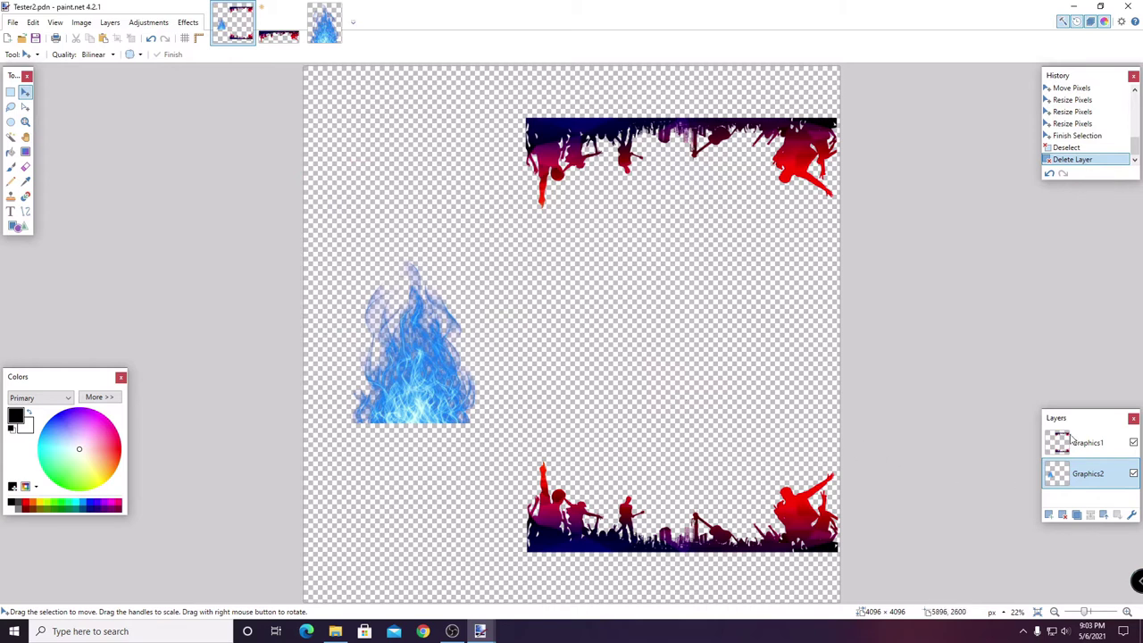
- Save a flattened PNG copy of Tester2 in the same folder with auto-detected bit depth
click(13, 22)
click(44, 128)
click(700, 357)
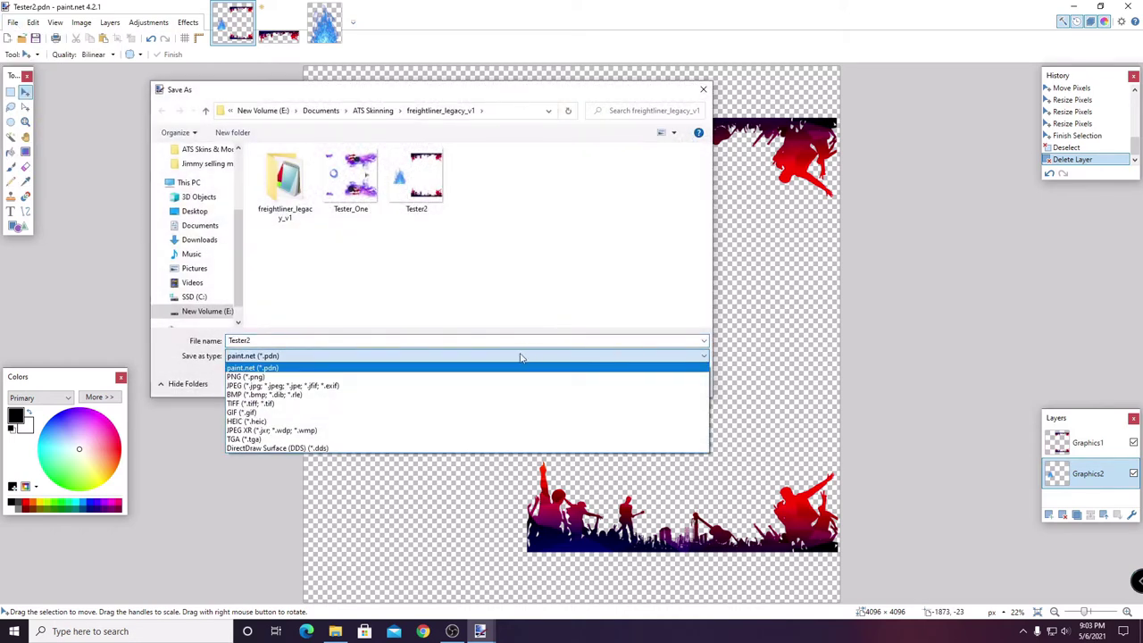
click(425, 376)
click(613, 382)
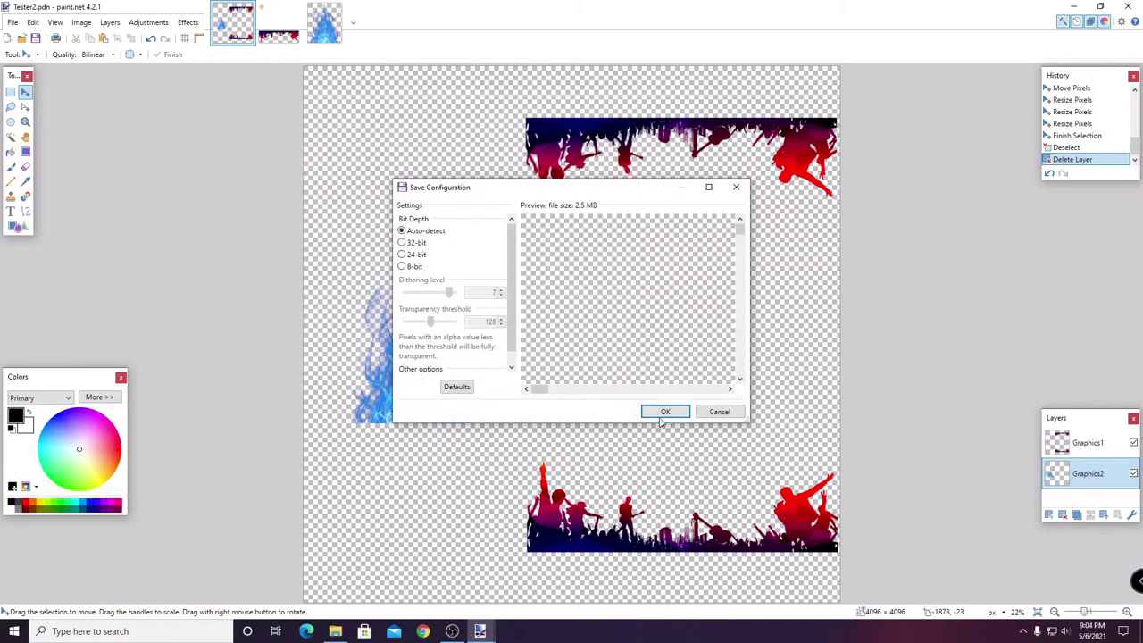
click(664, 412)
click(527, 347)
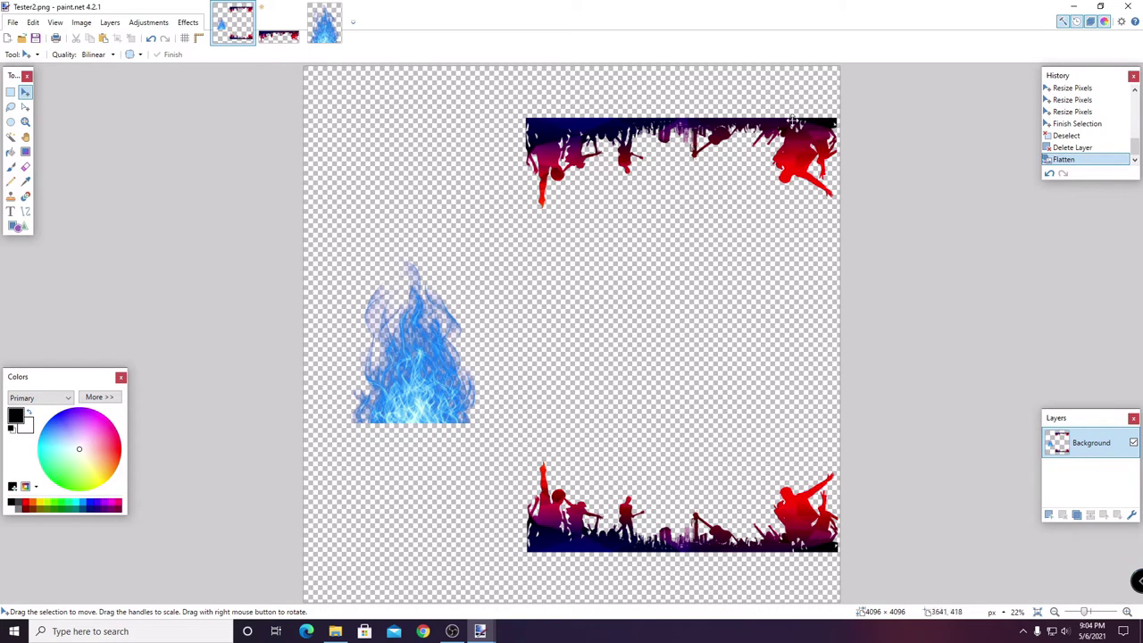
- Switch to File Explorer and launch ModsStudio2UI from Documents > Mods Studio 2 v.2020.07, with its window maximized
click(1074, 7)
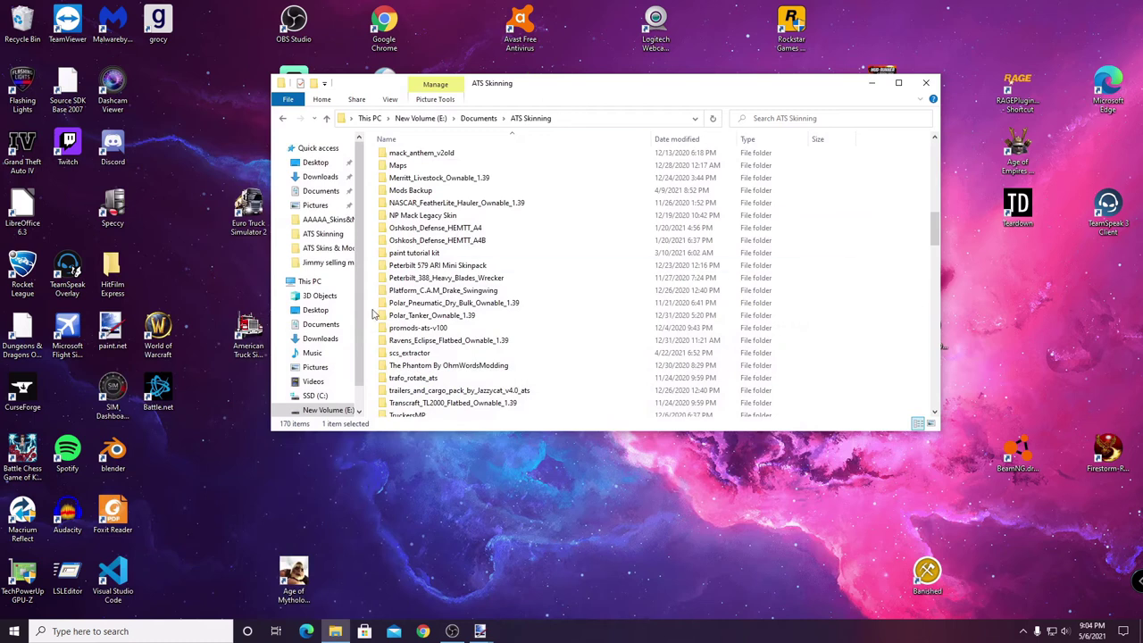
click(482, 122)
scroll(459, 220, down, 5)
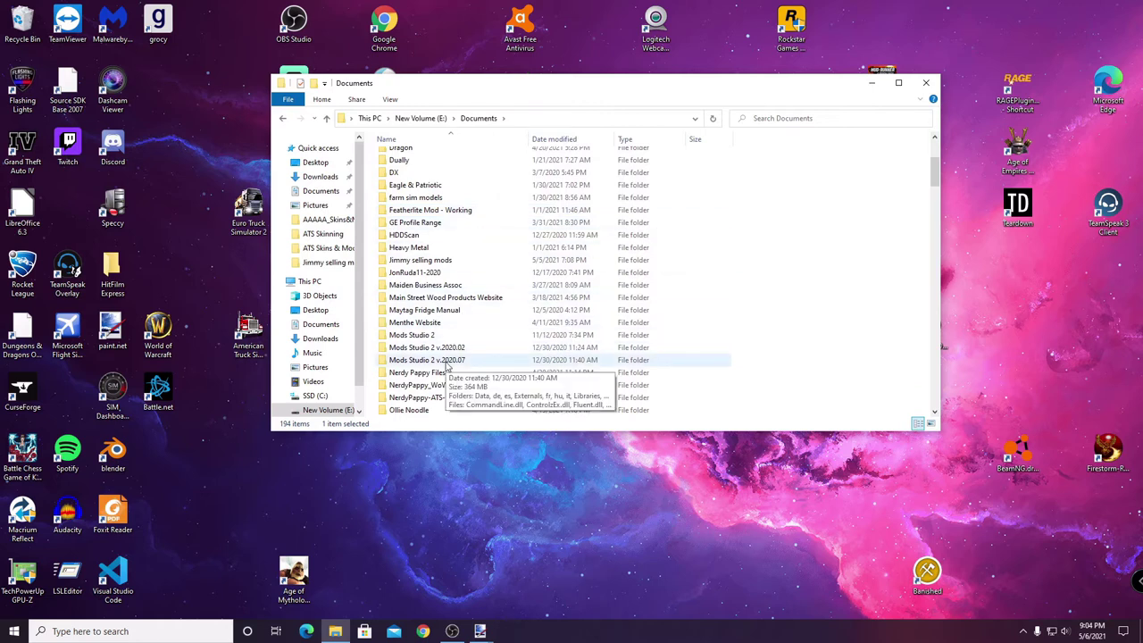
double_click(427, 360)
scroll(449, 348, down, 8)
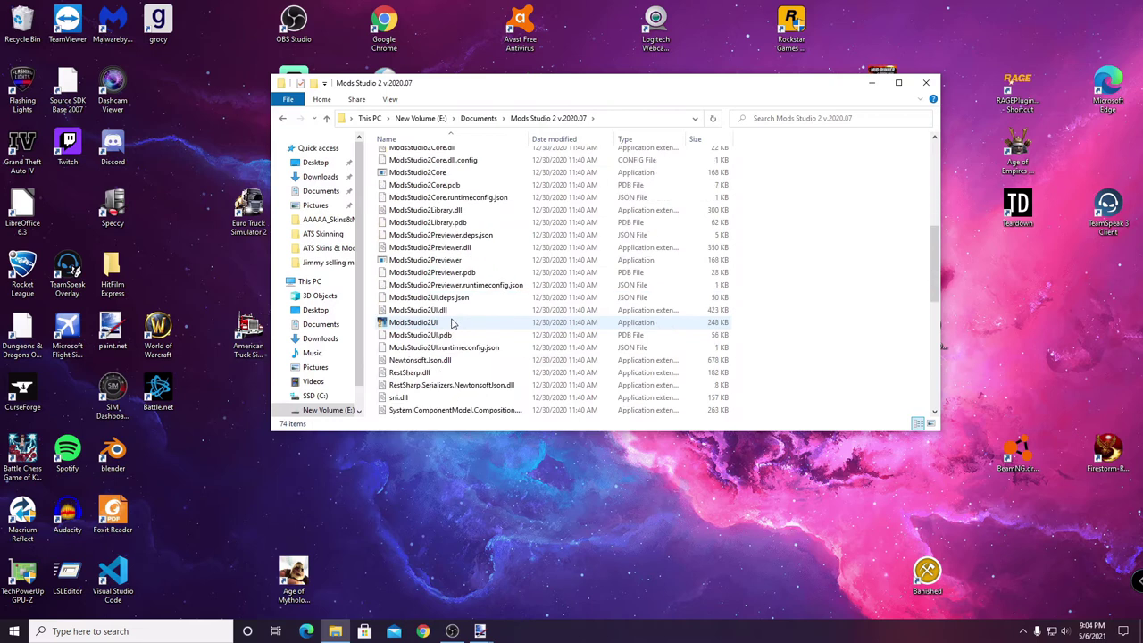
click(433, 323)
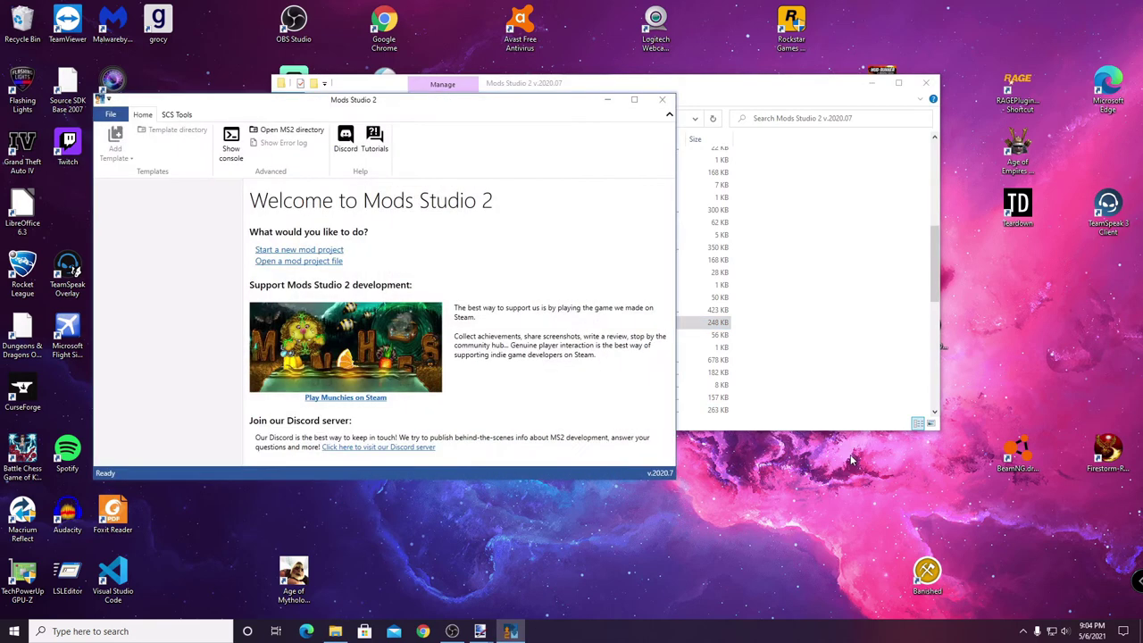
click(634, 100)
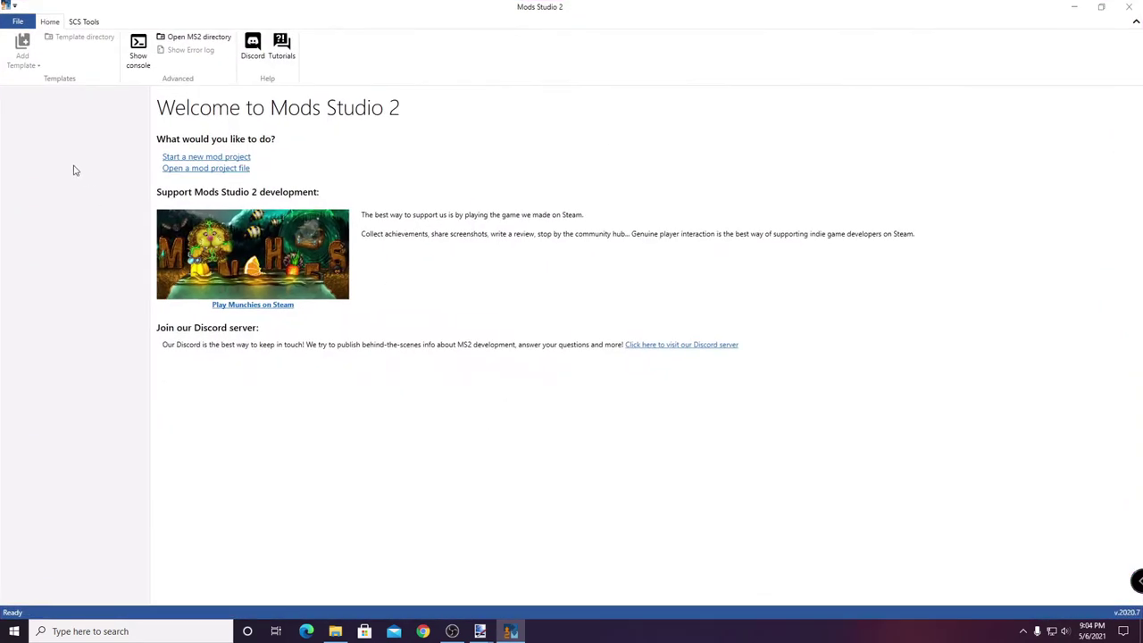
- Create a new ATS Mod Project
click(15, 22)
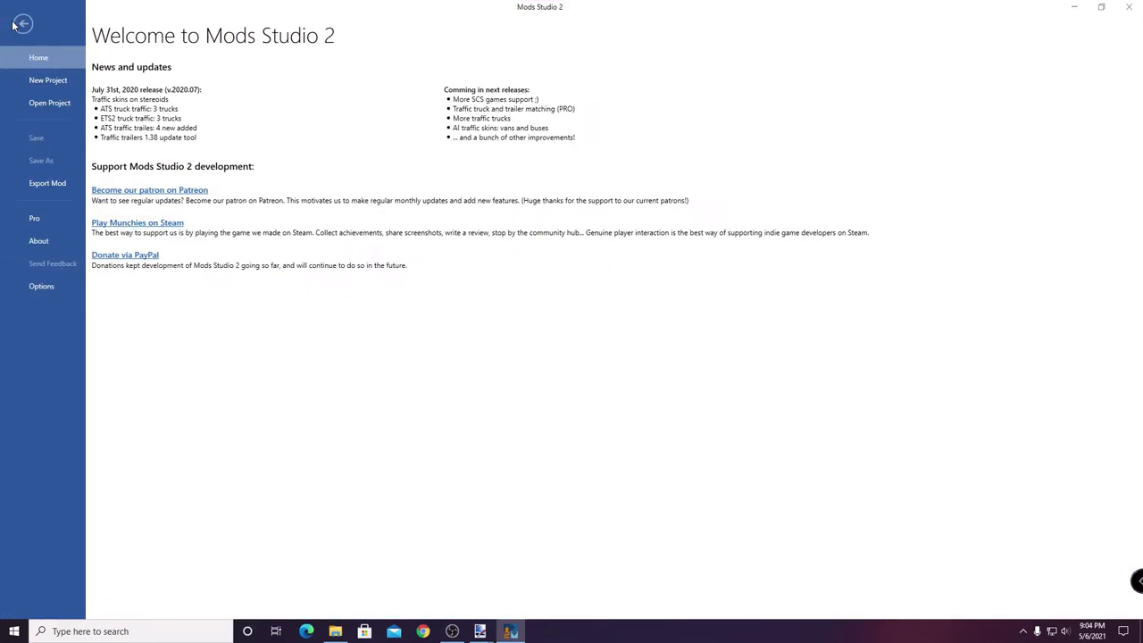
click(51, 80)
click(230, 143)
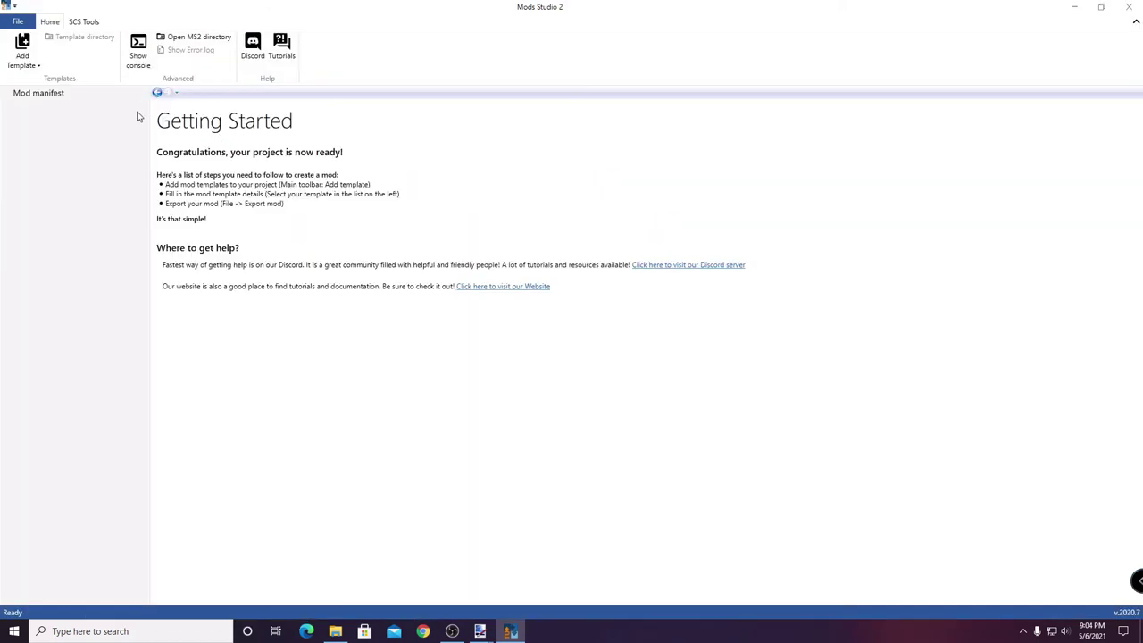
- Open the mod manifest and set the mod name to tester2
click(35, 93)
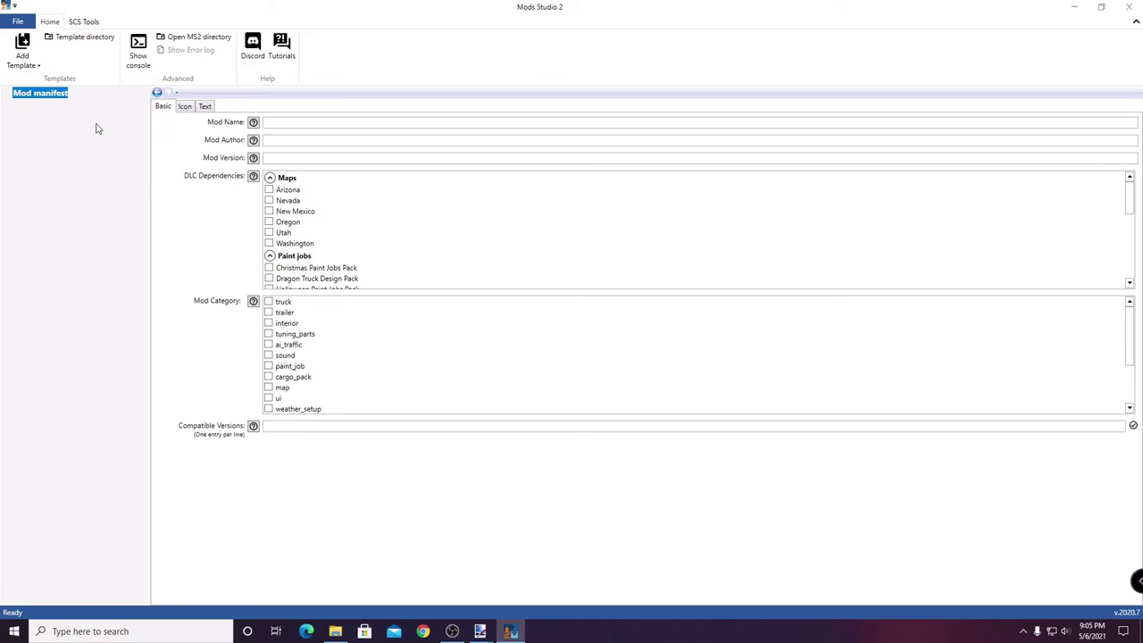
click(303, 124)
text(Teste)
key(BackSpace)
key(BackSpace)
key(BackSpace)
key(BackSpace)
key(BackSpace)
text(tester2)
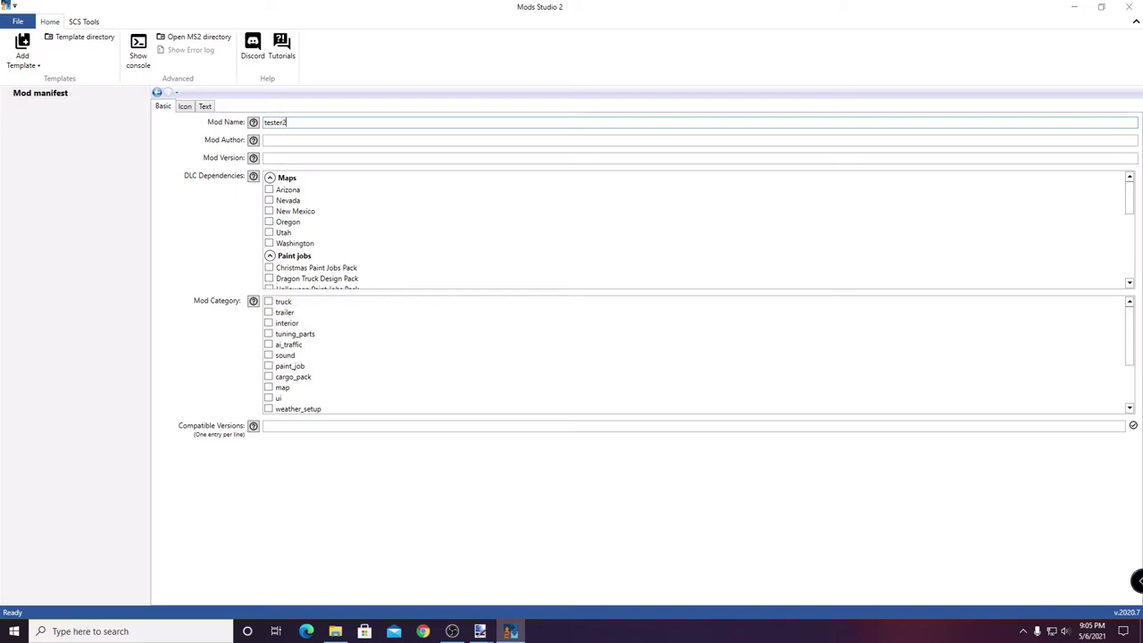
- Fill in the mod author's name and set the mod version to 1.0
click(297, 140)
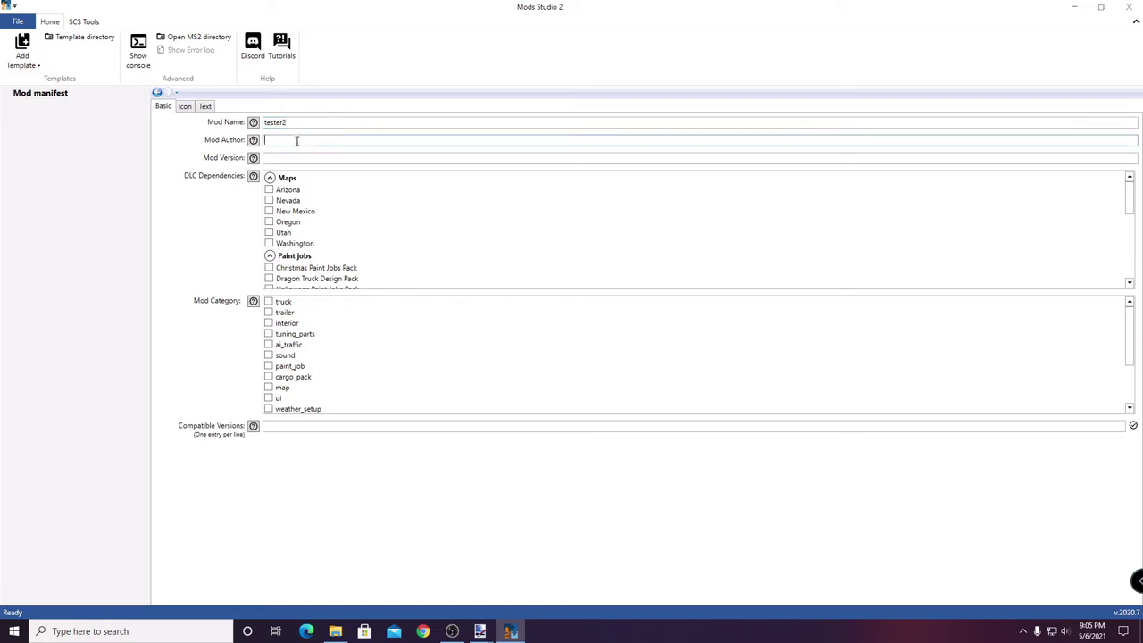
text(Nerdy Pappy)
click(285, 157)
text(1.0)
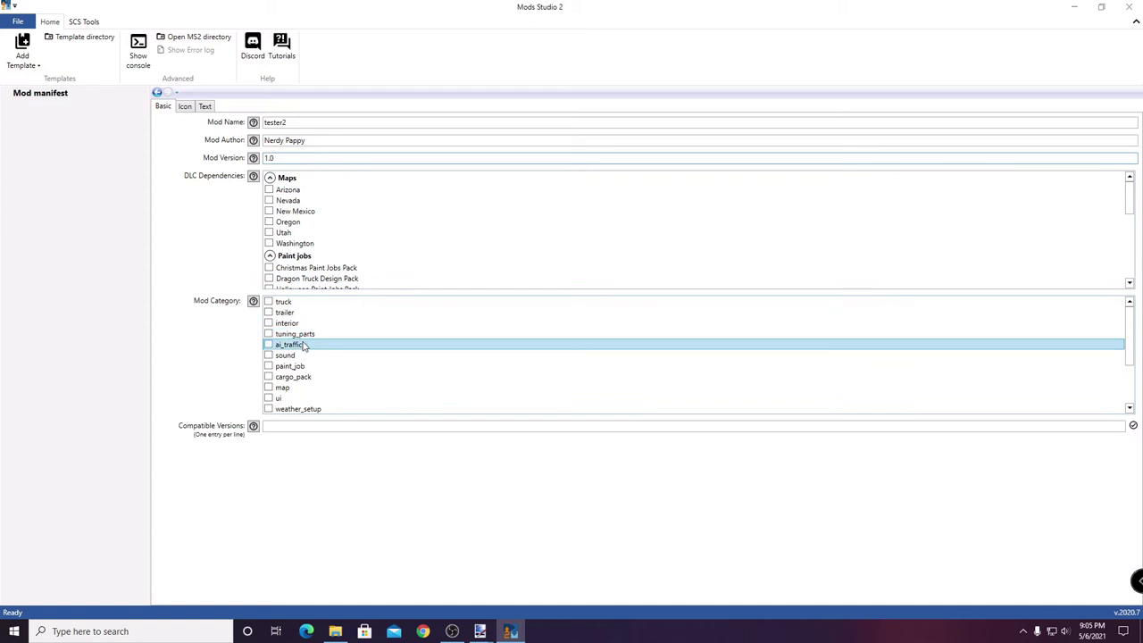
- Assign the mod to the paint_job category and set its compatible versions to 1.40.*
click(278, 366)
click(284, 426)
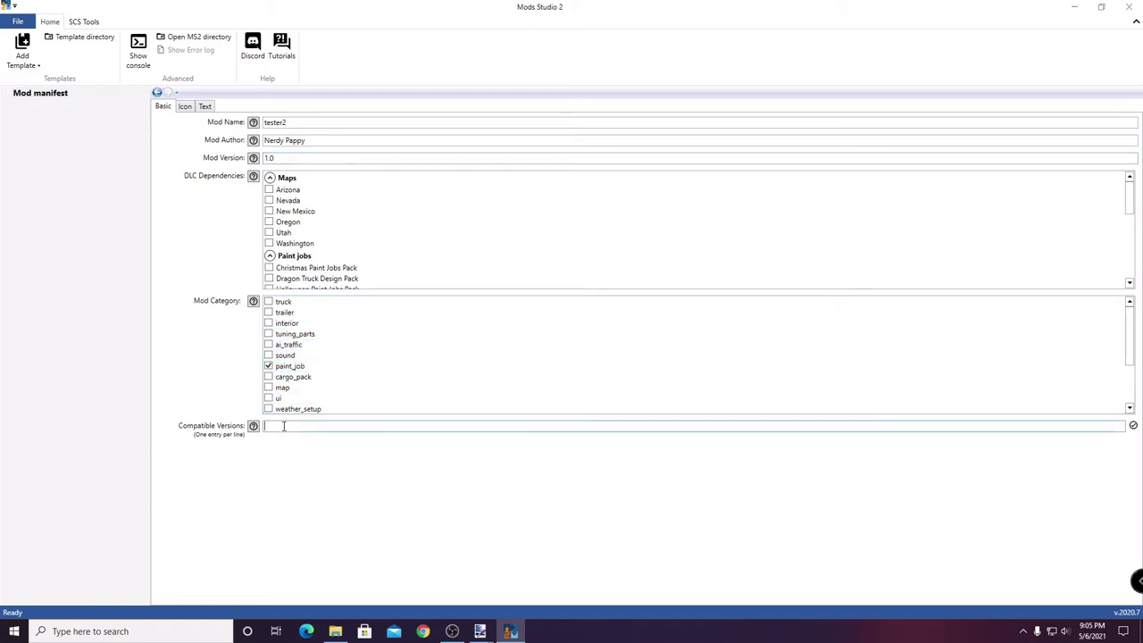
text(1)
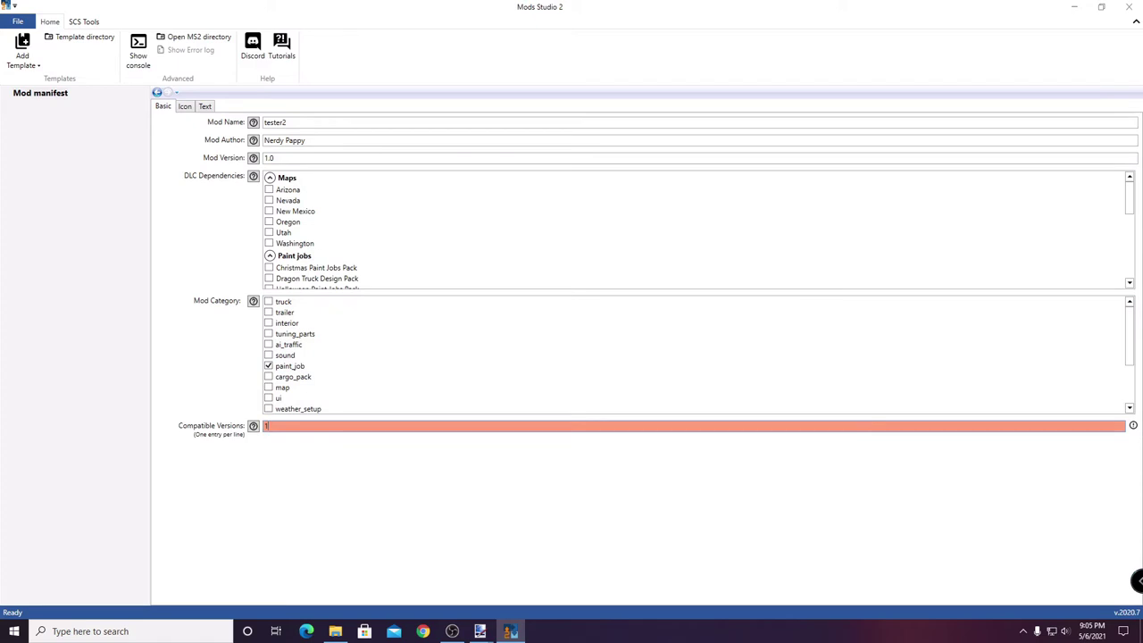
text(.40)
text(.*)
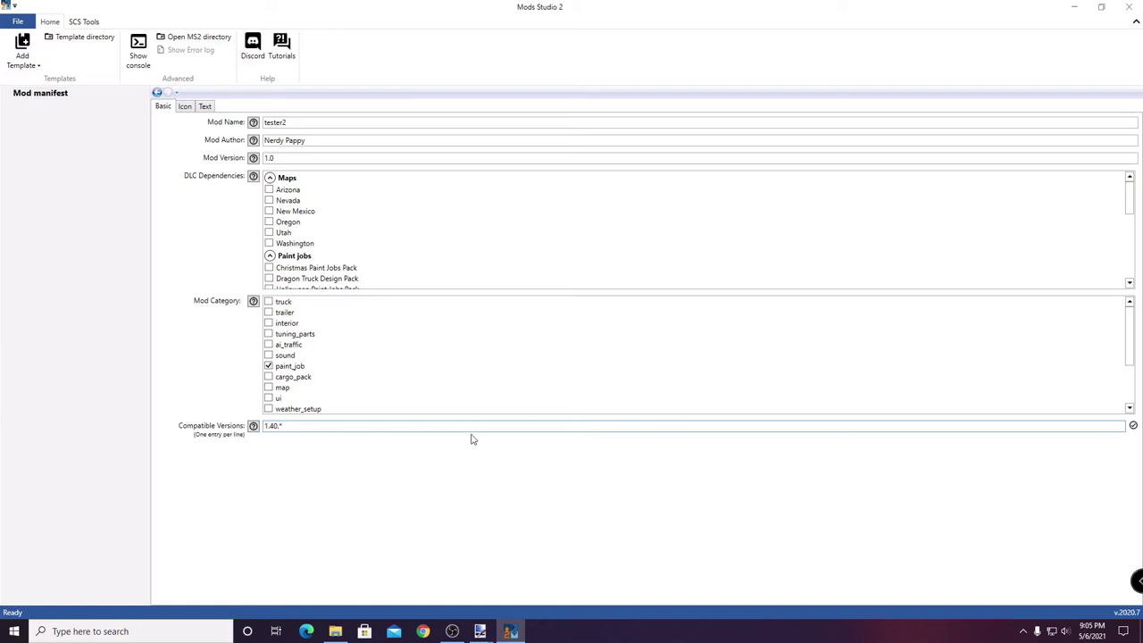
mouse_move(1132, 427)
- Review the mod icon, set the mod description to "Tester2 for Freightliner", and return to the basic manifest details
click(184, 108)
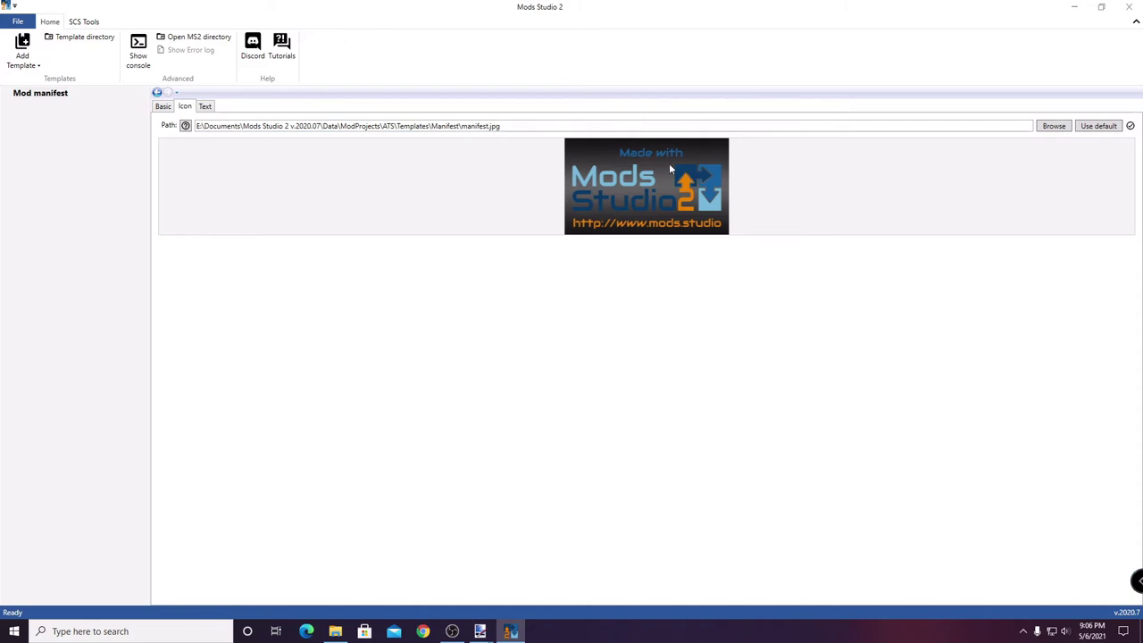
click(205, 107)
click(402, 123)
text(T)
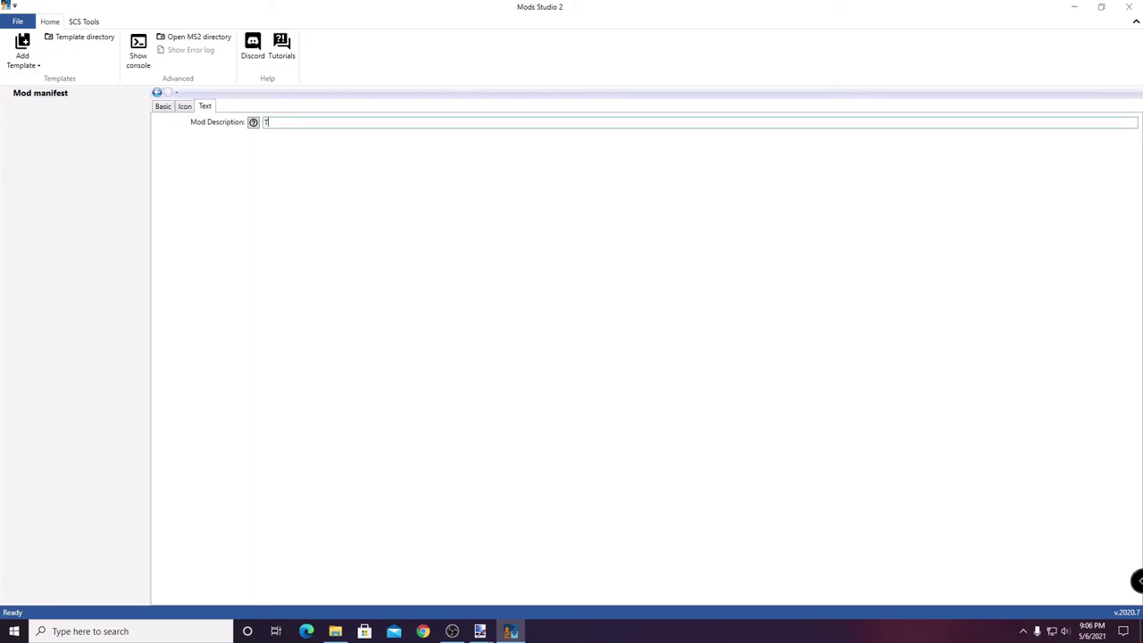
text(ester2 for Freightliner)
click(163, 107)
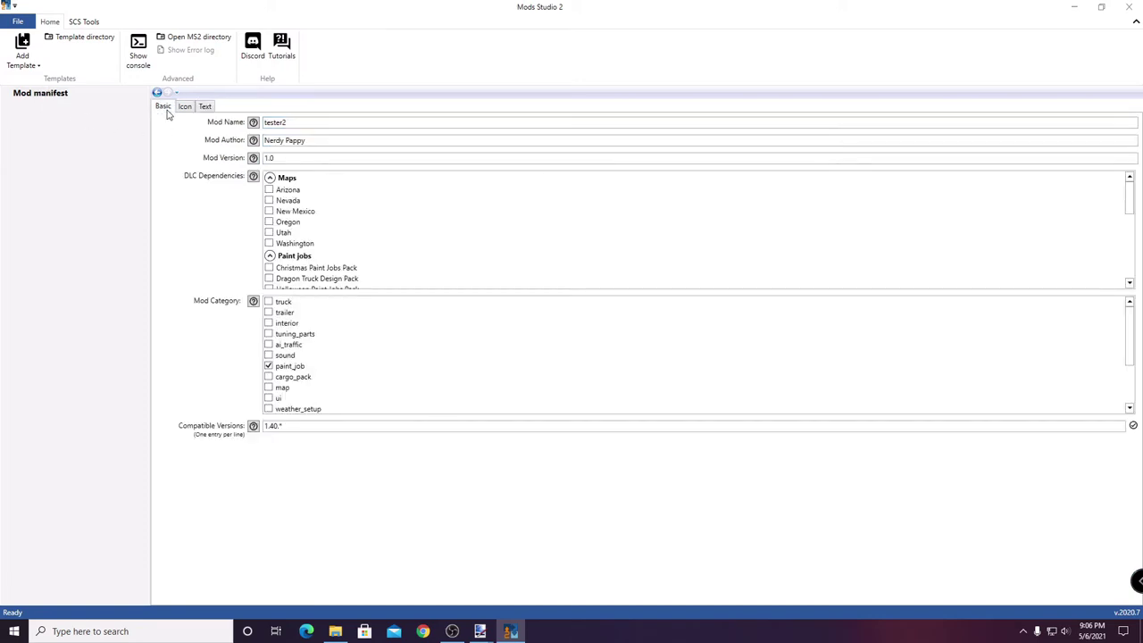
- Start saving the project under a new name in the freightliner_legacy_v1 folder, inside Documents > ATS Skinning on the E: drive
click(18, 22)
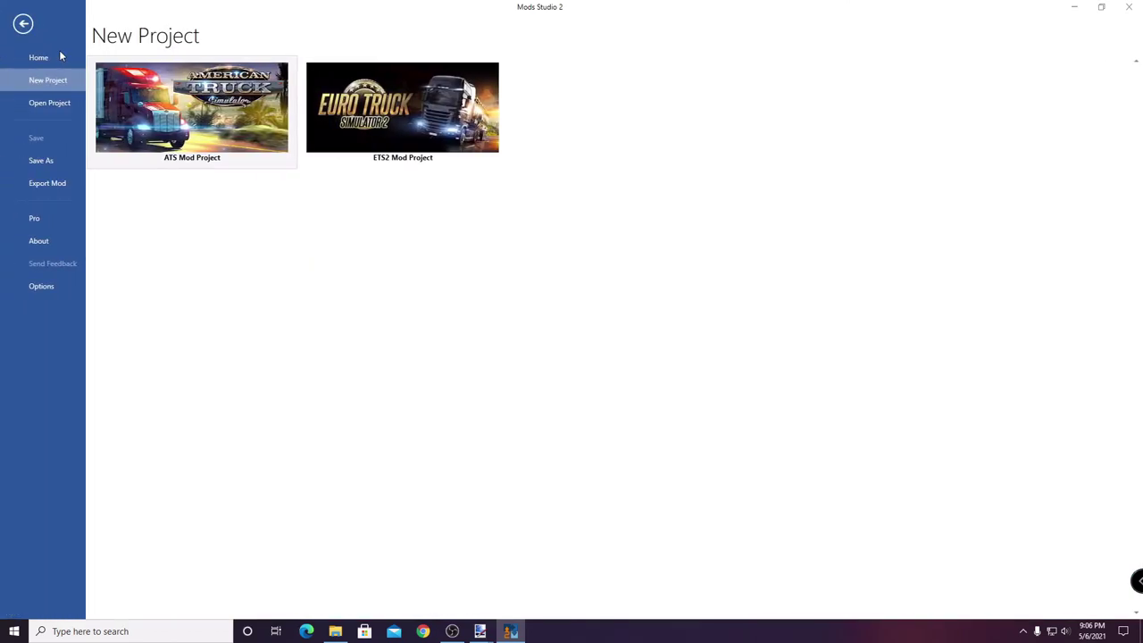
click(41, 160)
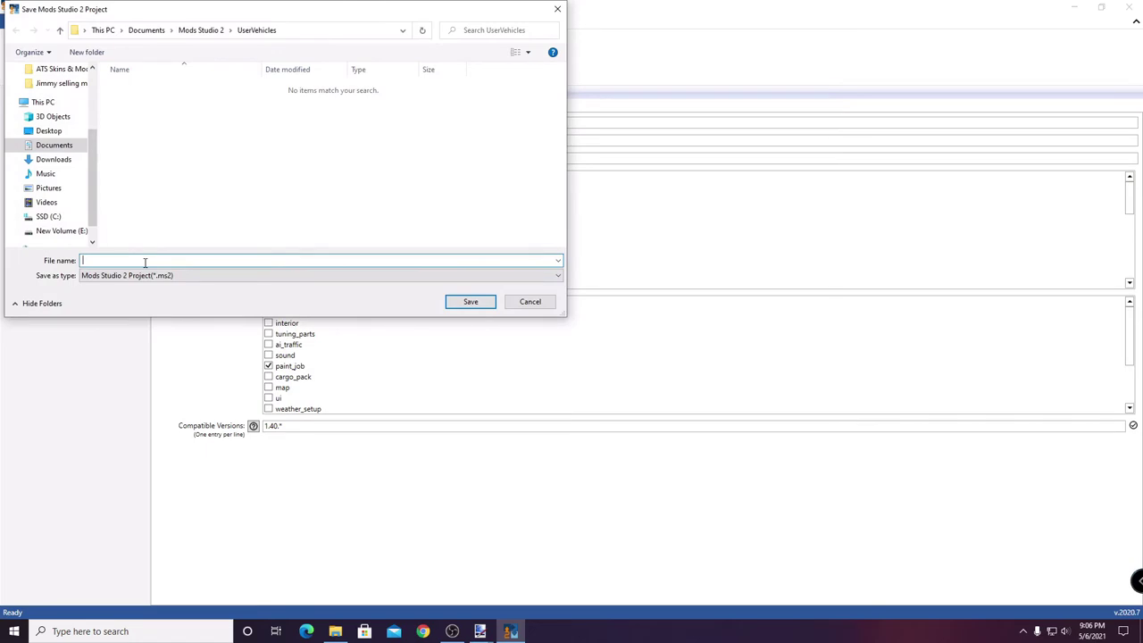
click(159, 34)
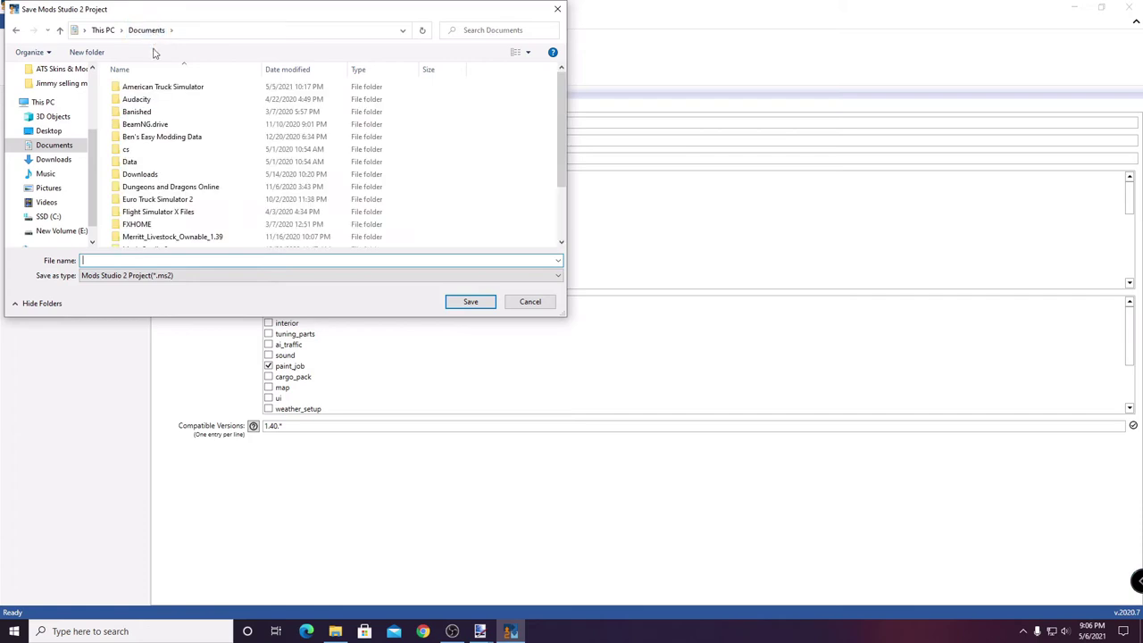
click(60, 231)
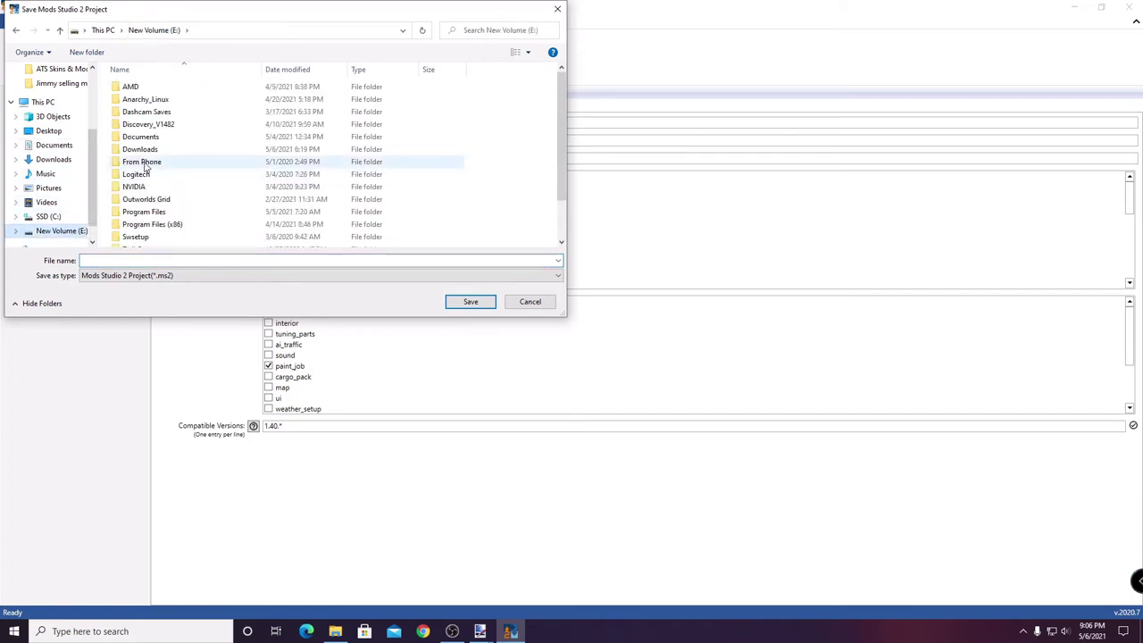
double_click(140, 137)
scroll(146, 170, down, 3)
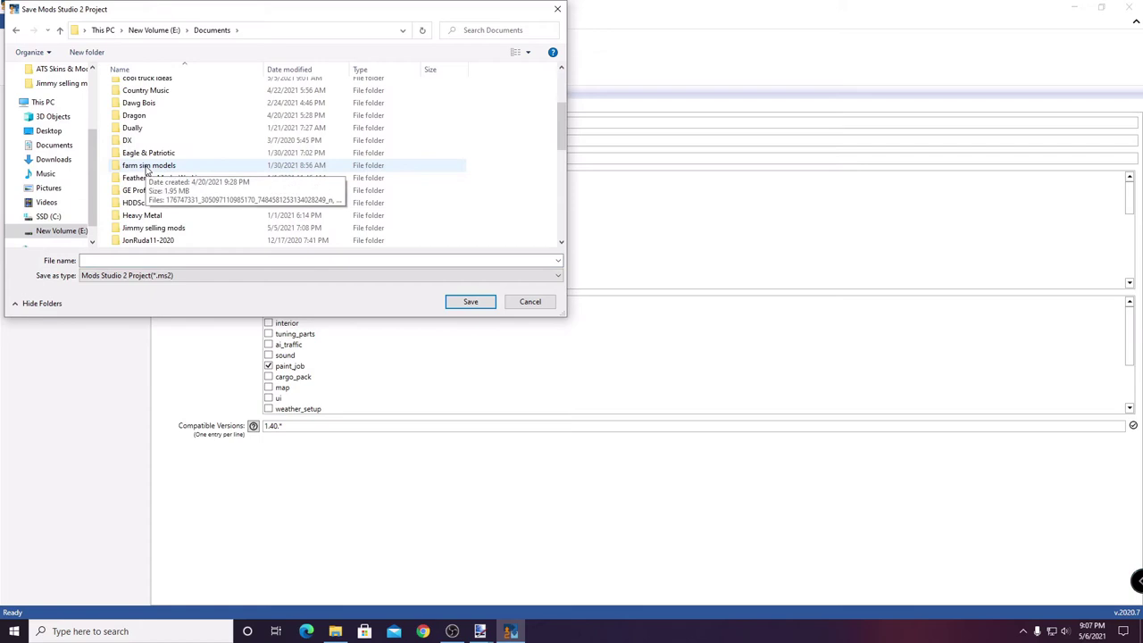
scroll(148, 169, up, 2)
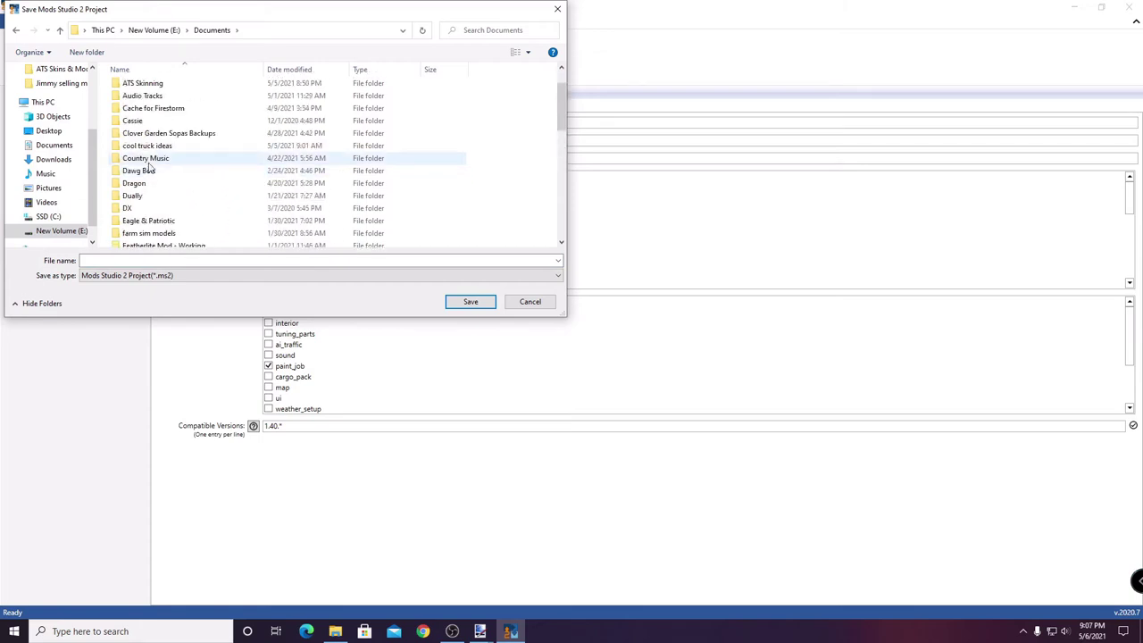
double_click(143, 83)
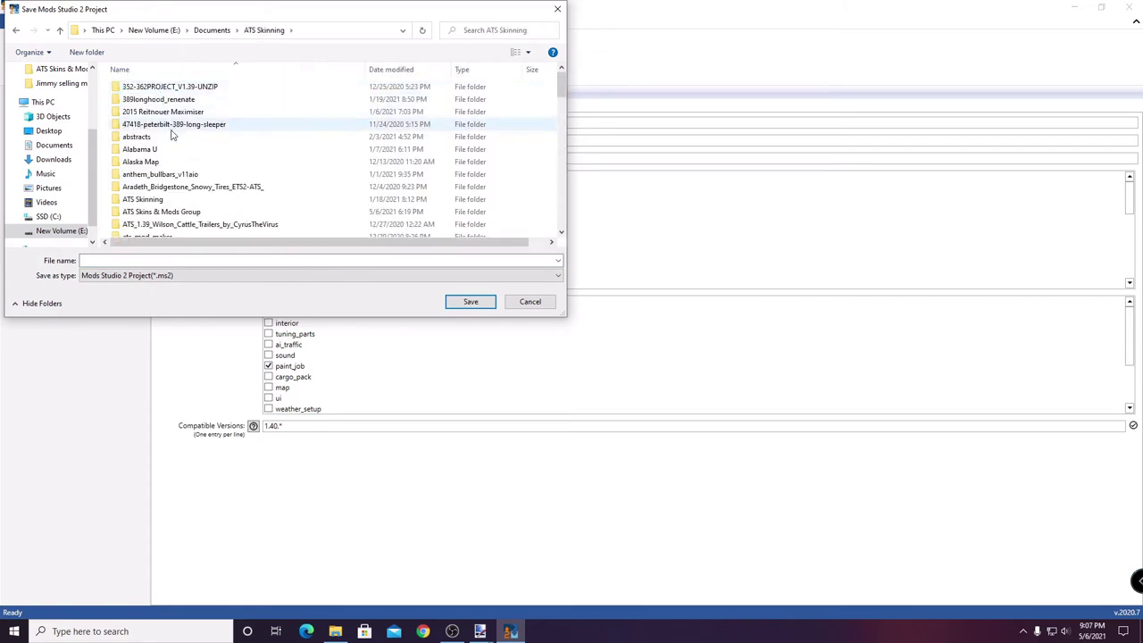
scroll(172, 143, down, 8)
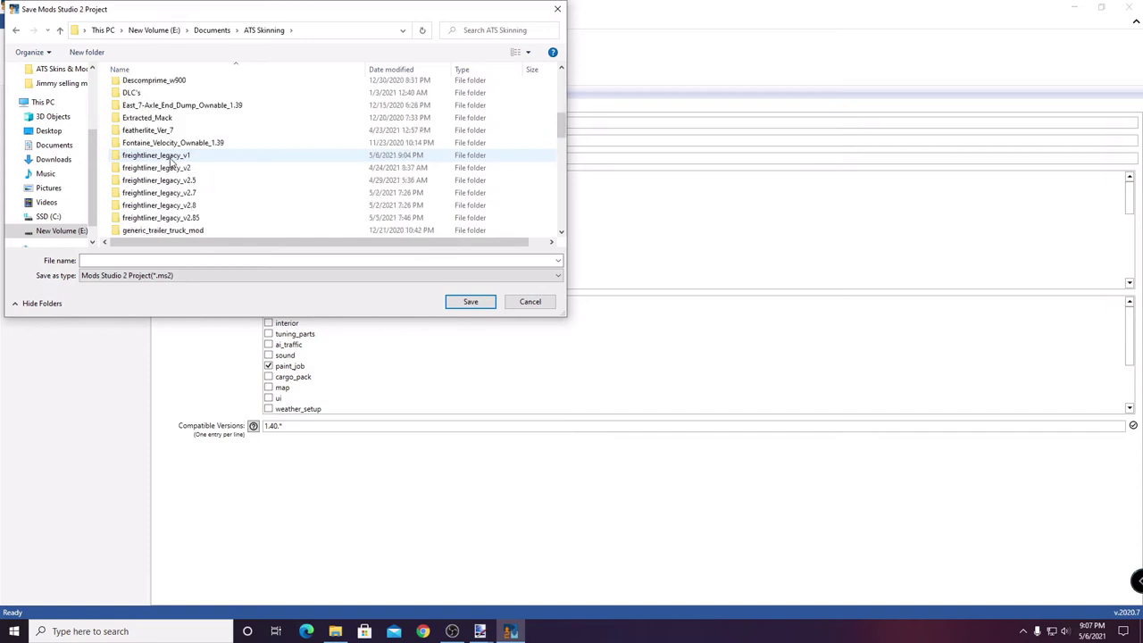
double_click(172, 156)
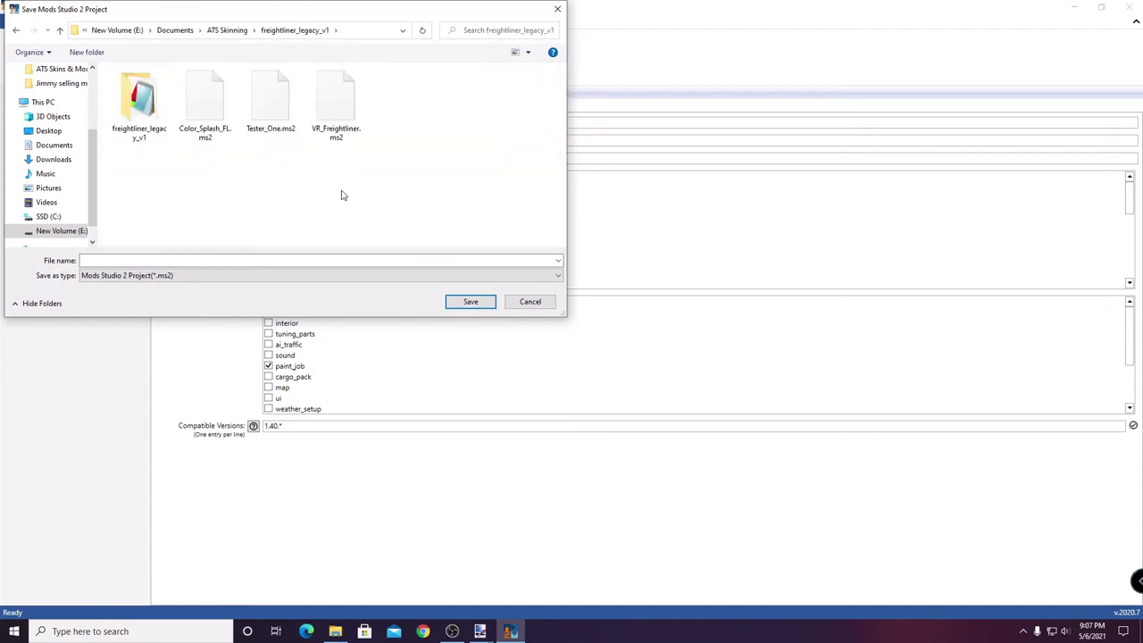
- Name the project file "Tester2 Project" and save it as a Mods Studio 2 project
click(308, 259)
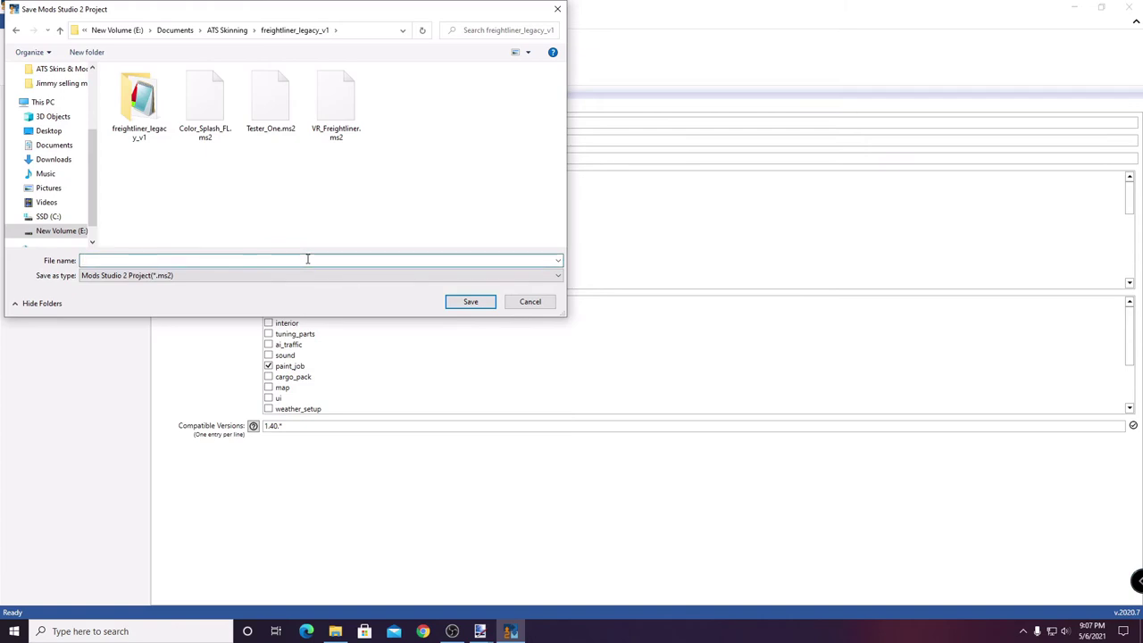
text(Tester2)
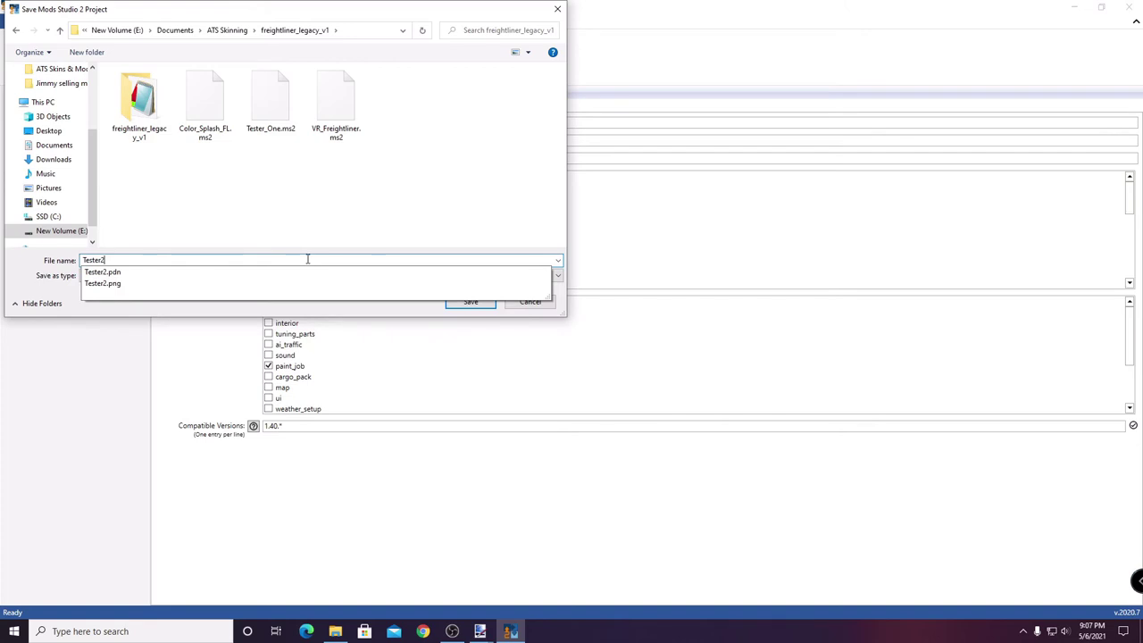
text( Project)
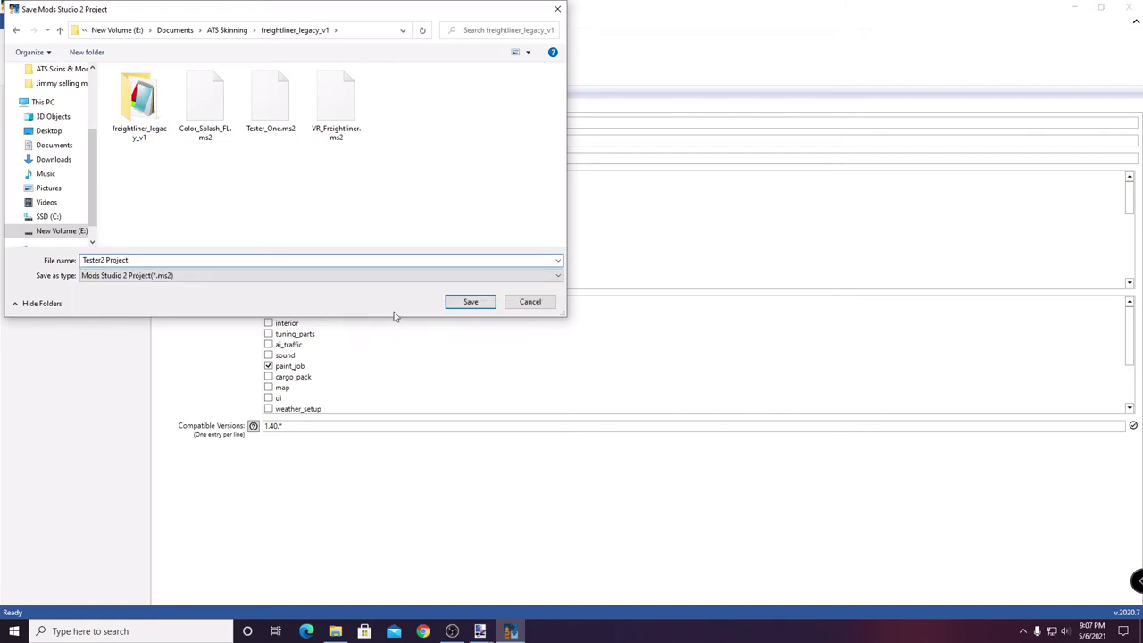
click(470, 302)
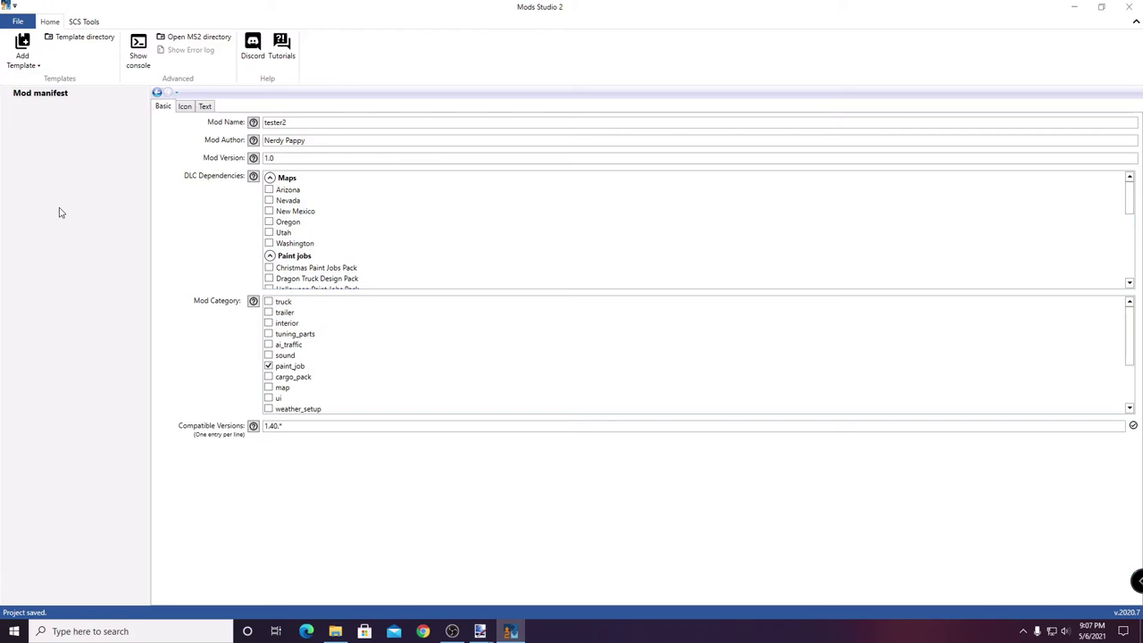
- Add a Simple Truck Skin template to the project and choose the Freightliner Cascadia 2019 as its truck
click(24, 54)
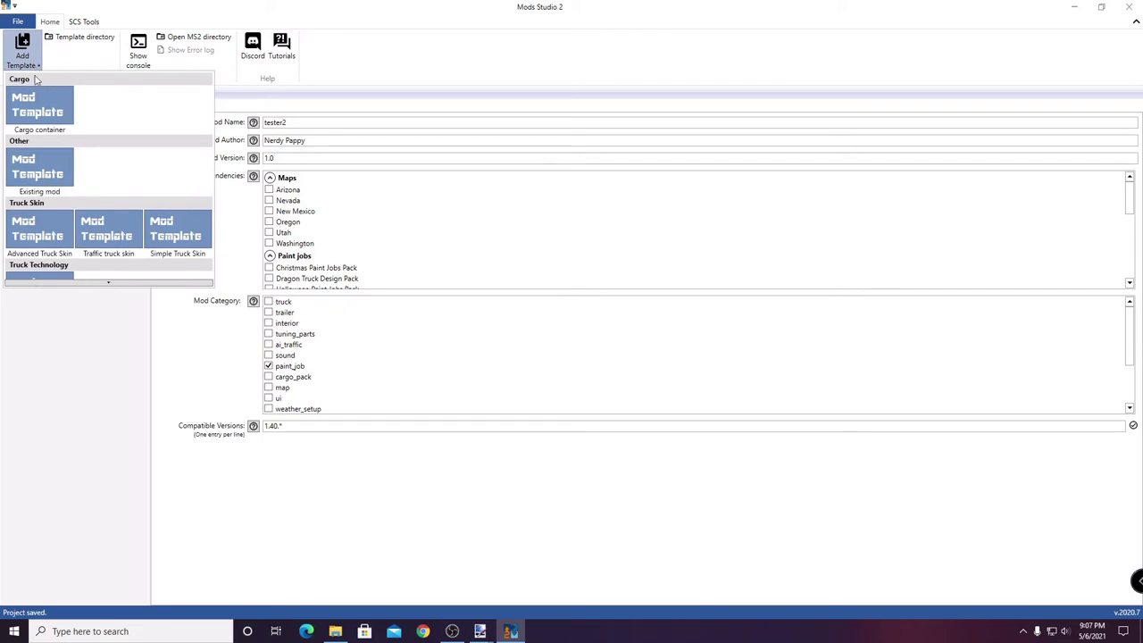
click(162, 231)
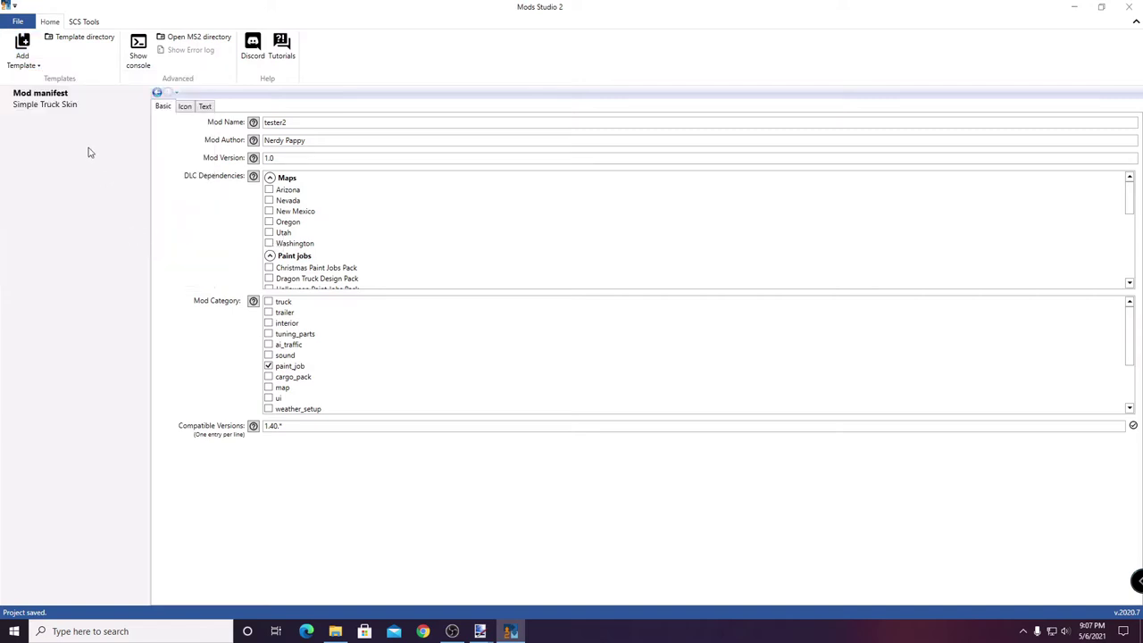
click(40, 107)
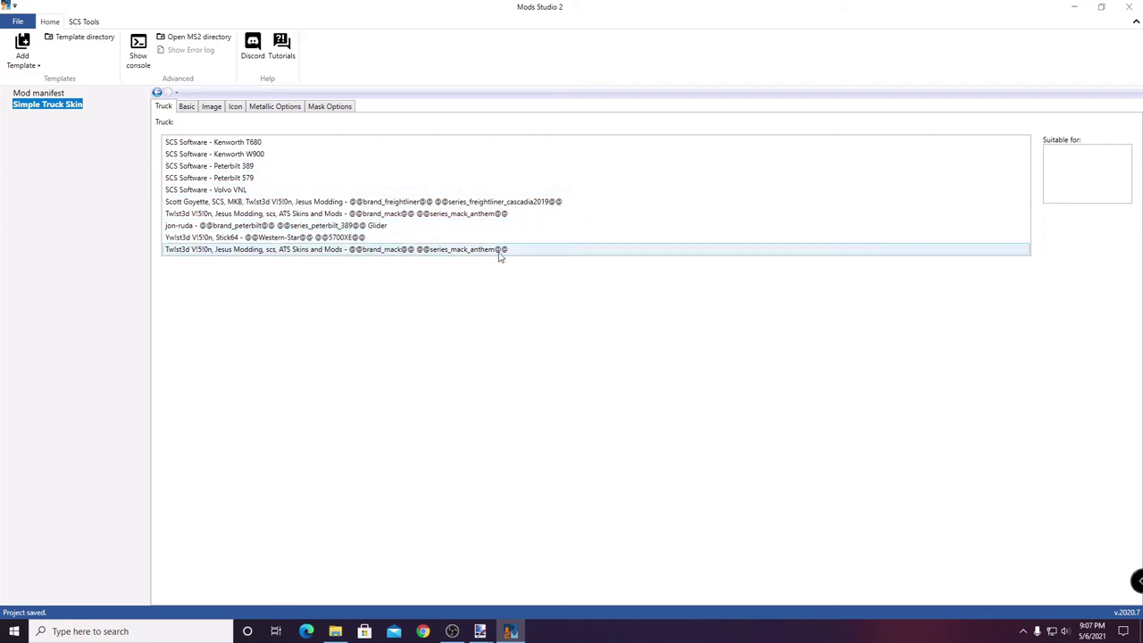
click(402, 206)
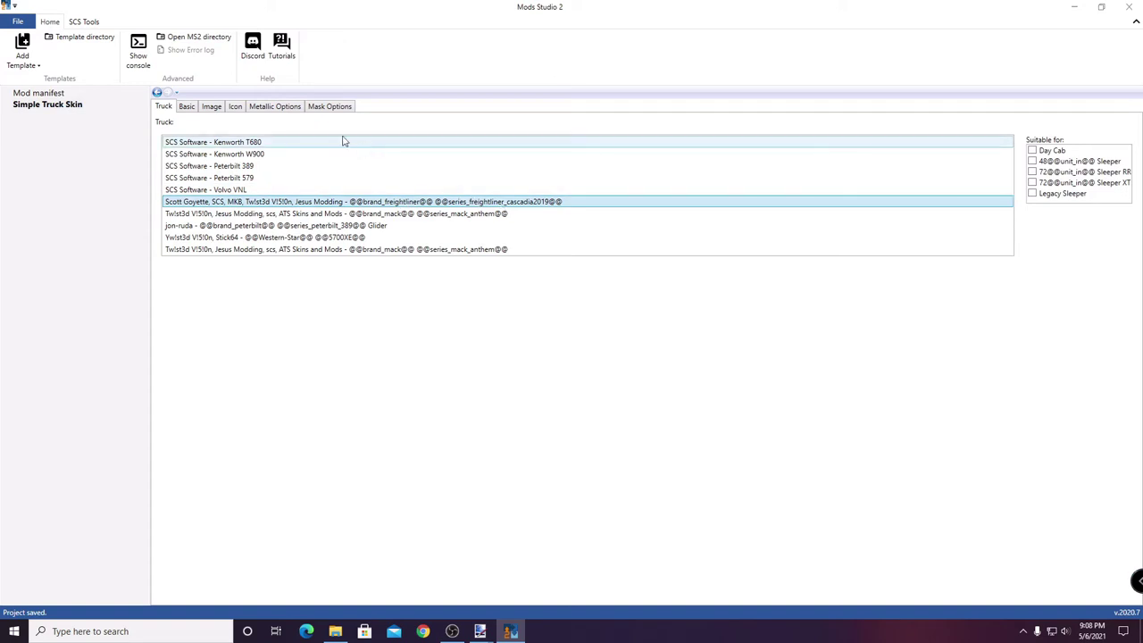
click(390, 316)
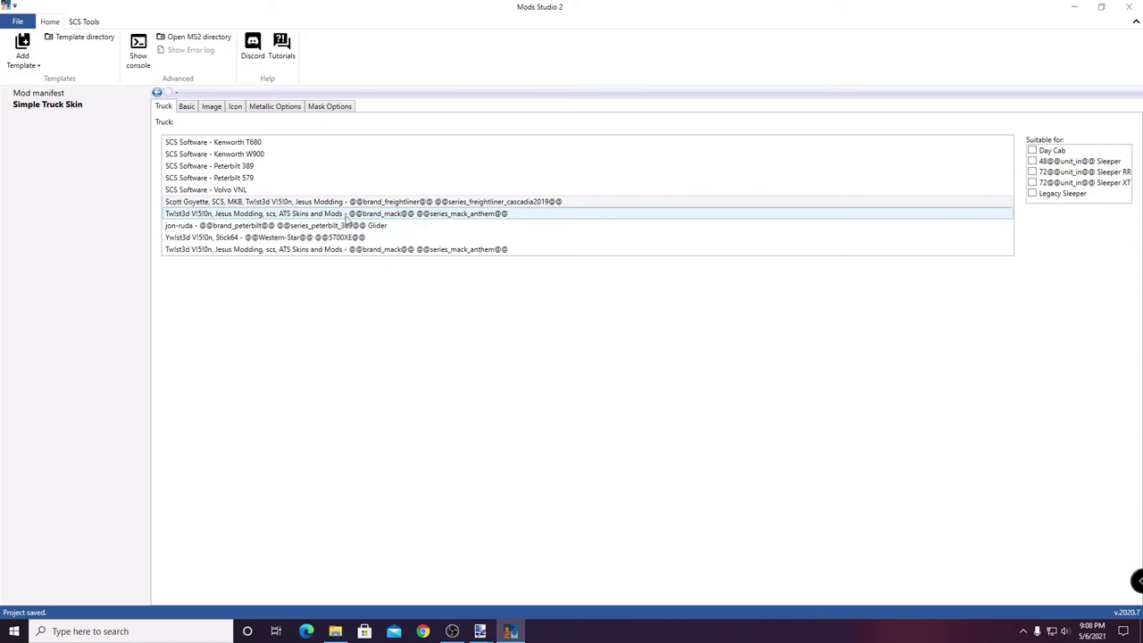
click(480, 203)
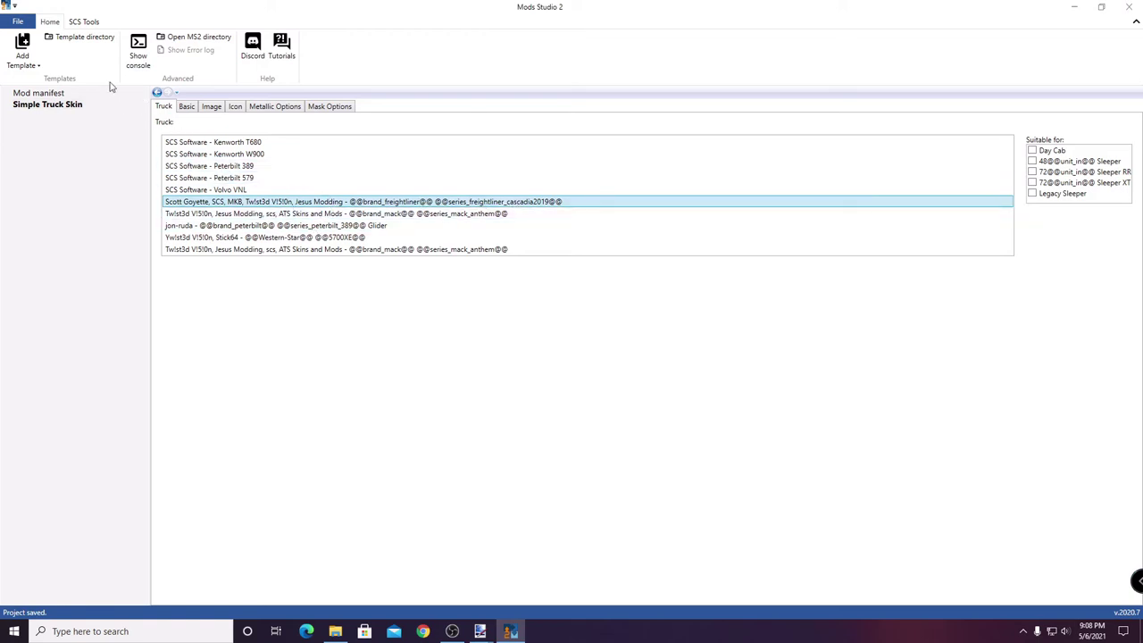
- Load the Freightliner vehicle into the vehicle database from the mod file in the ATS Skinning > freightliner_legacy_v2.85 folder
click(84, 22)
click(116, 55)
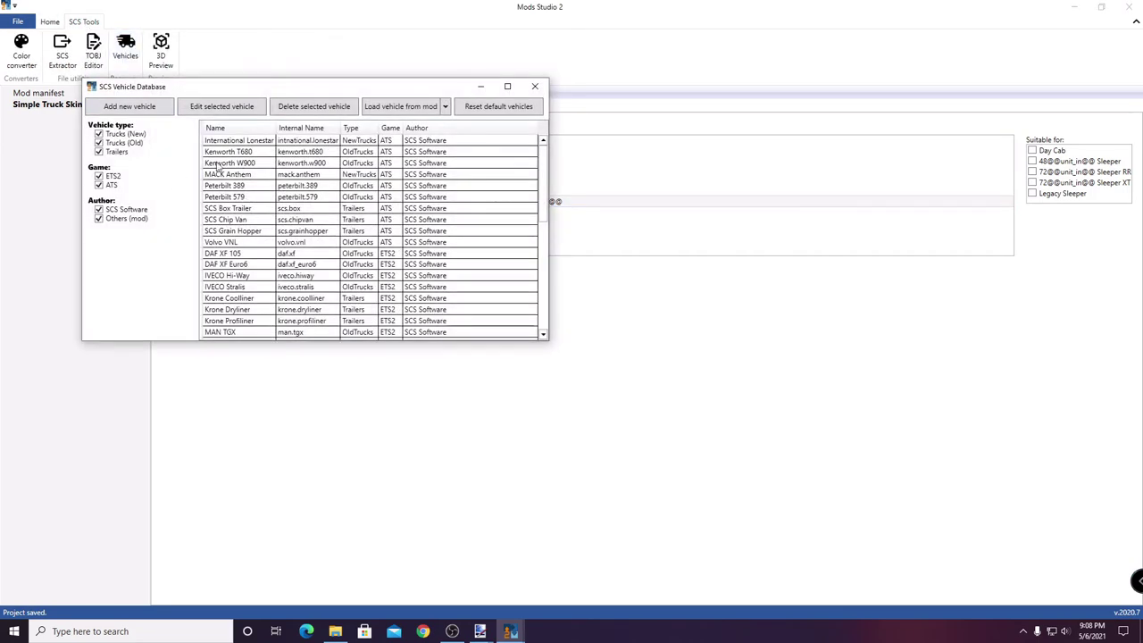
click(396, 106)
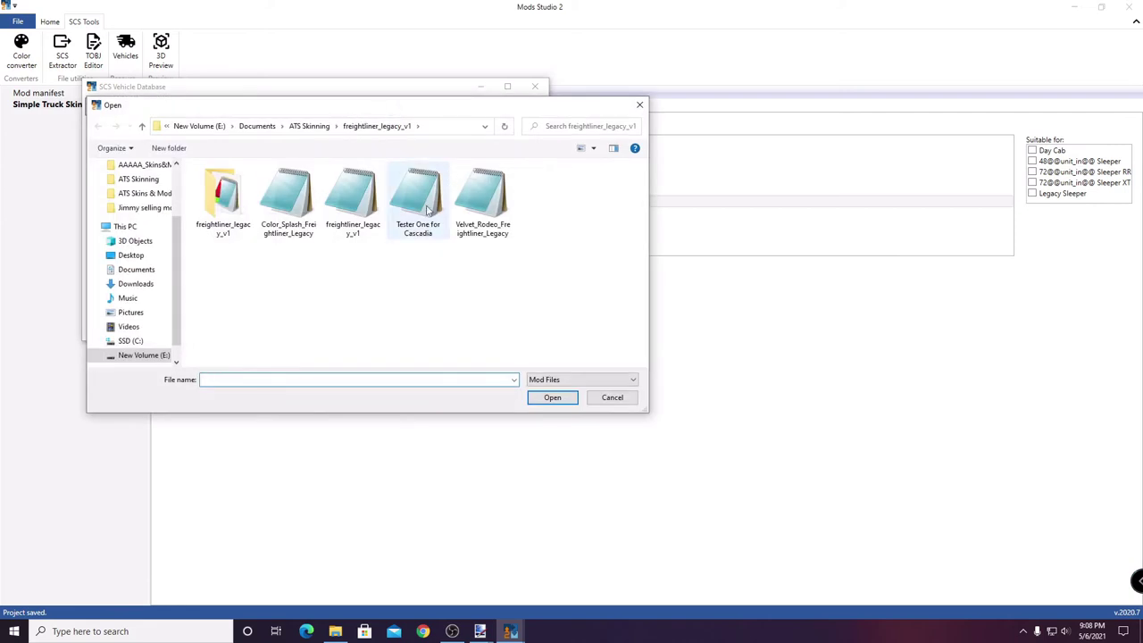
click(310, 126)
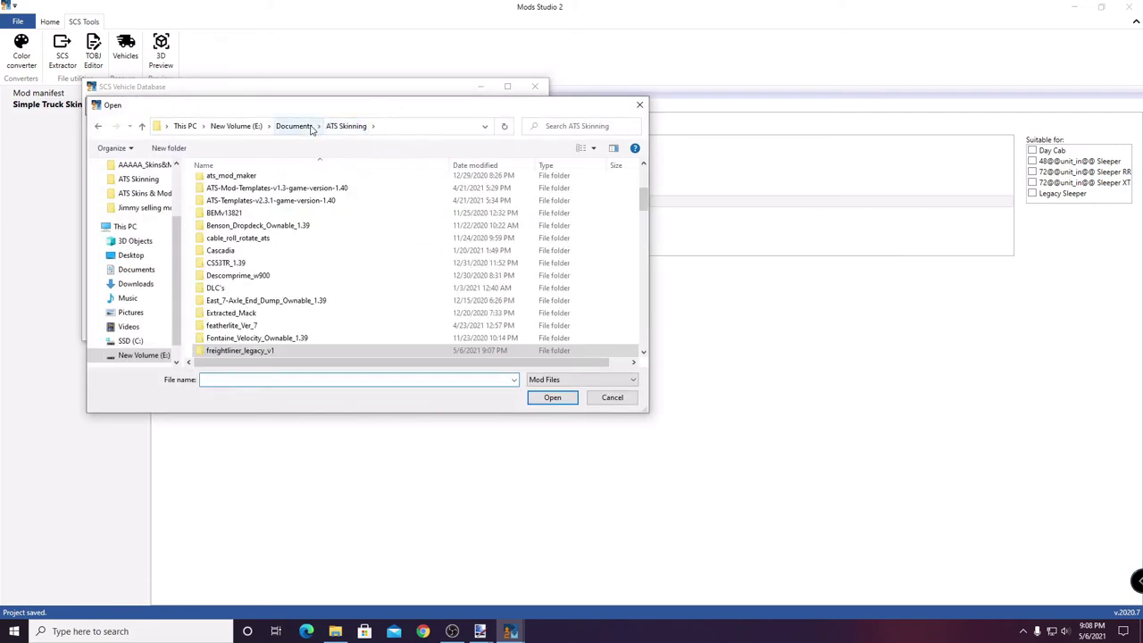
scroll(344, 203, down, 4)
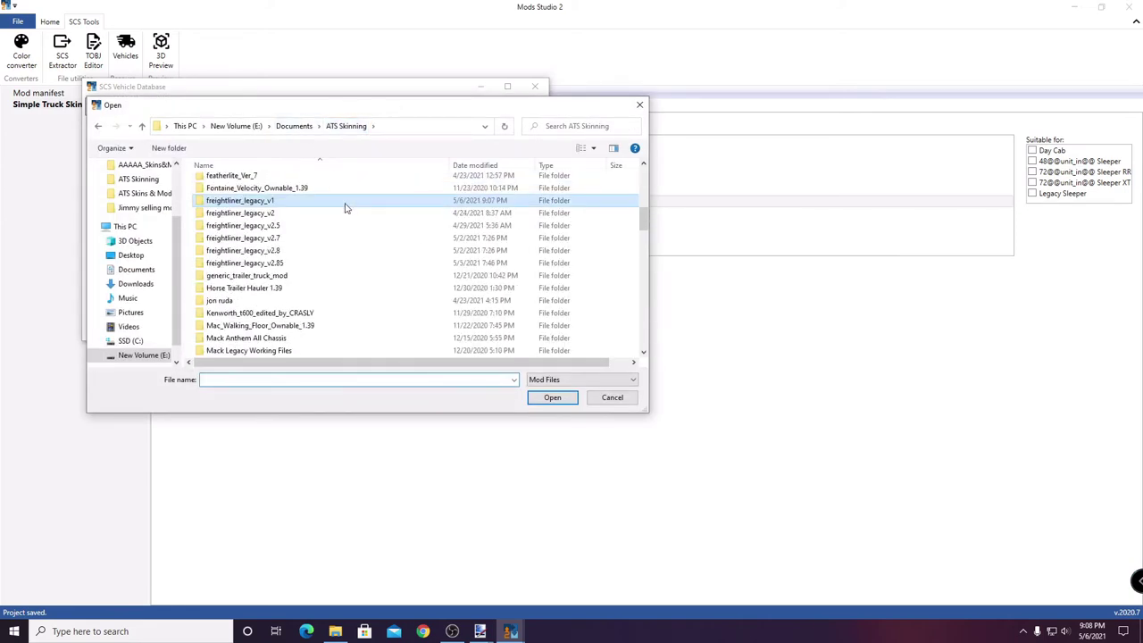
double_click(311, 265)
click(225, 198)
click(554, 400)
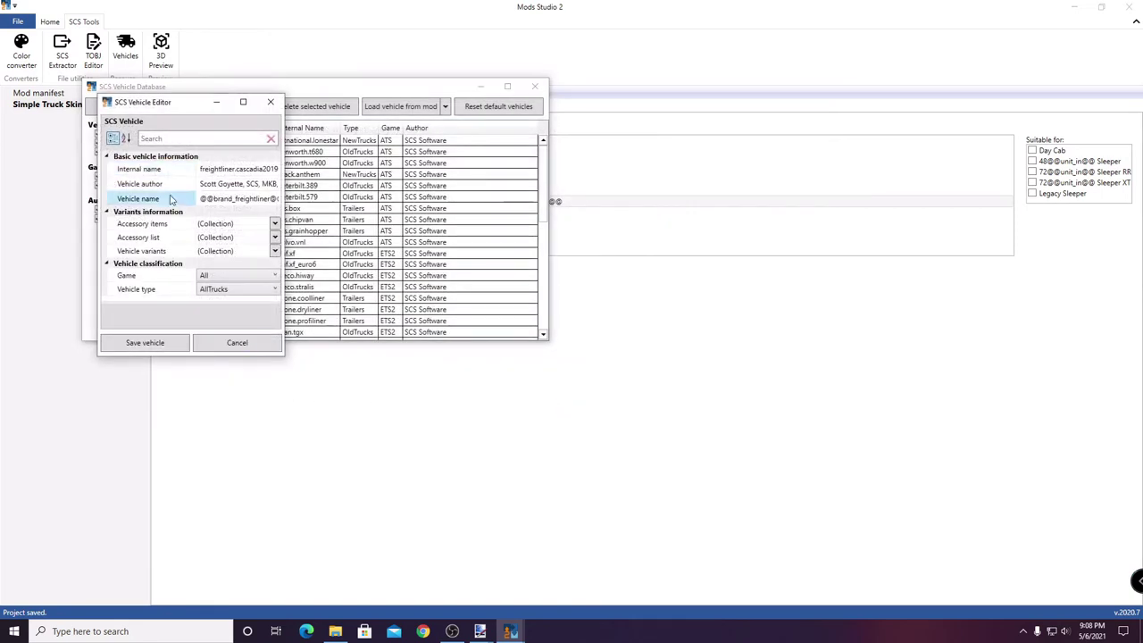
- Check the loaded vehicle's internal name and vehicle name, start saving it, cancel the save, and close the vehicle database
click(207, 170)
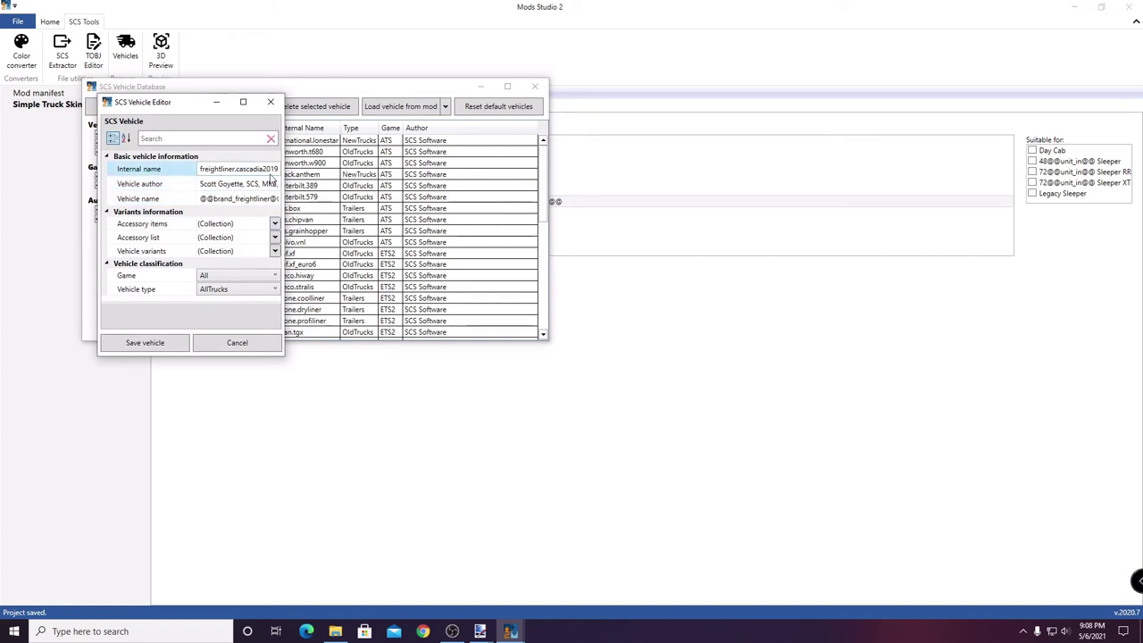
click(221, 200)
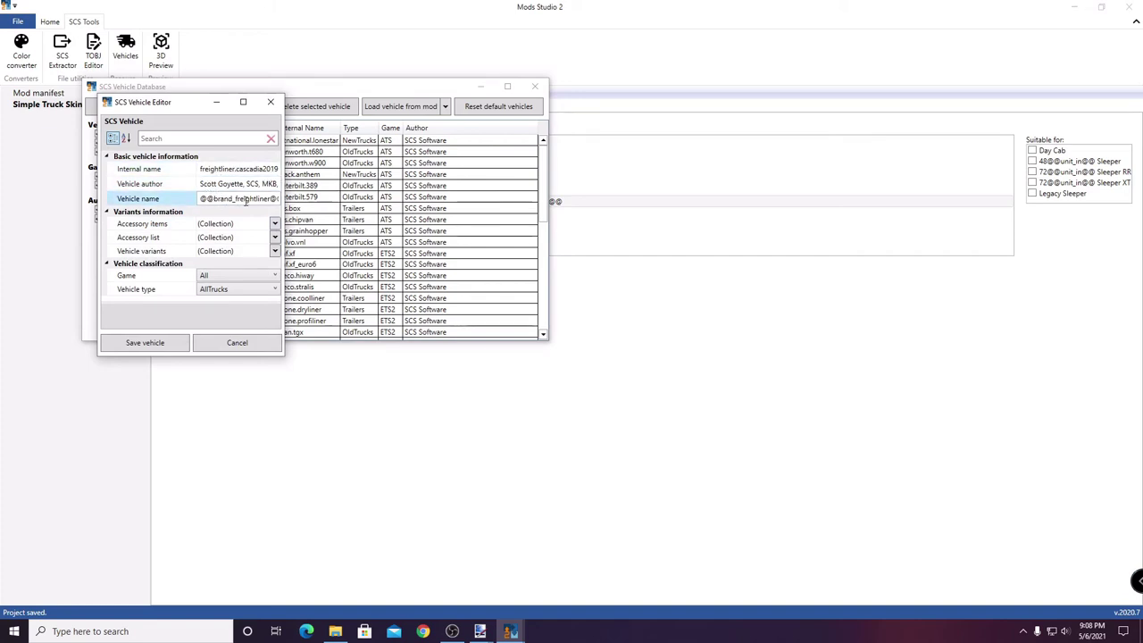
click(143, 343)
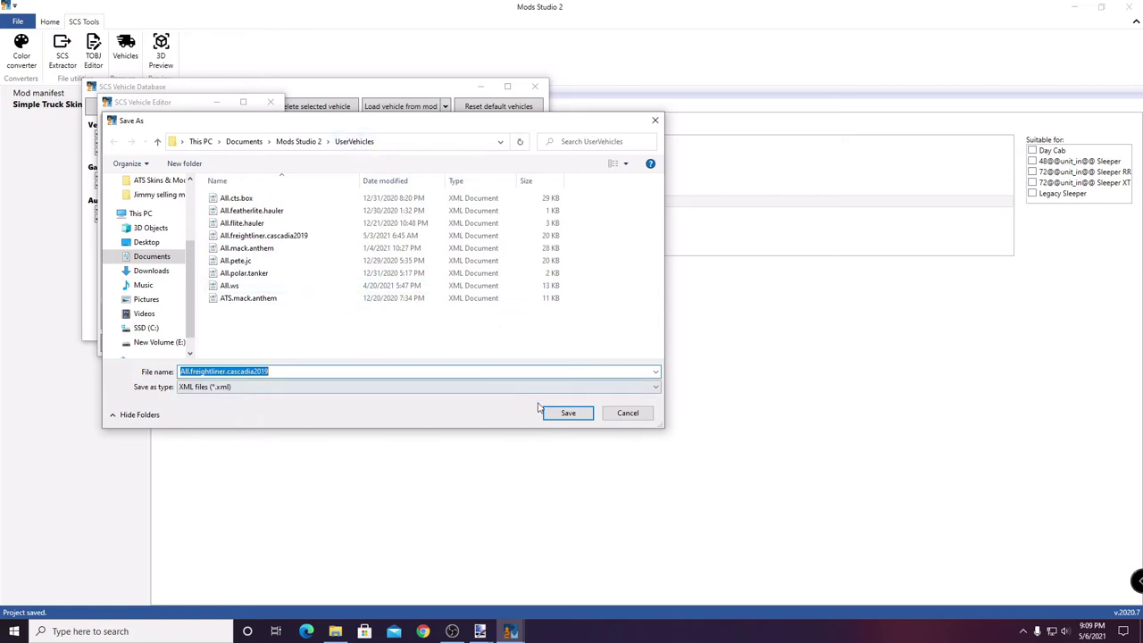
click(628, 414)
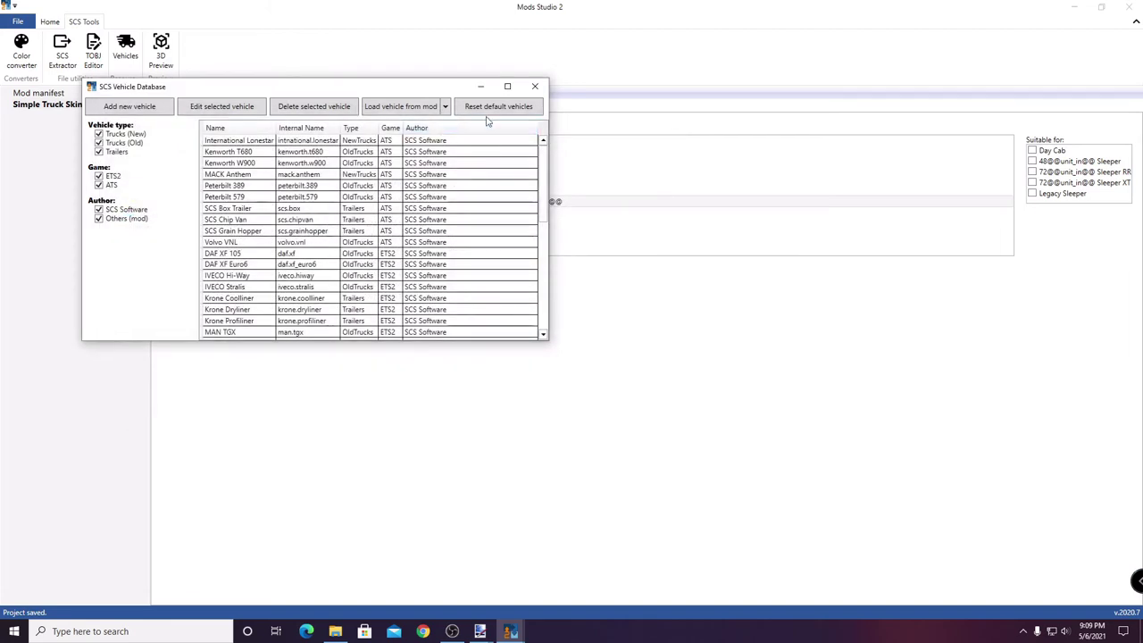
click(535, 86)
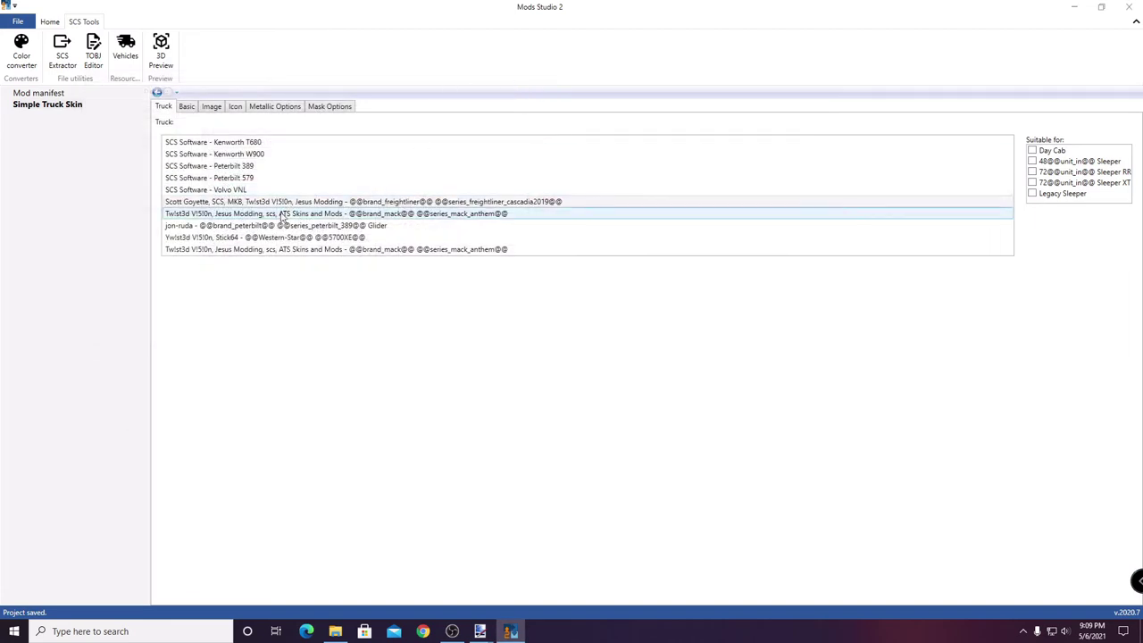
- Make the skin for the Freightliner Cascadia 2019 suitable for the Legacy Sleeper cab
click(382, 206)
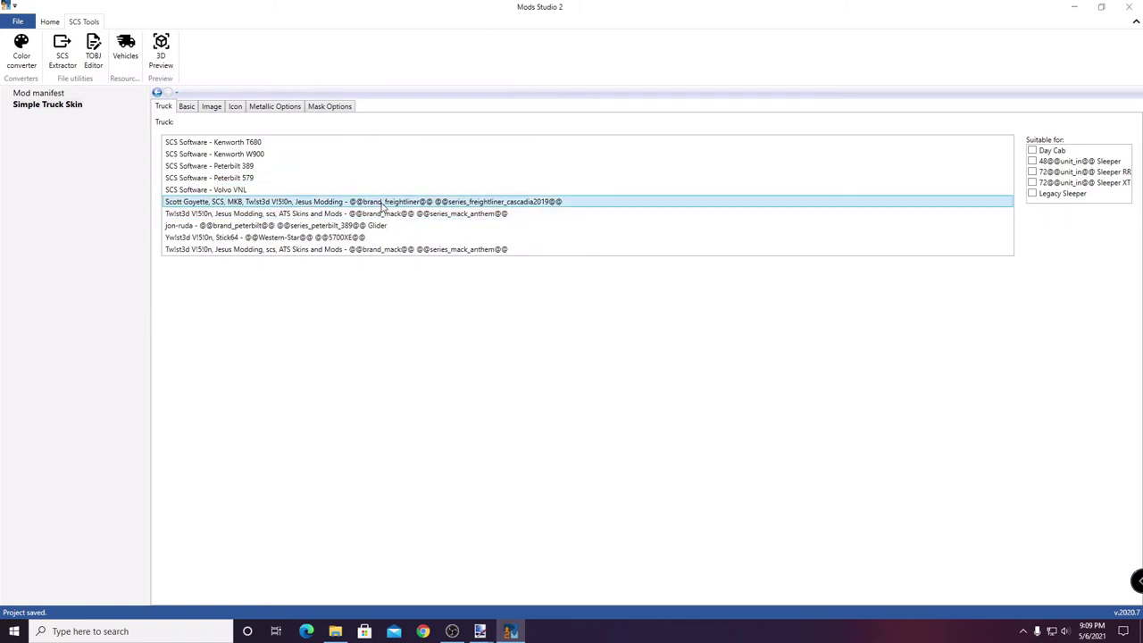
click(1034, 195)
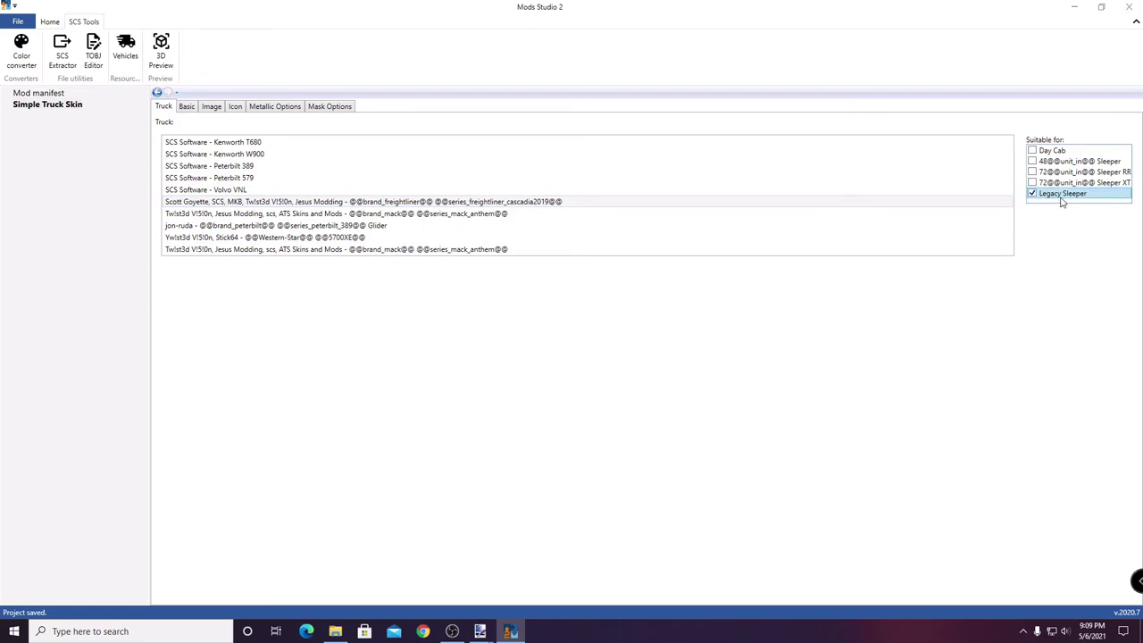
- Enter testr2 as the skin's internal name and skin name, with a price of 100 and unlock level 1
click(188, 108)
click(281, 123)
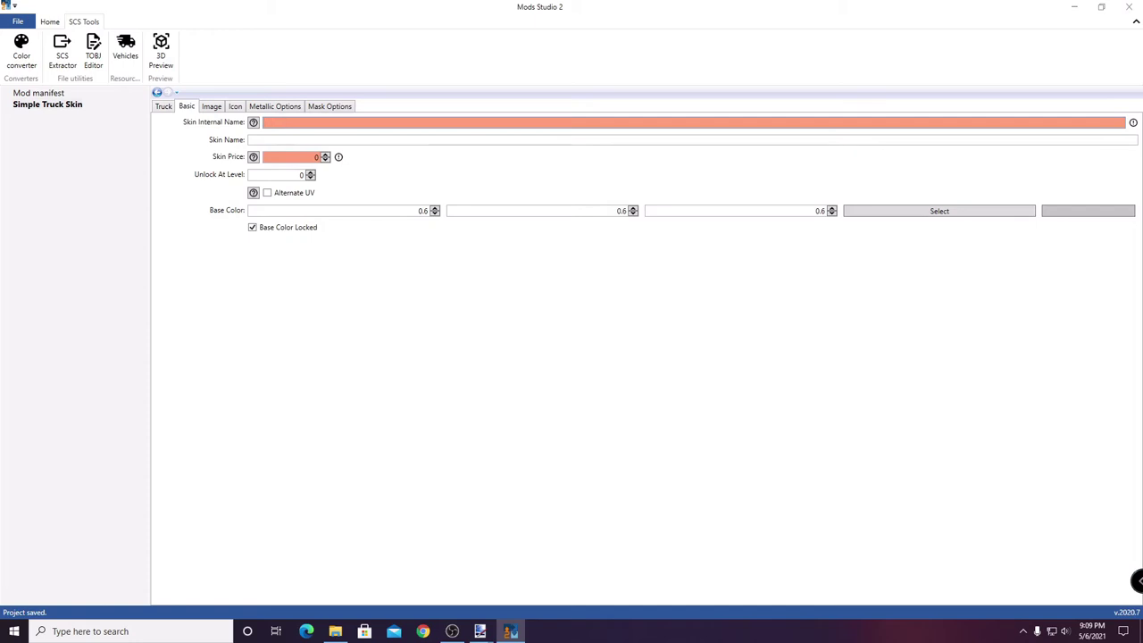
text(testr2)
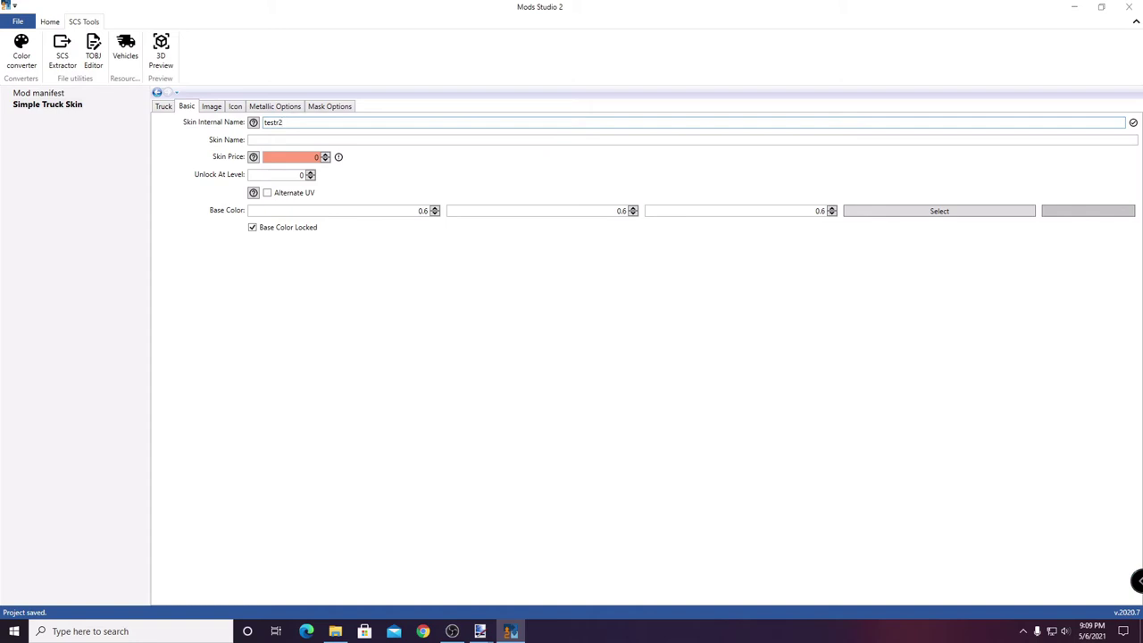
click(282, 140)
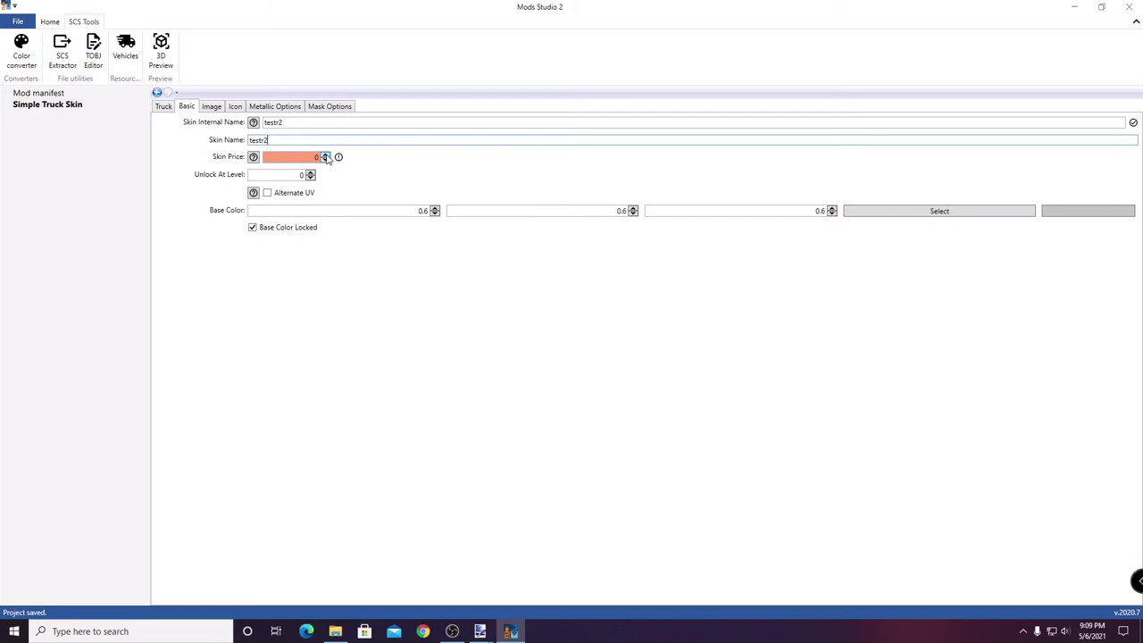
click(319, 158)
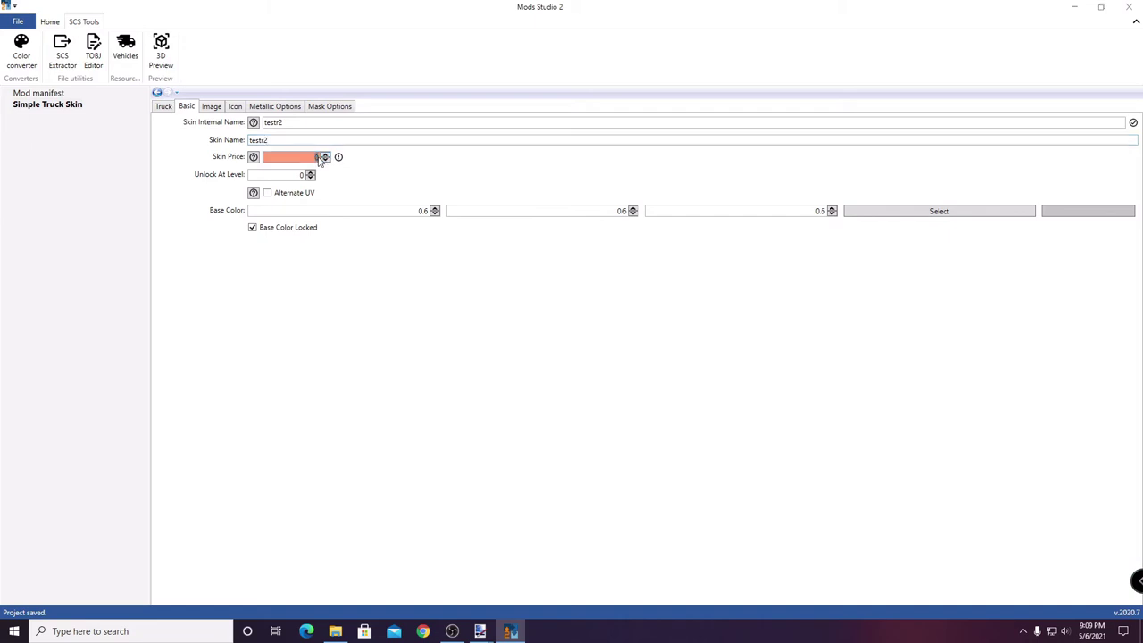
text(1)
- Set the skin's base color to white (#FFFFFFFF) and leave the base color unlocked
click(958, 219)
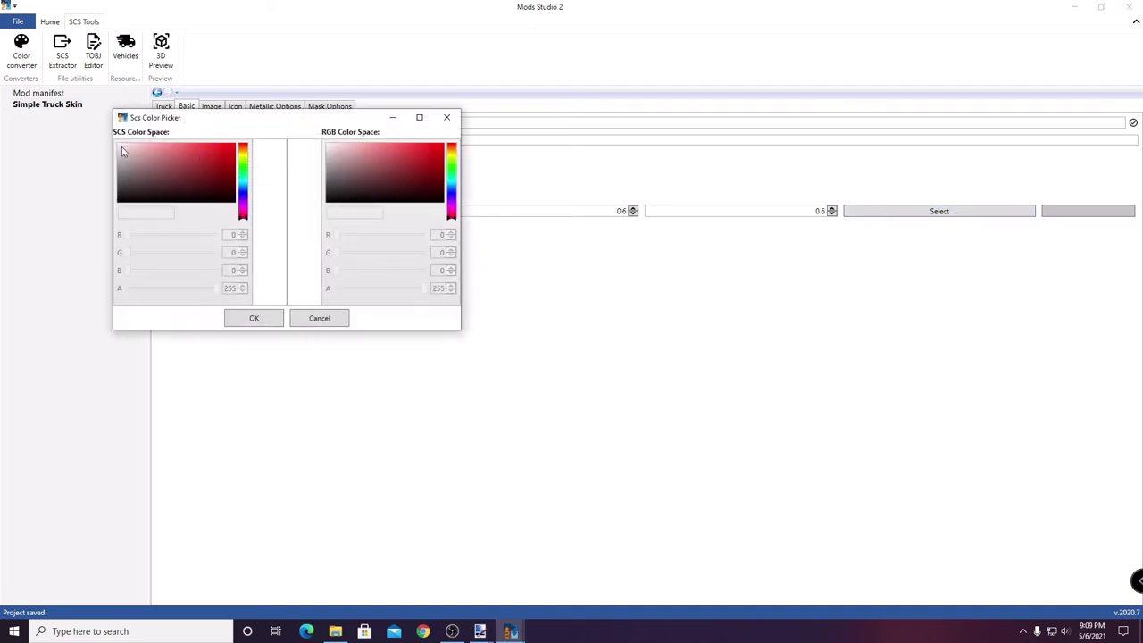
drag(119, 150, 117, 147)
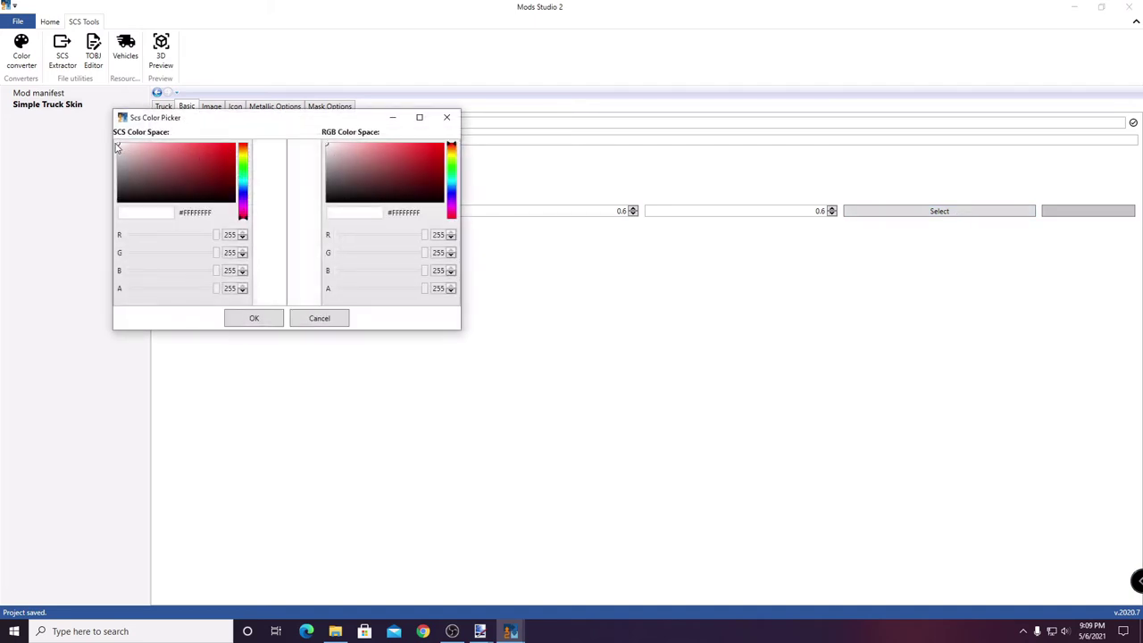
click(268, 319)
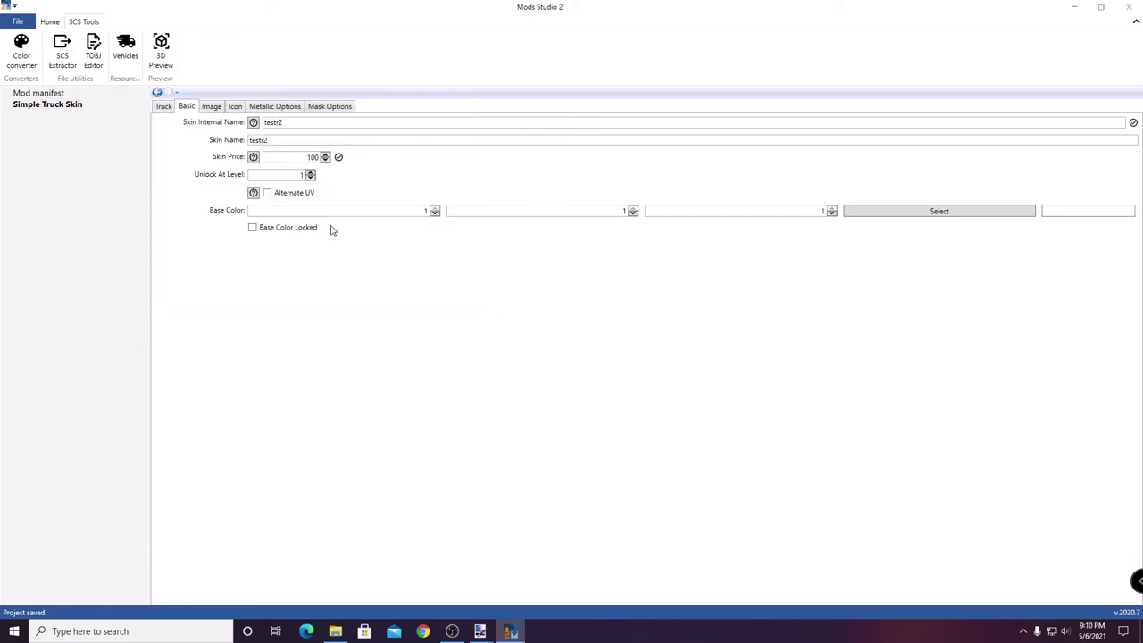
- Load the Tester2 image from the ATS Skinning > freightliner_legacy_v1 folder as the skin image
click(212, 106)
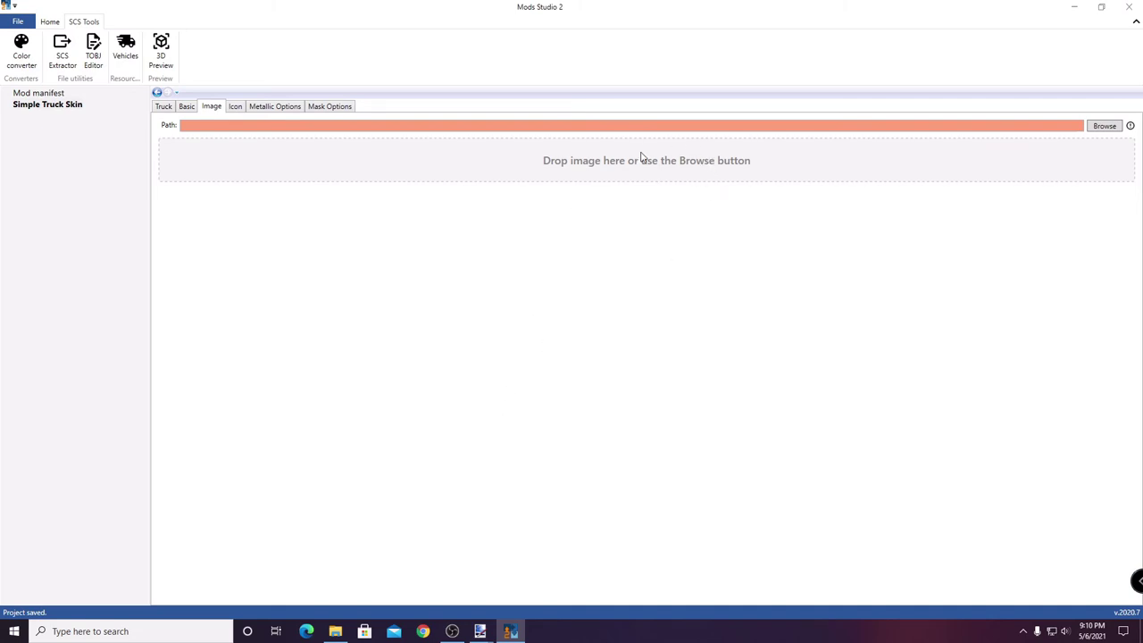
click(1104, 126)
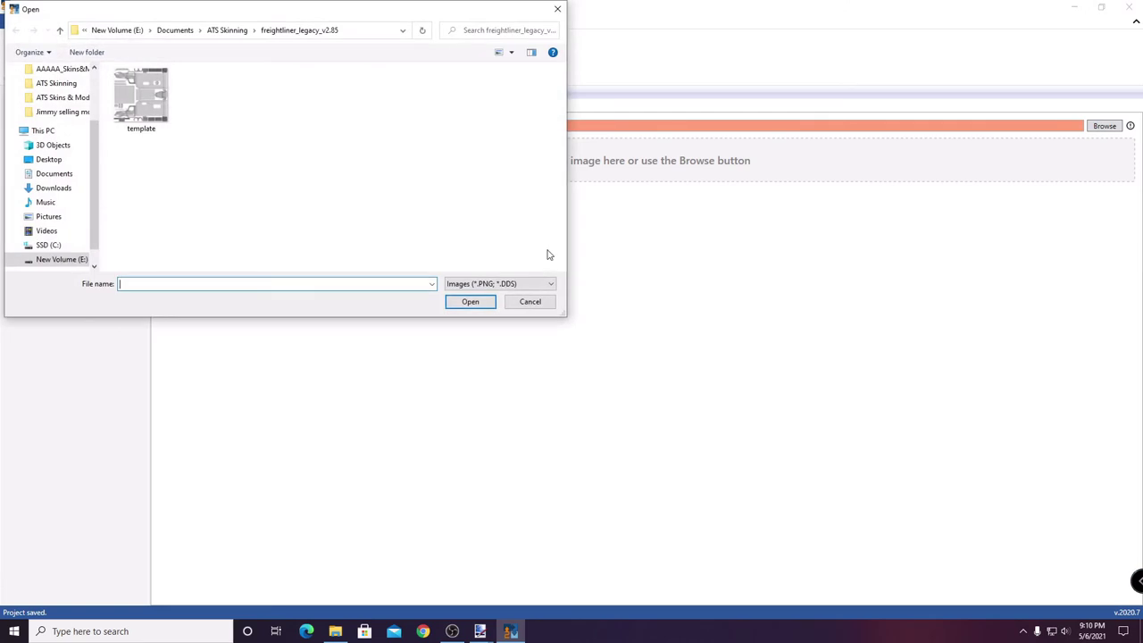
click(227, 31)
double_click(186, 192)
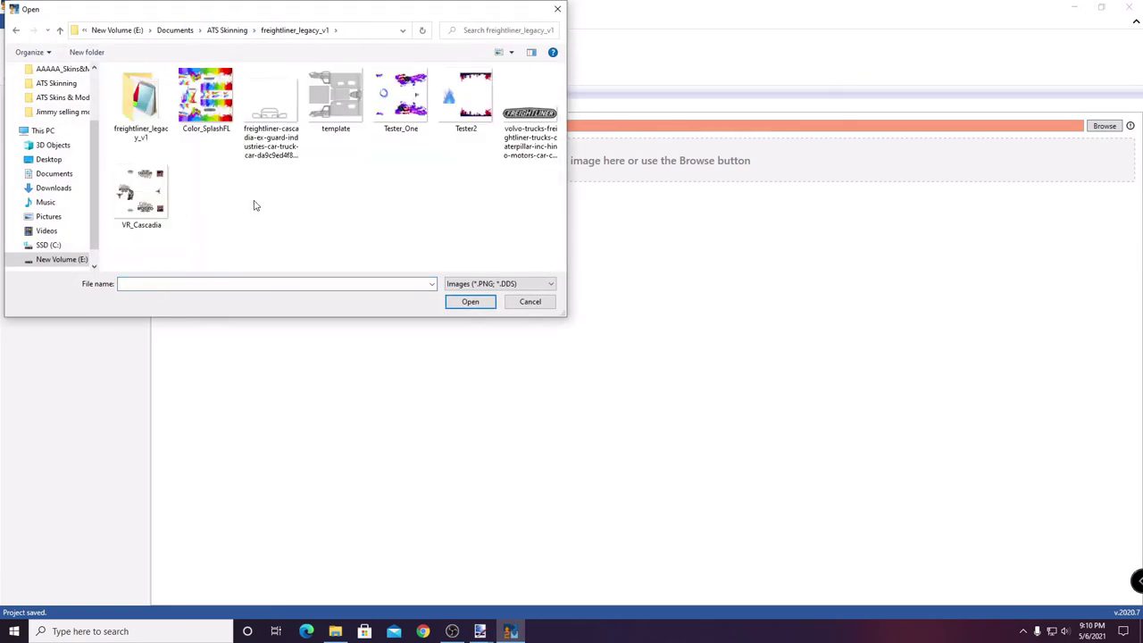
click(466, 118)
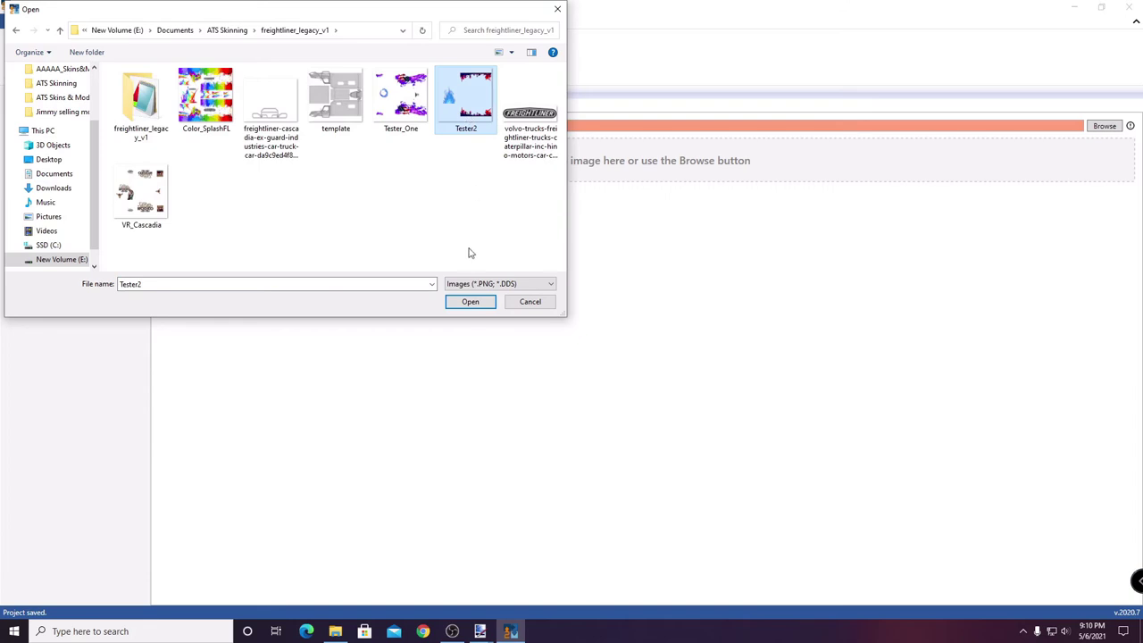
click(470, 301)
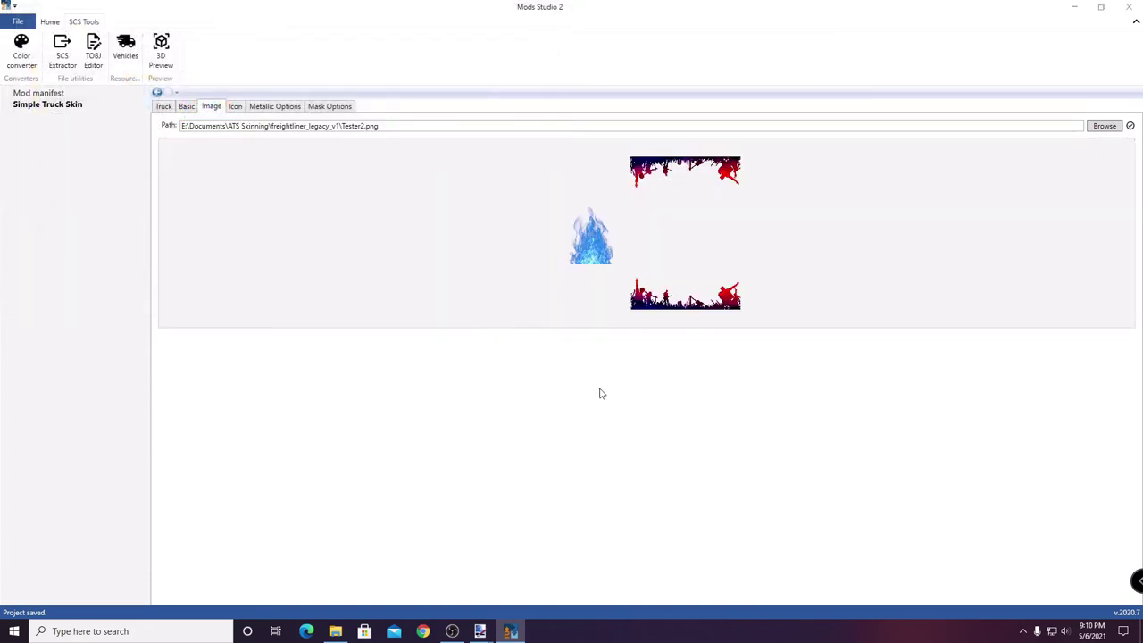
- Use the default icon for the skin and enable its metallic color
click(237, 108)
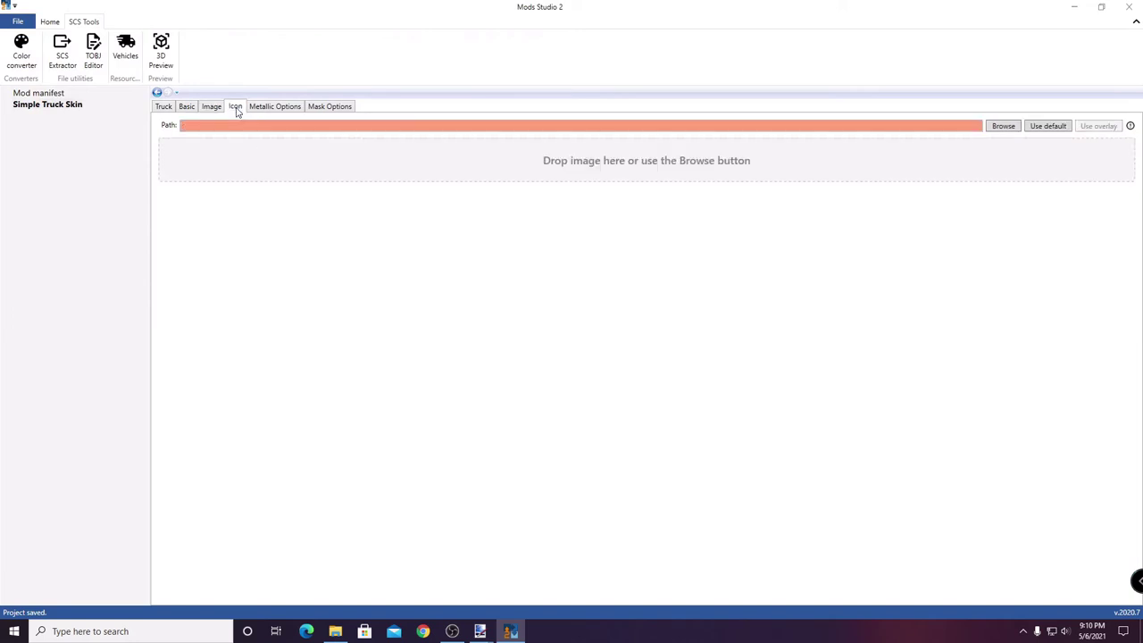
click(1049, 127)
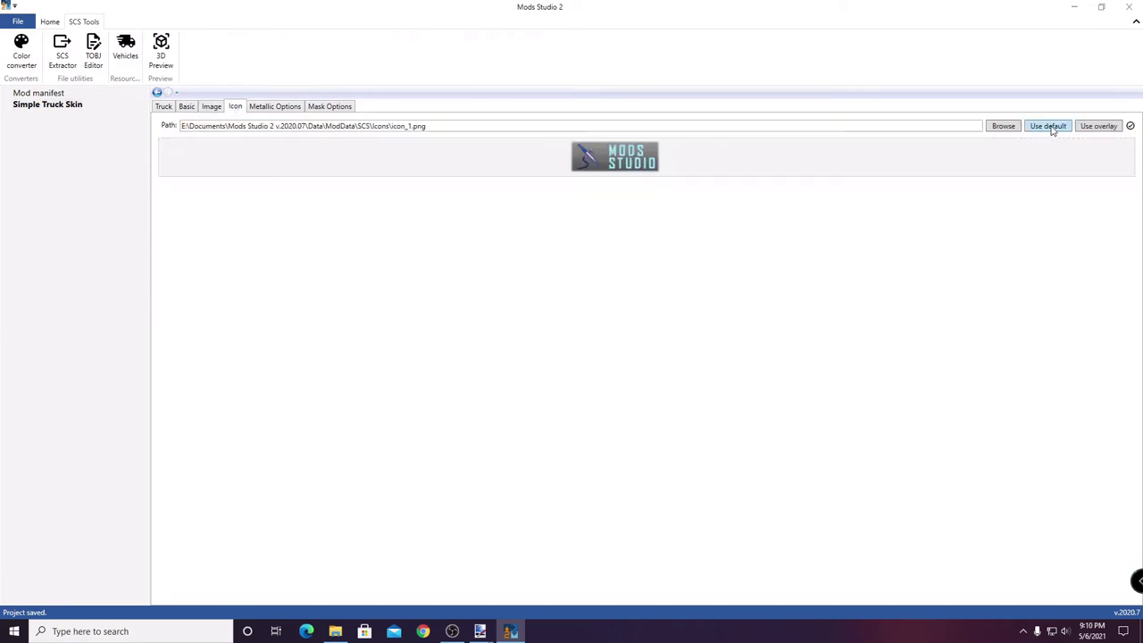
click(275, 108)
click(253, 121)
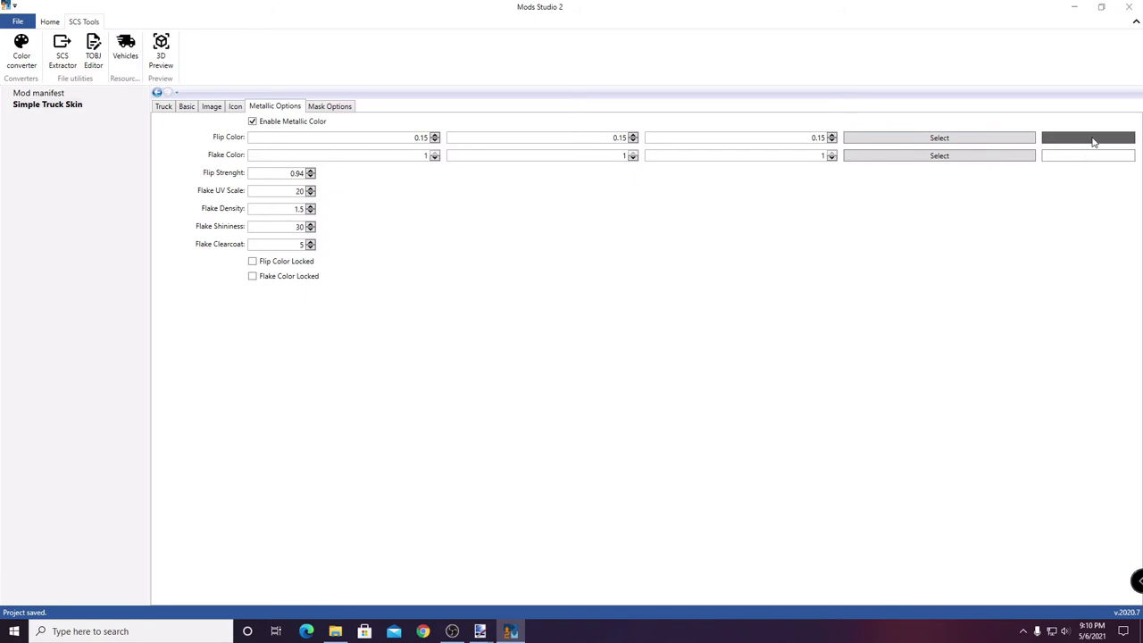
- Check the mask options and the truck selection, and save the project
click(336, 110)
click(167, 111)
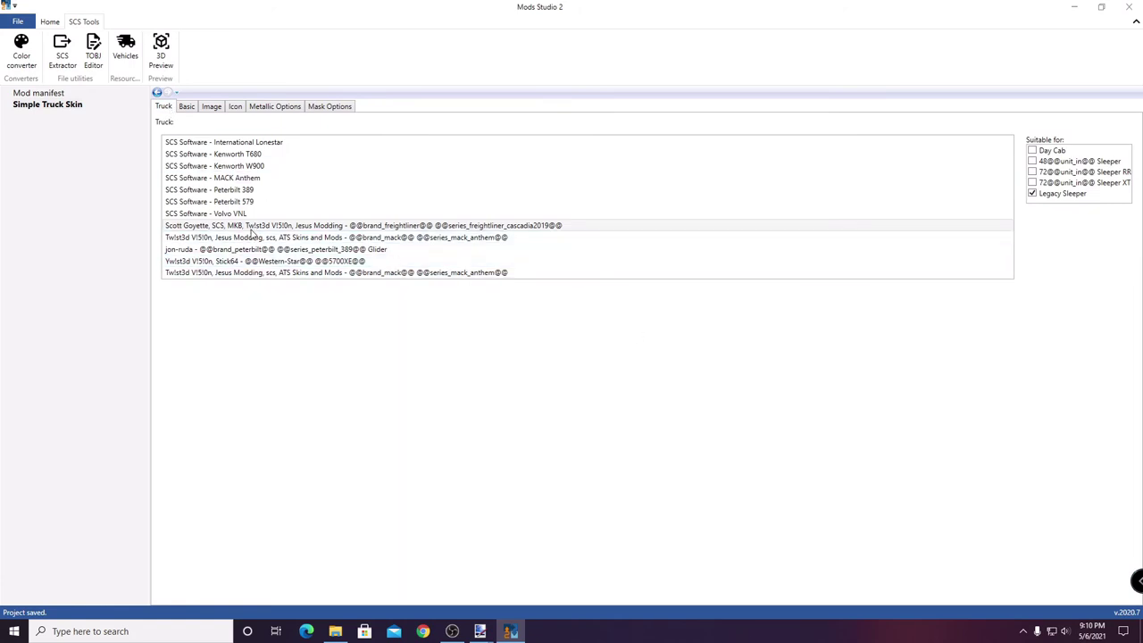
click(17, 21)
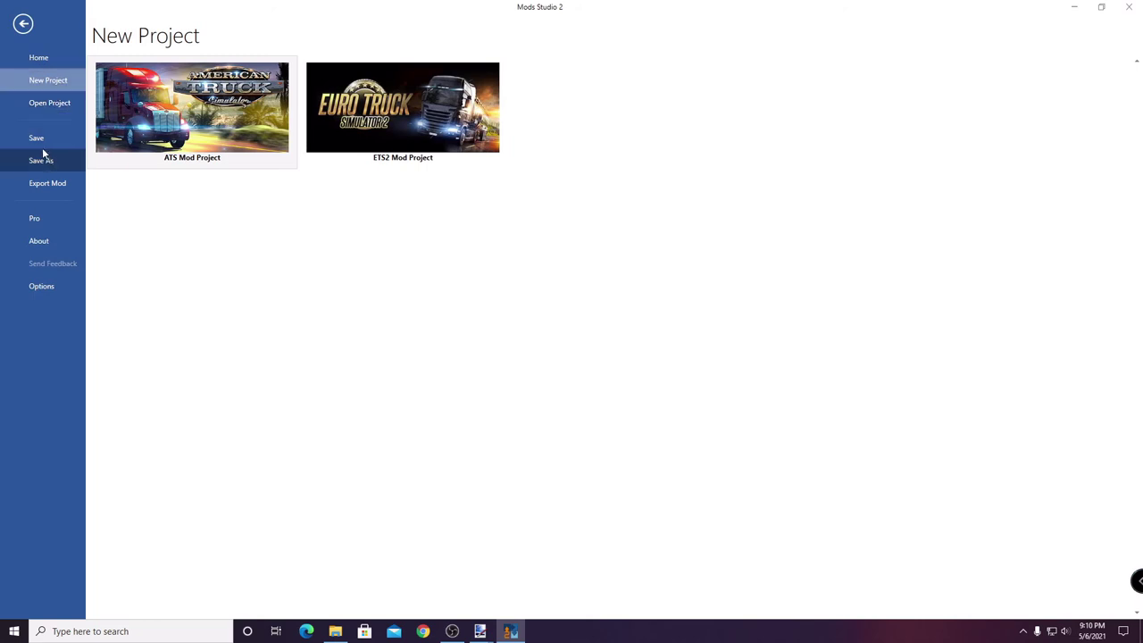
click(38, 140)
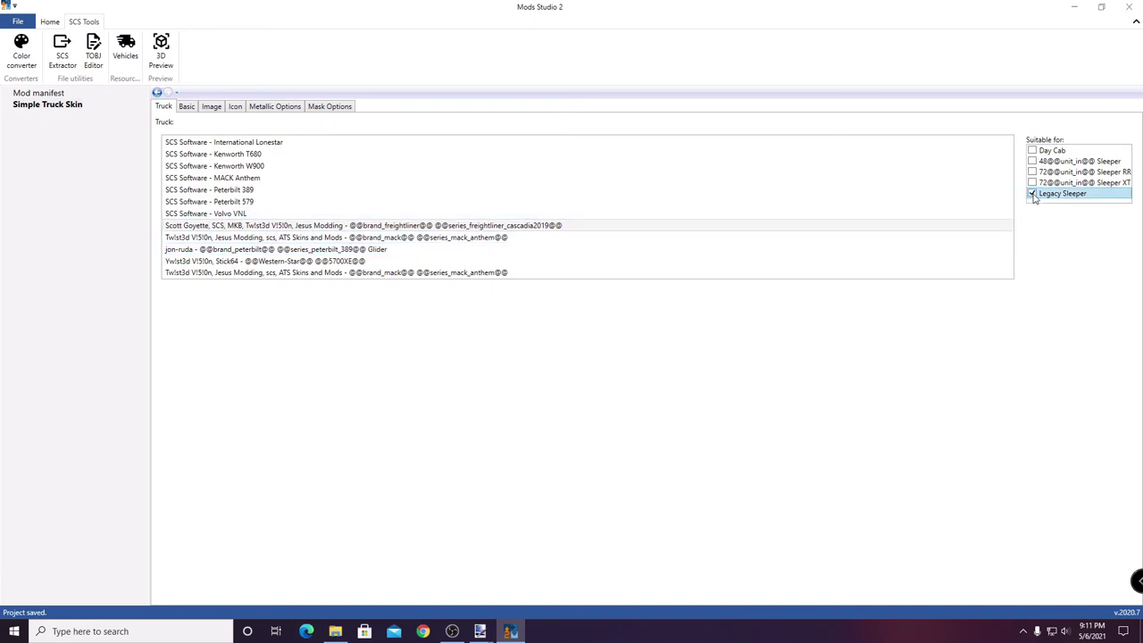
- Review the mod manifest and export the mod as an SCS file named Tester Two for Freightliner Legacy in the freightliner_legacy_v1 folder
click(62, 95)
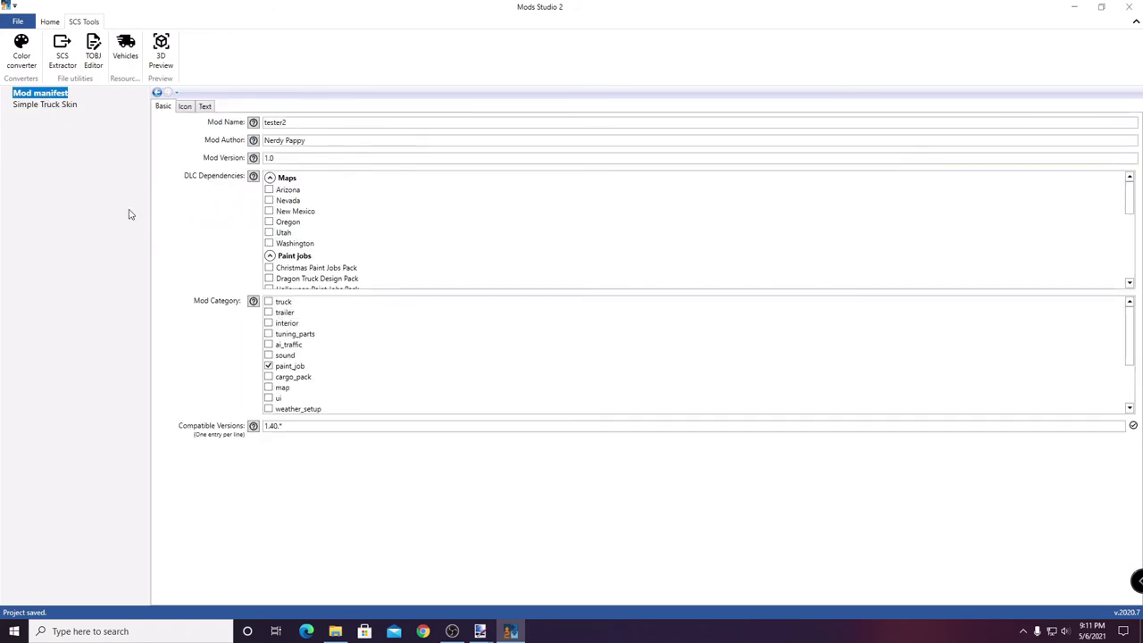
click(48, 106)
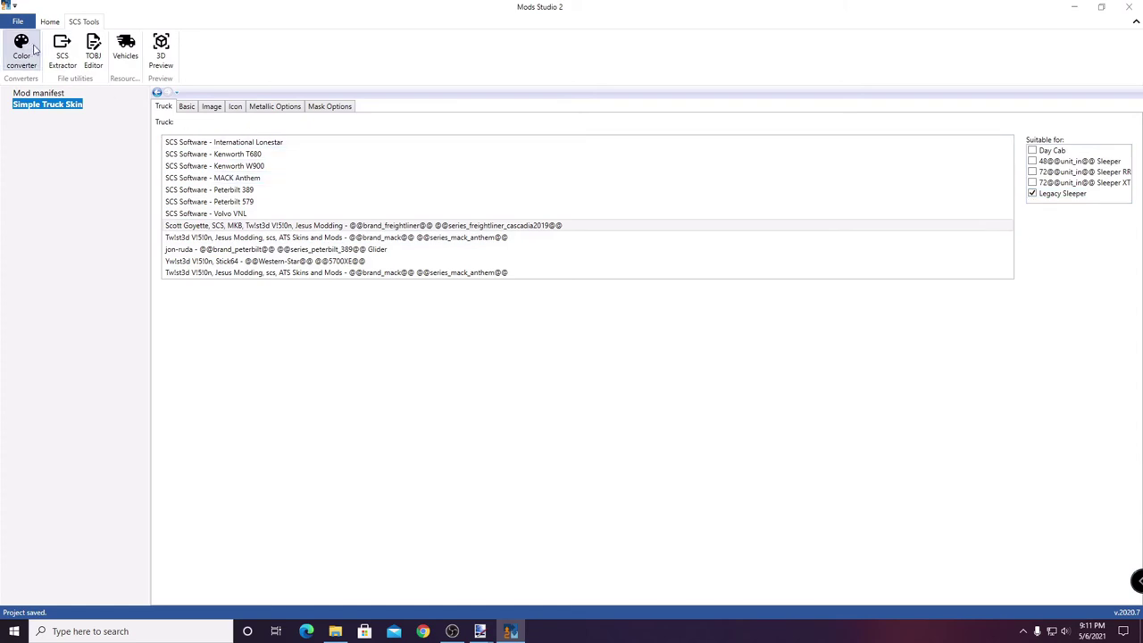
click(16, 24)
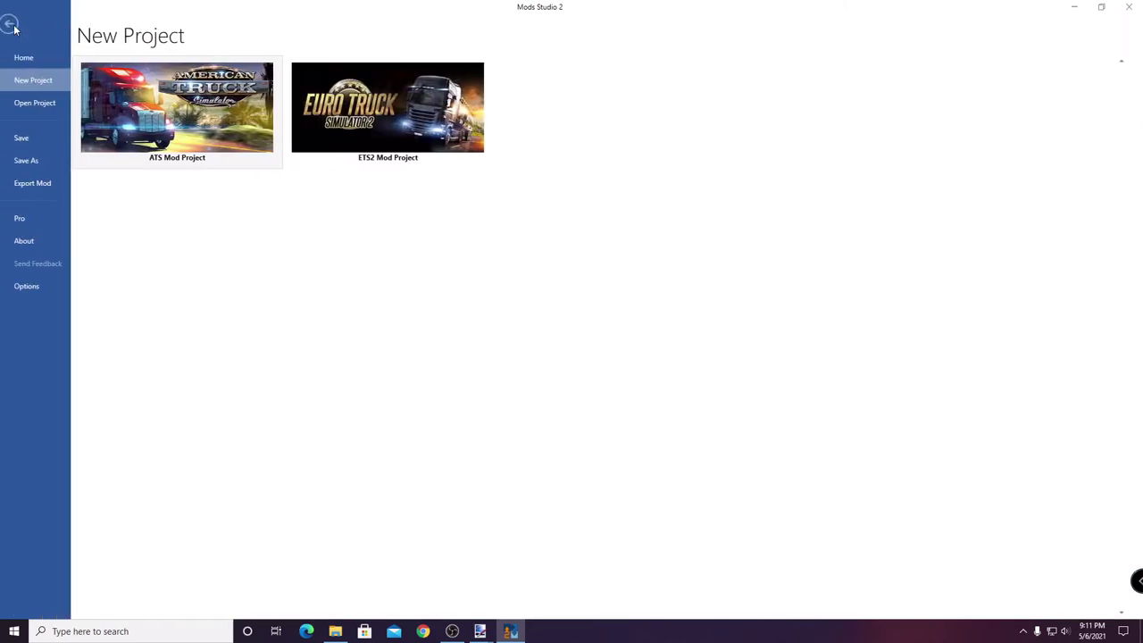
click(38, 182)
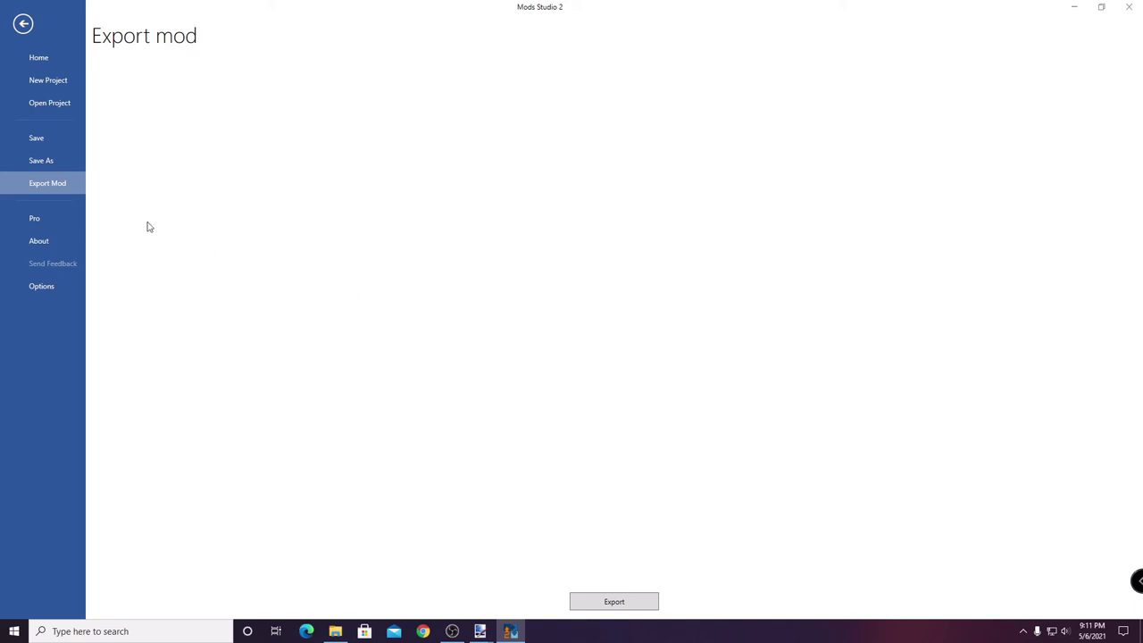
click(613, 604)
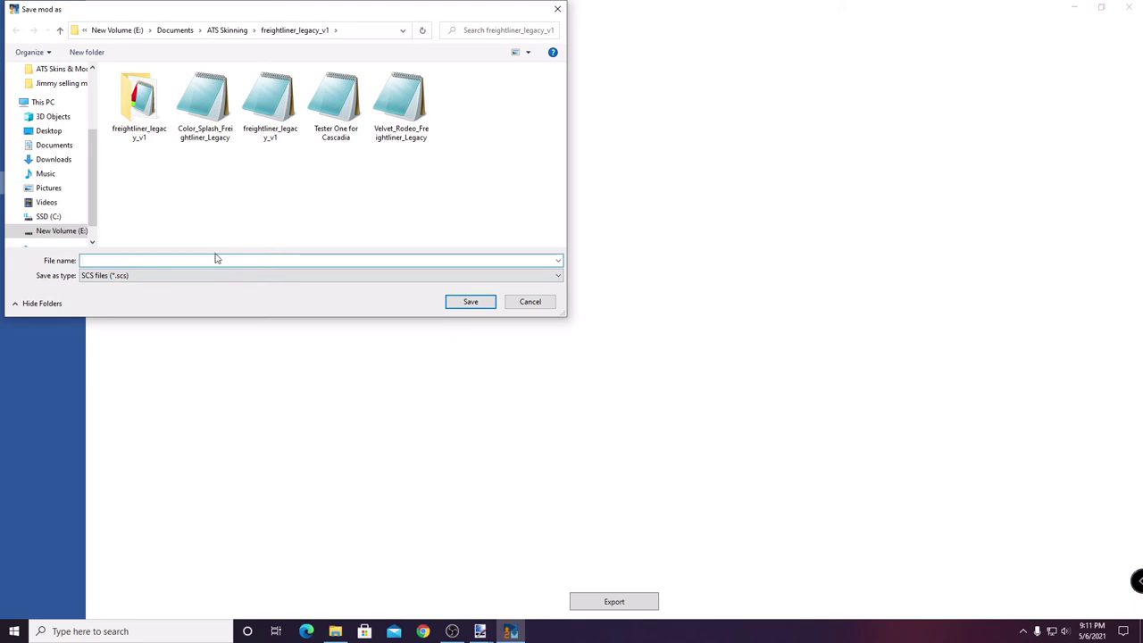
text(Tester)
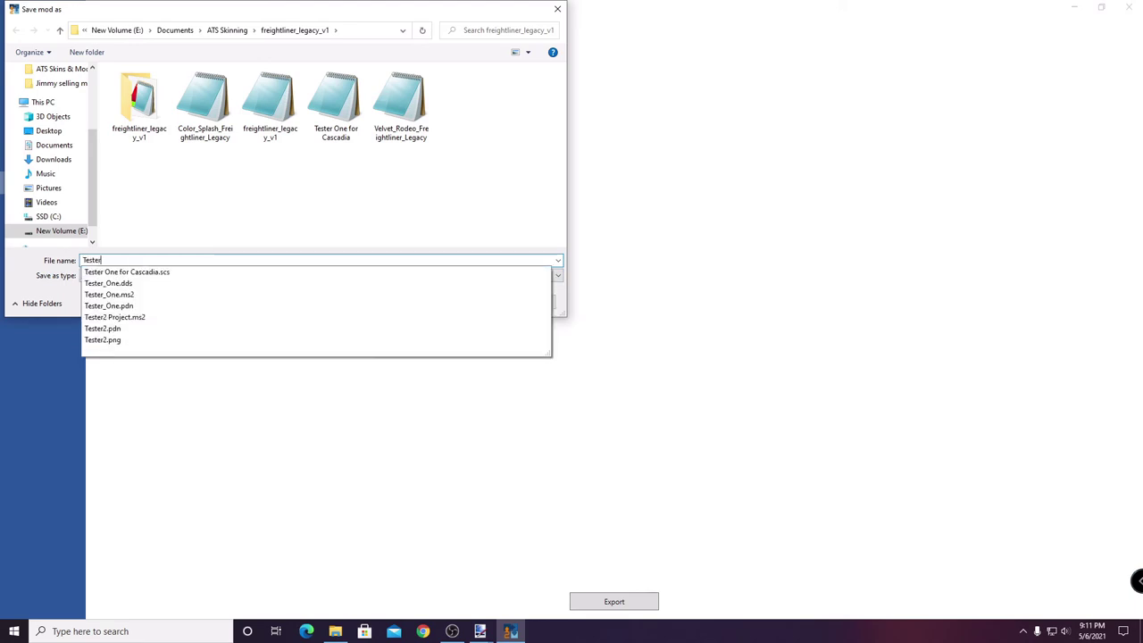
text( Two for Freightliner Legacy)
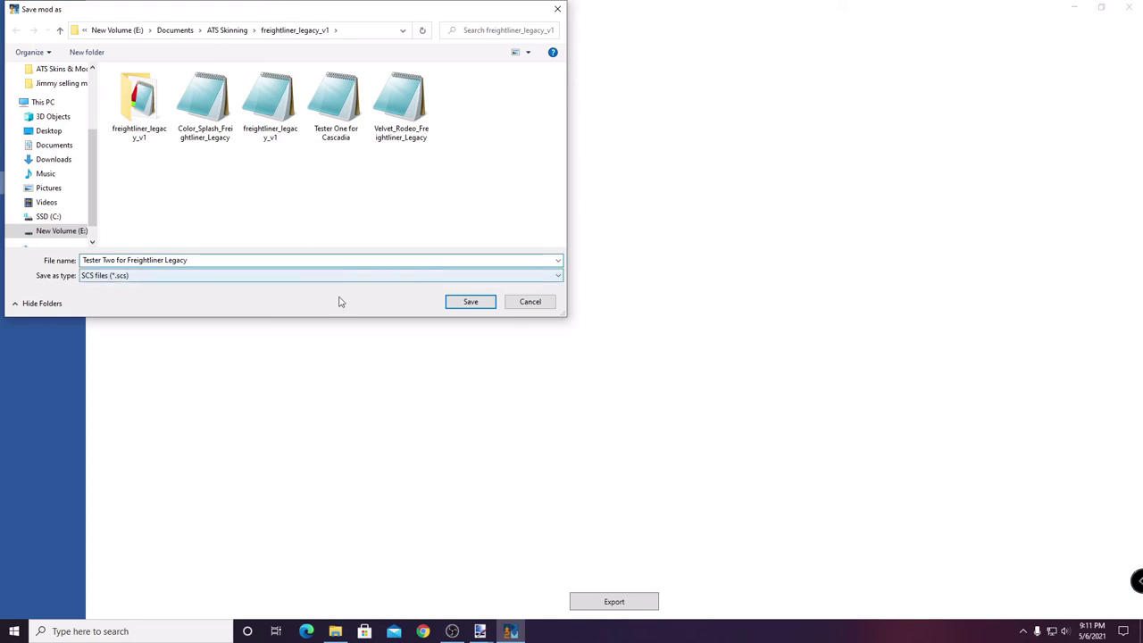
click(470, 306)
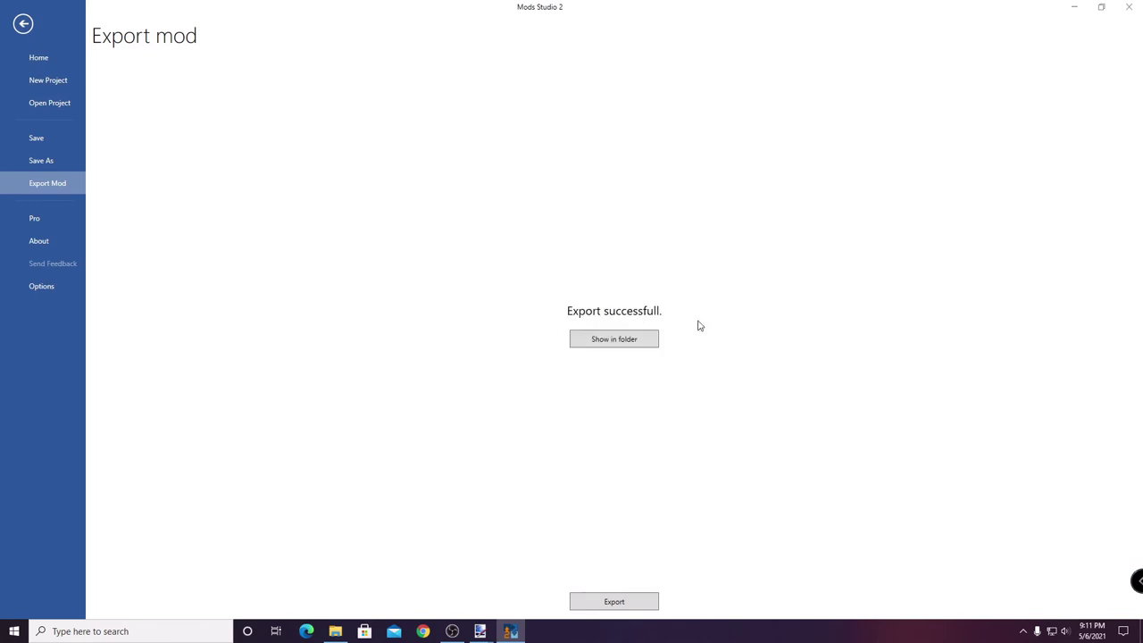
- Copy the exported Tester Two for Freightliner Legacy file into Documents > American Truck Simulator > mod, and close the folder and Mods Studio 2
click(636, 341)
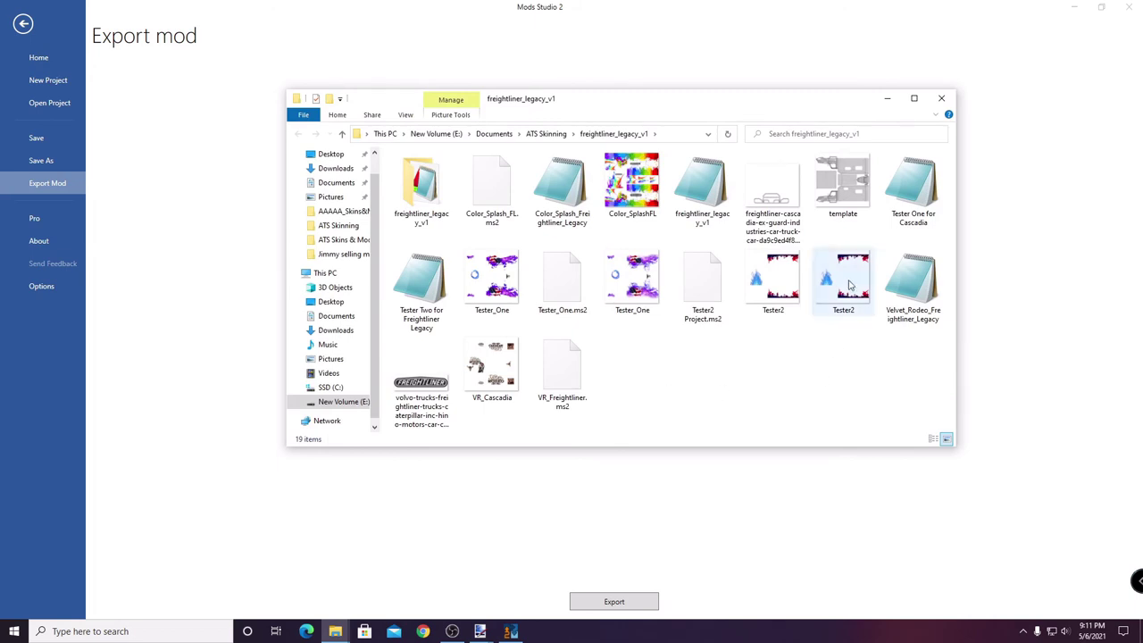
right_click(428, 287)
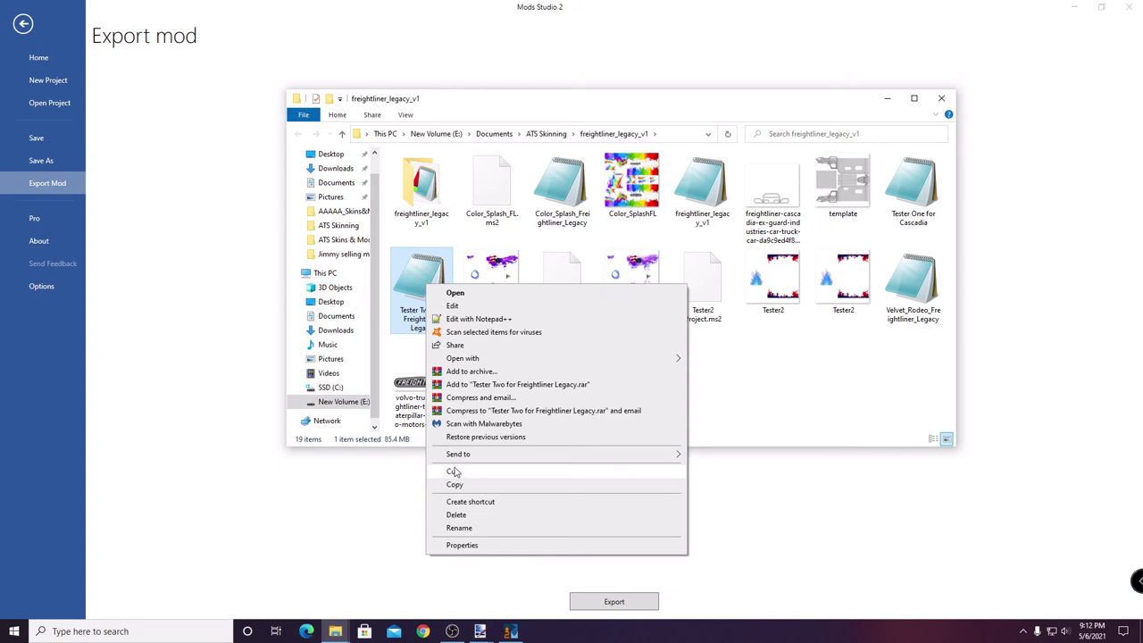
click(456, 488)
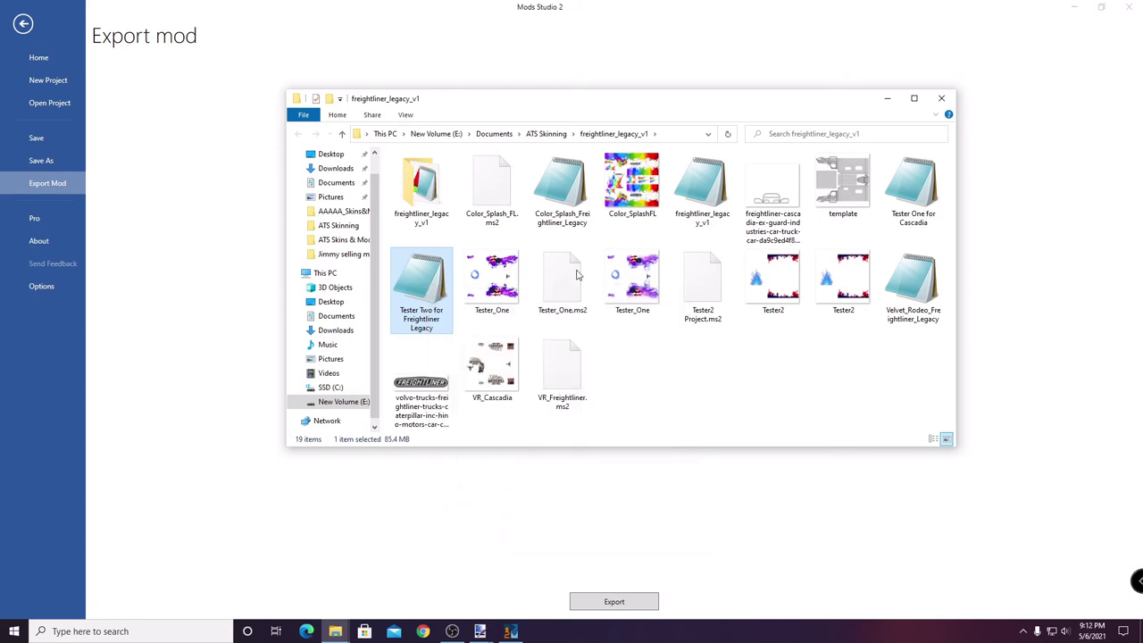
click(336, 182)
double_click(457, 176)
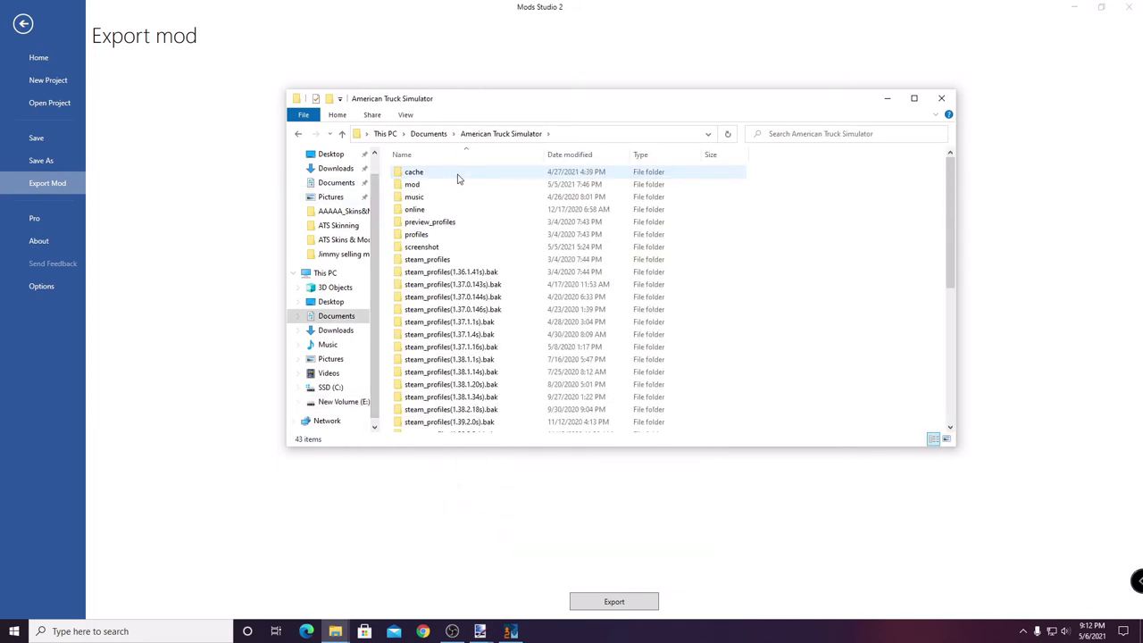
double_click(456, 184)
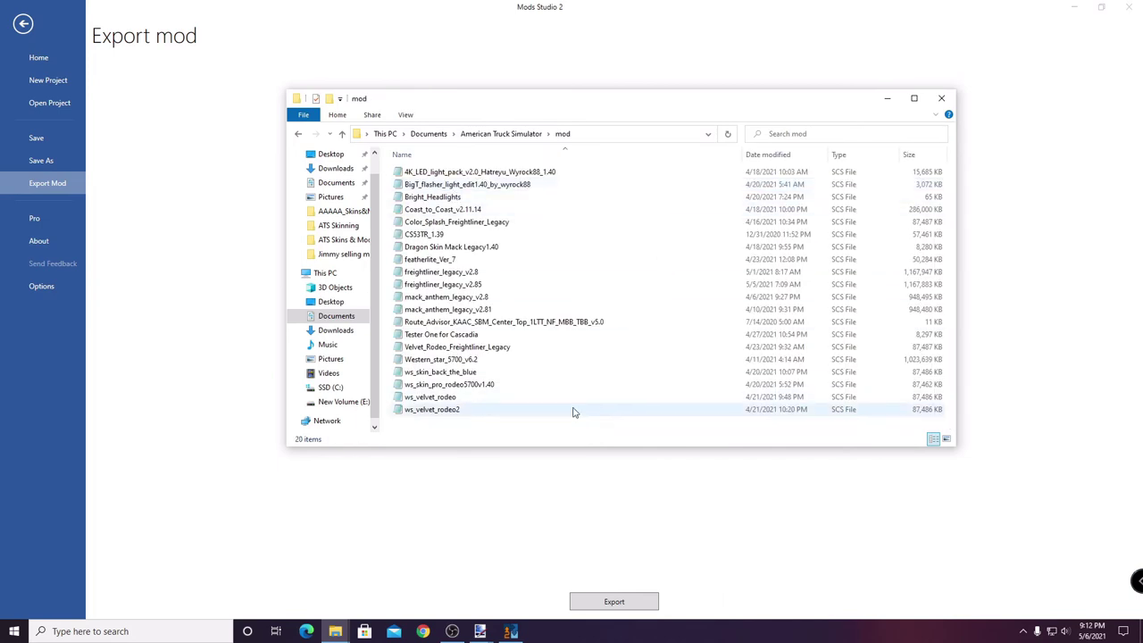
right_click(628, 371)
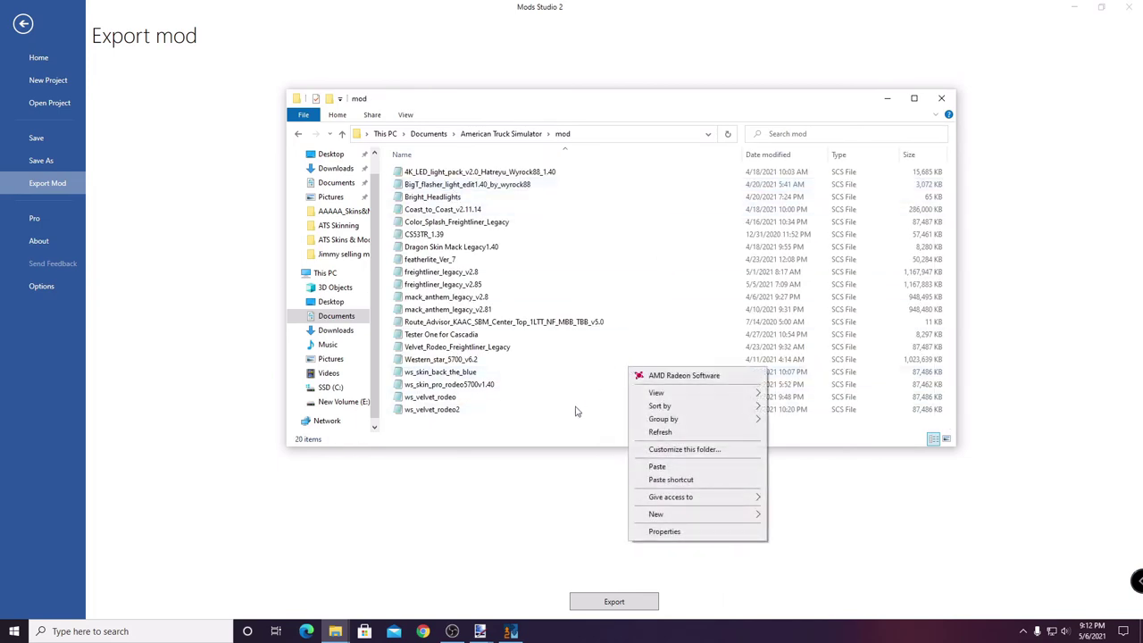
click(650, 470)
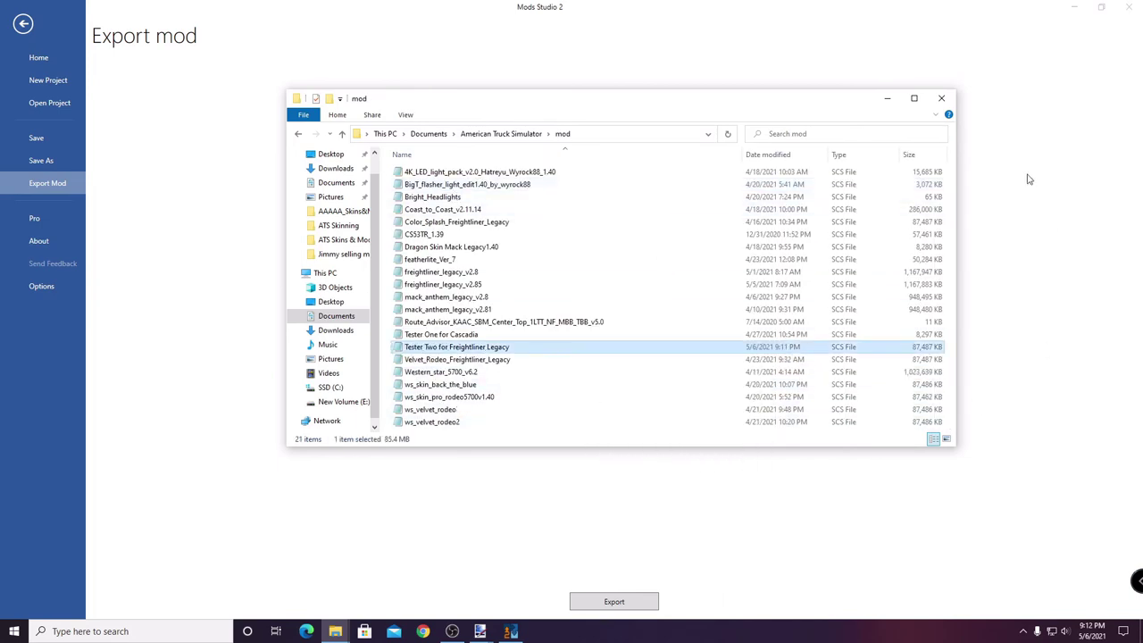
click(941, 98)
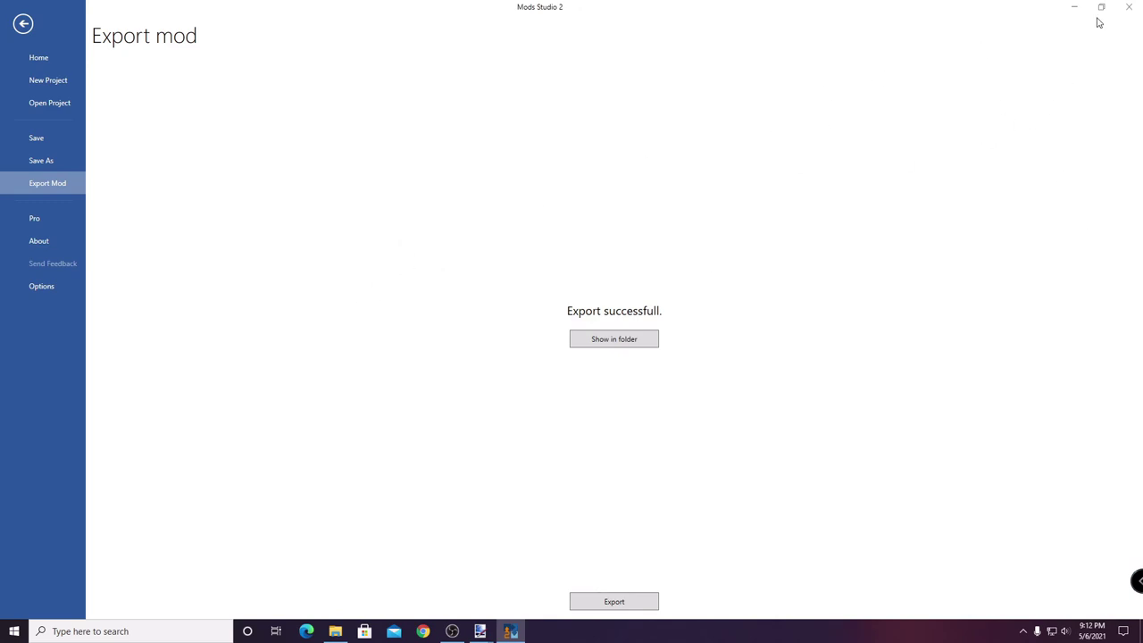
click(1128, 8)
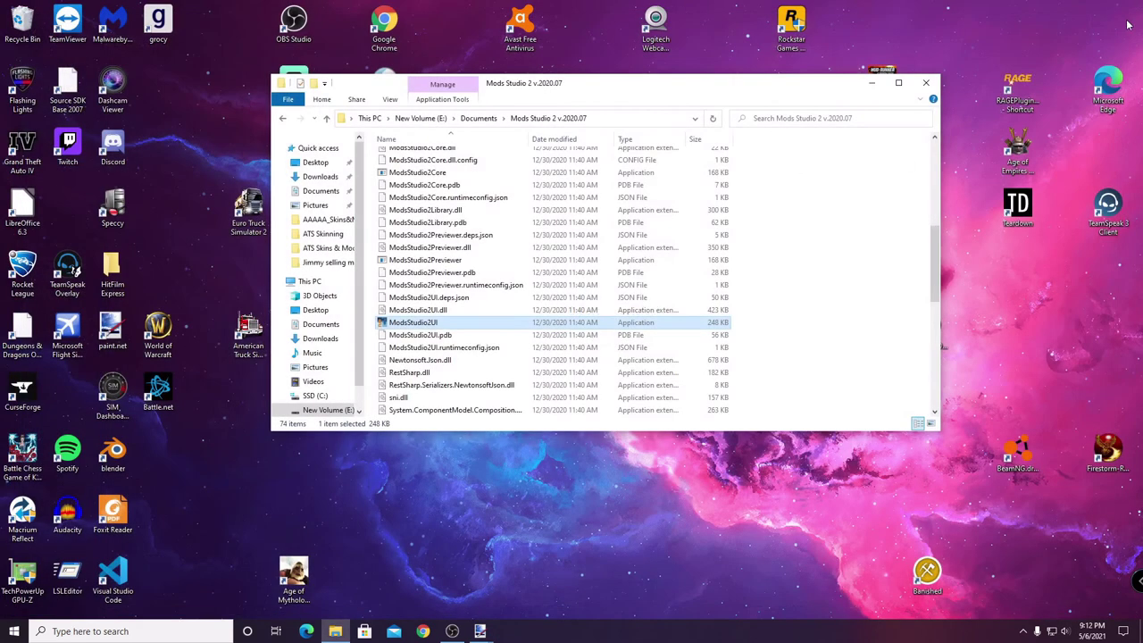
- Close the Mods Studio 2 folder, and launch American Truck Simulator with its mod manager open
click(926, 82)
click(262, 335)
double_click(261, 334)
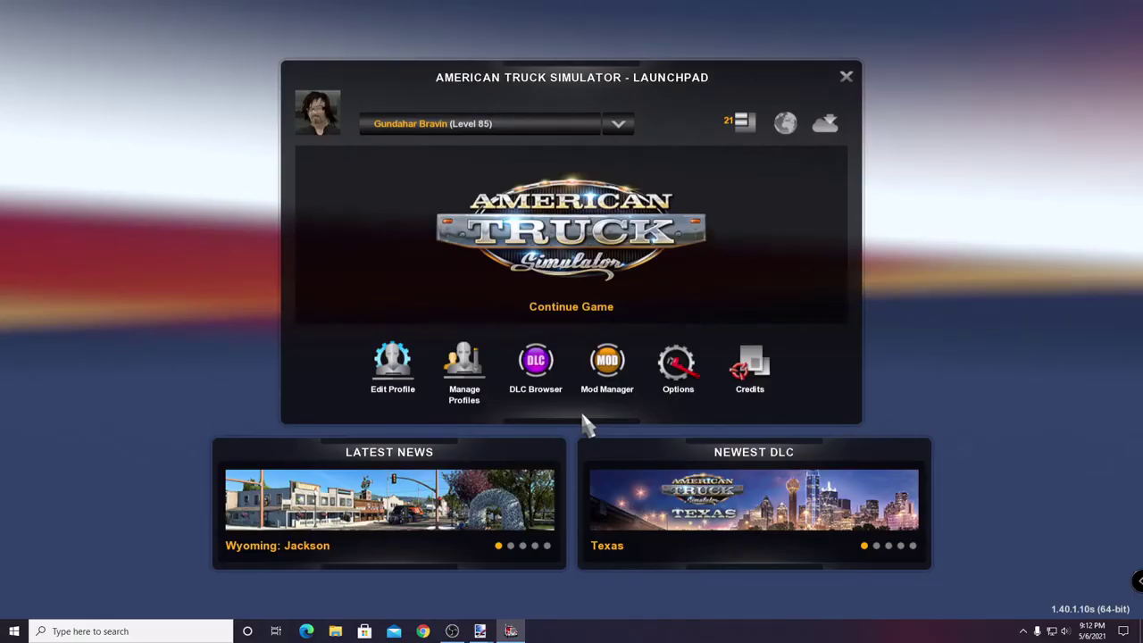
click(611, 363)
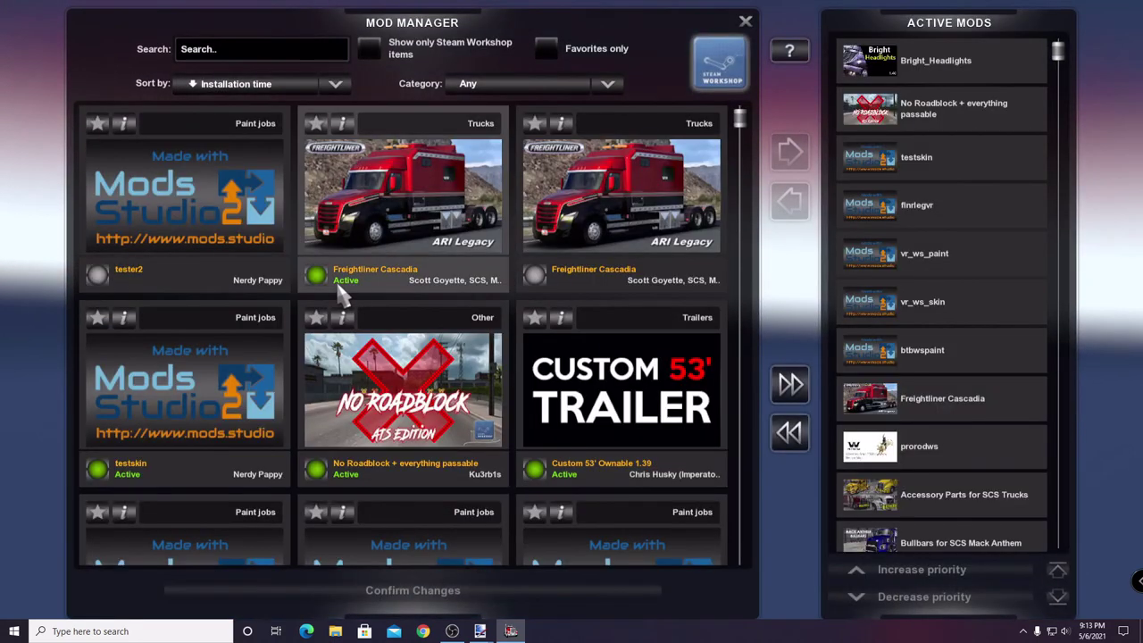
- Activate the tester2 paint job mod, lower its priority in the active mods list, and confirm the changes
click(184, 232)
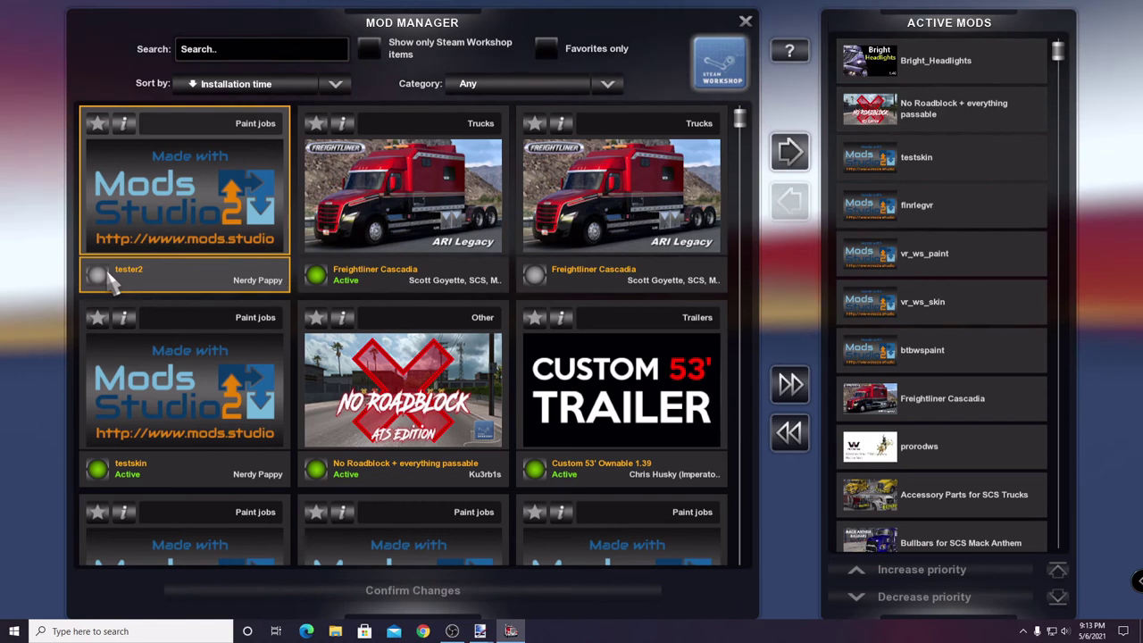
click(789, 151)
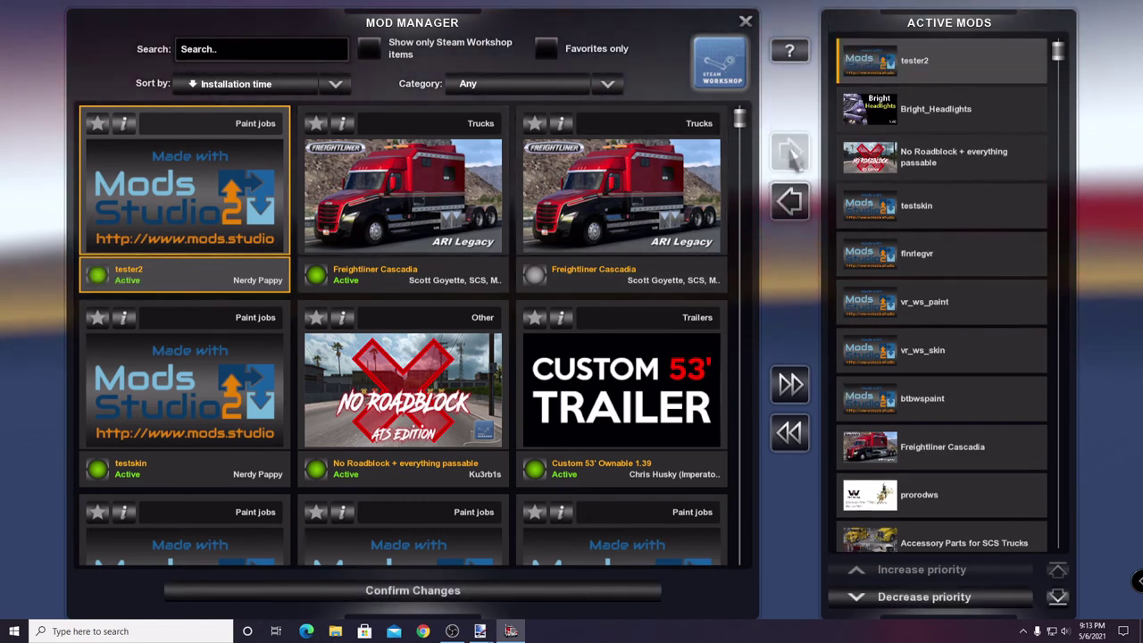
click(878, 600)
click(878, 600)
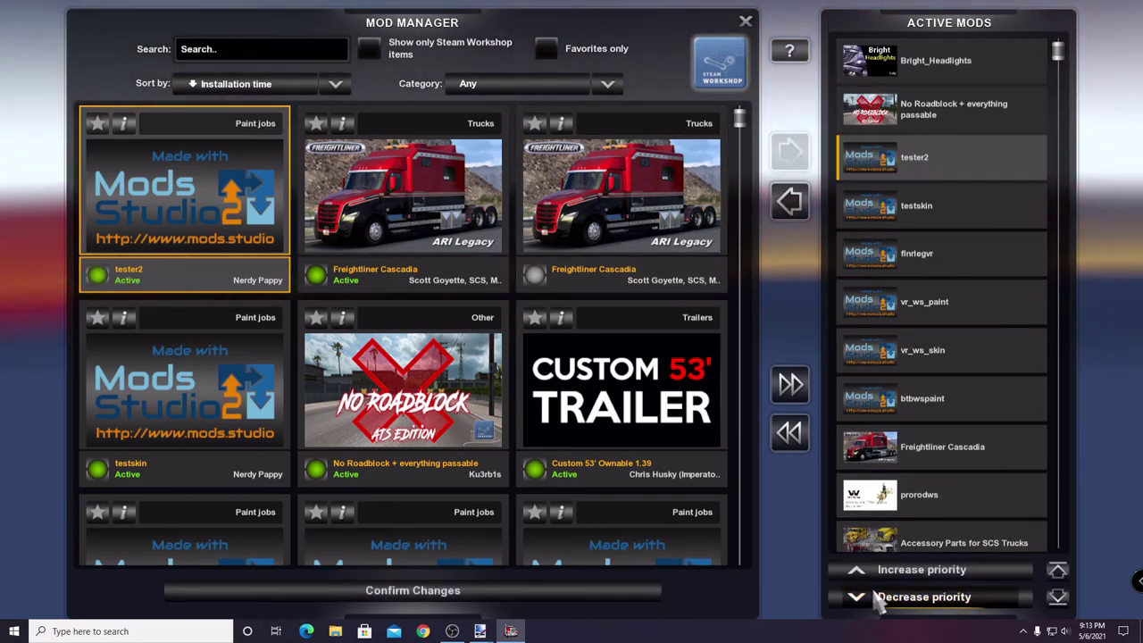
click(878, 600)
click(449, 593)
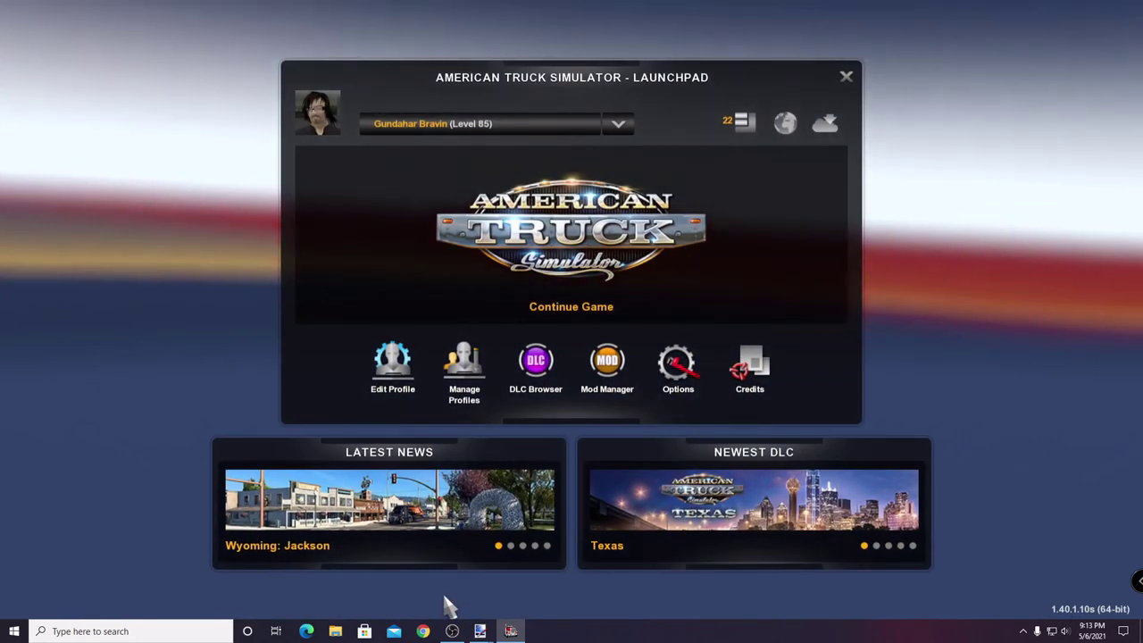
- Continue the game and check the truck's current location on the world map
click(578, 312)
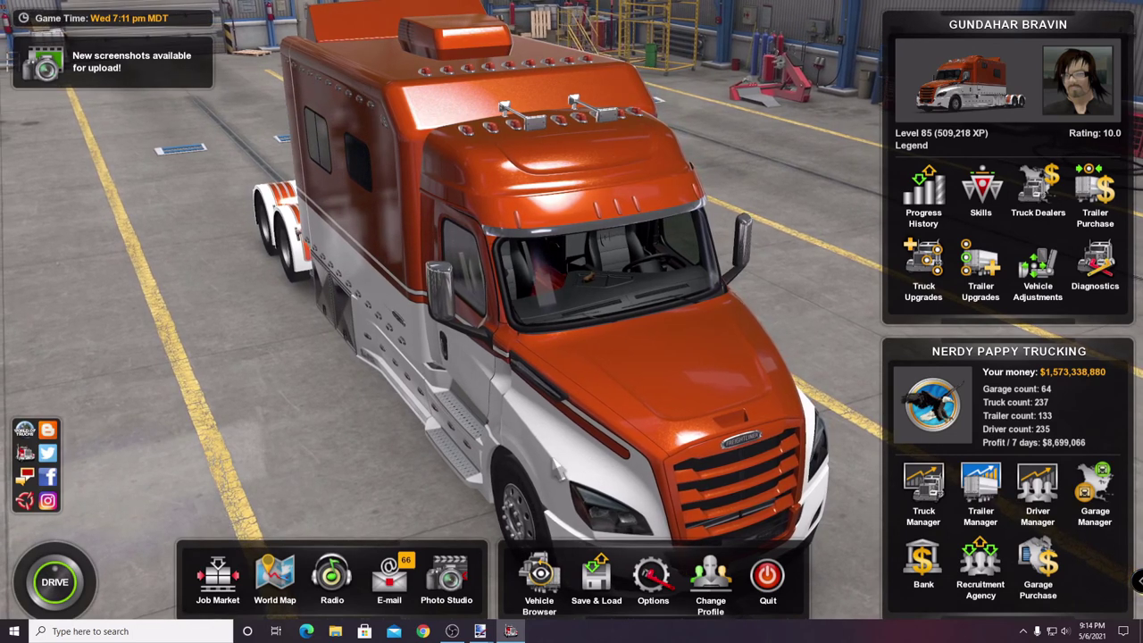
click(274, 576)
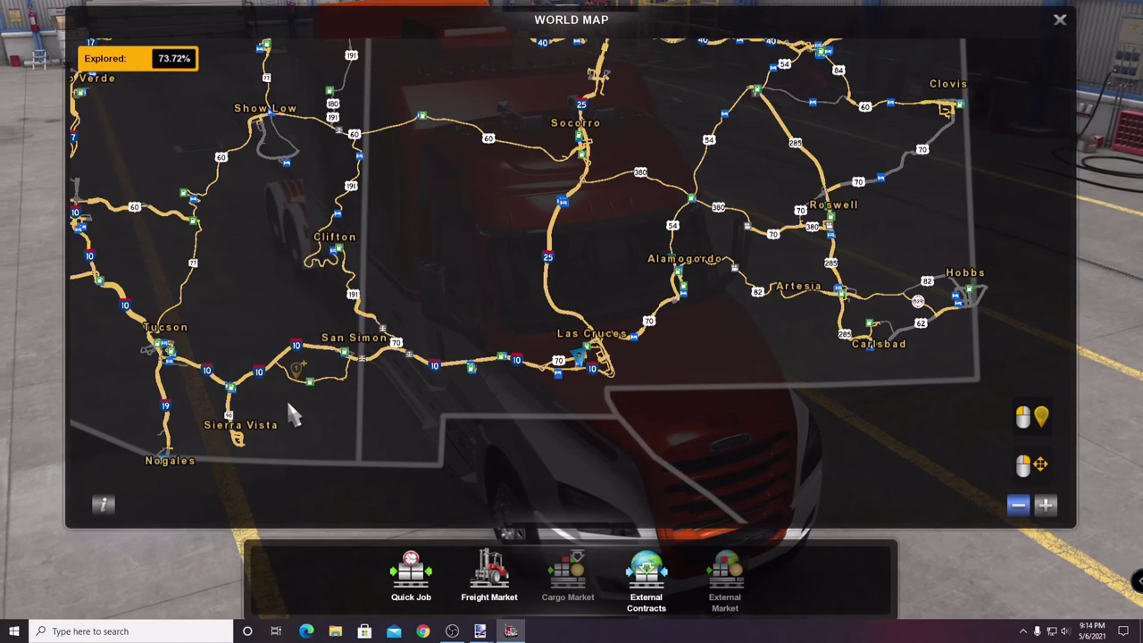
scroll(587, 384, up, 6)
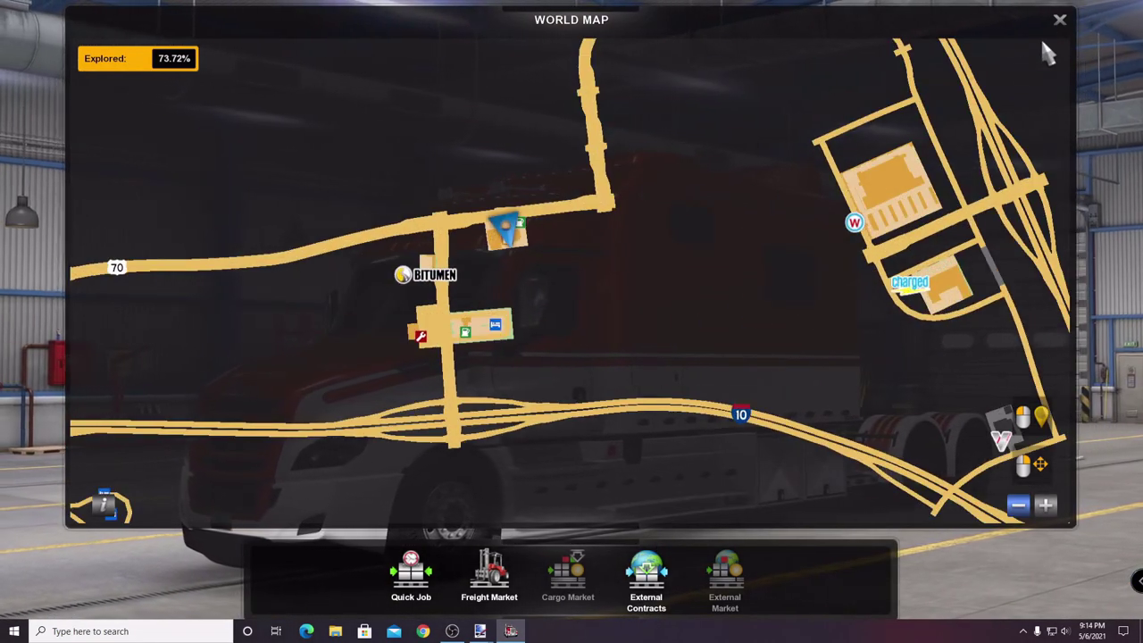
key(Escape)
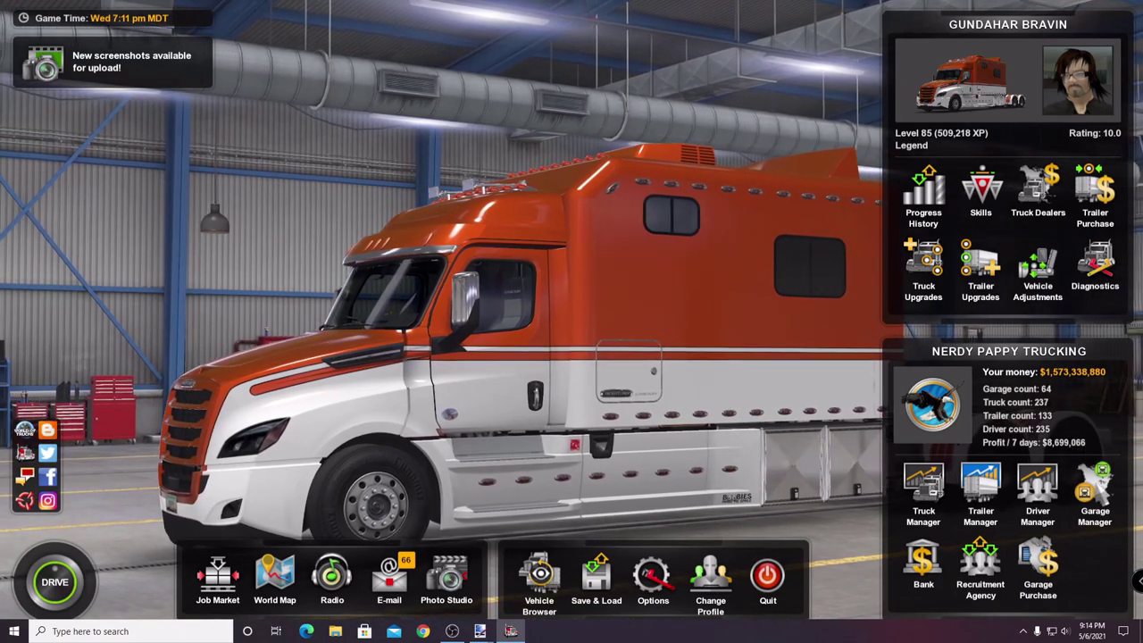
- Check the Las Cruces garage for a free truck slot
click(1097, 491)
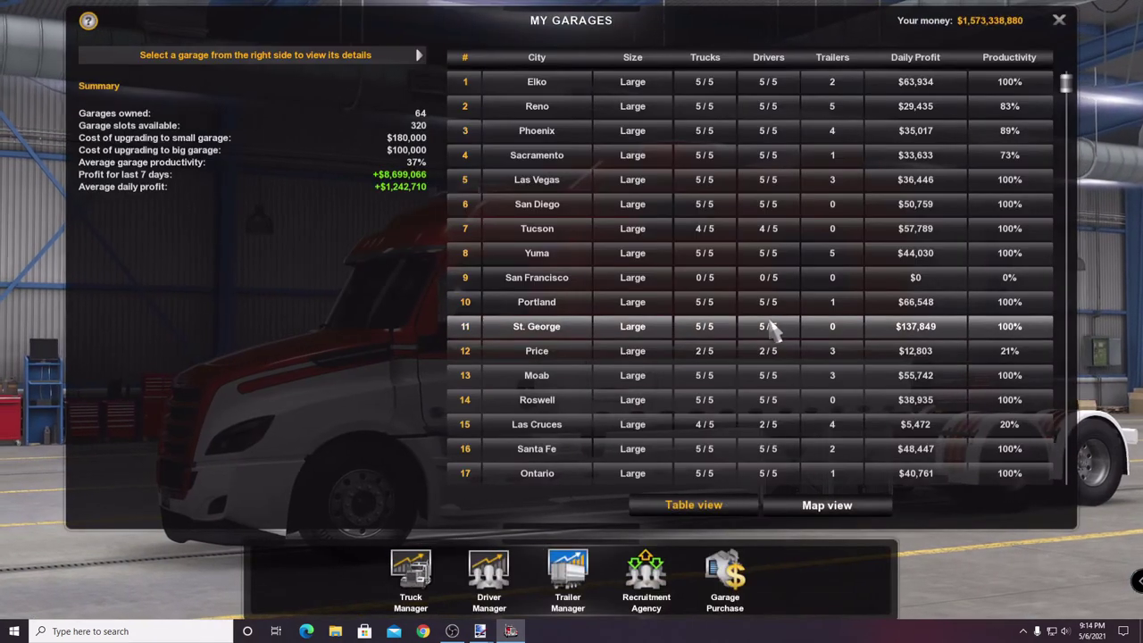
click(549, 428)
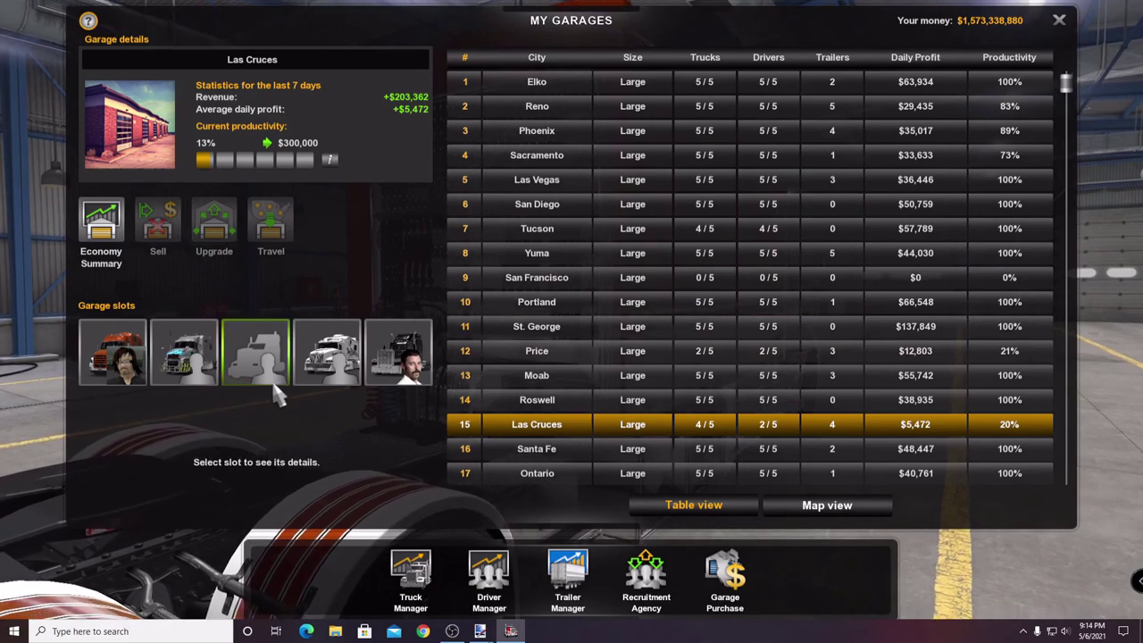
click(1059, 20)
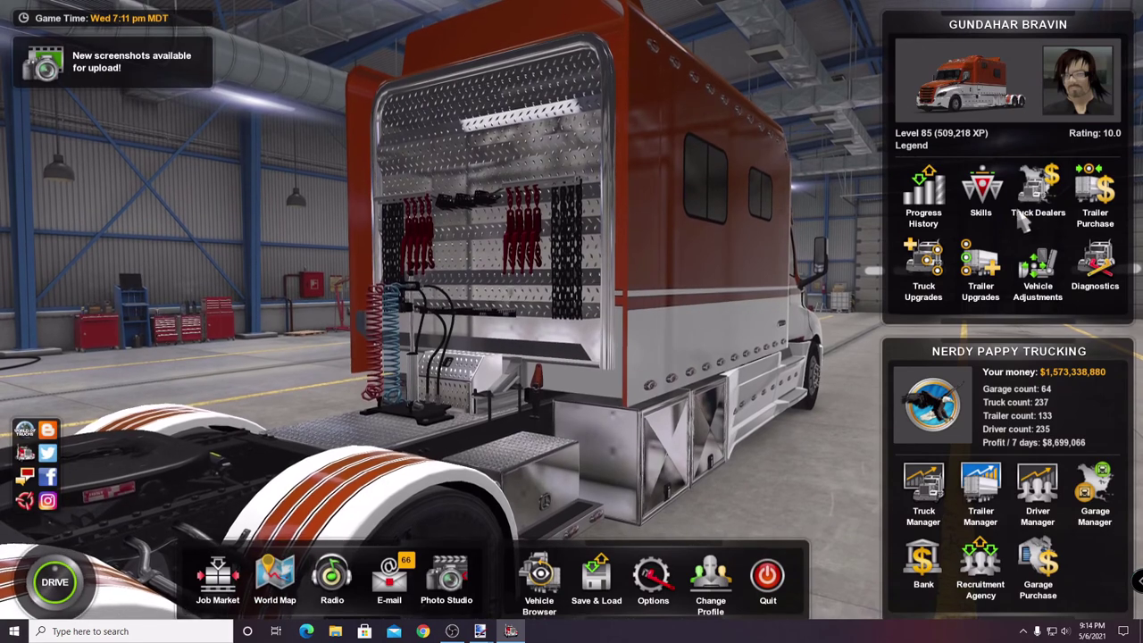
- Filter the truck dealers to Freightliner, select the Colorado dealer, and open its online truck offers
click(1038, 189)
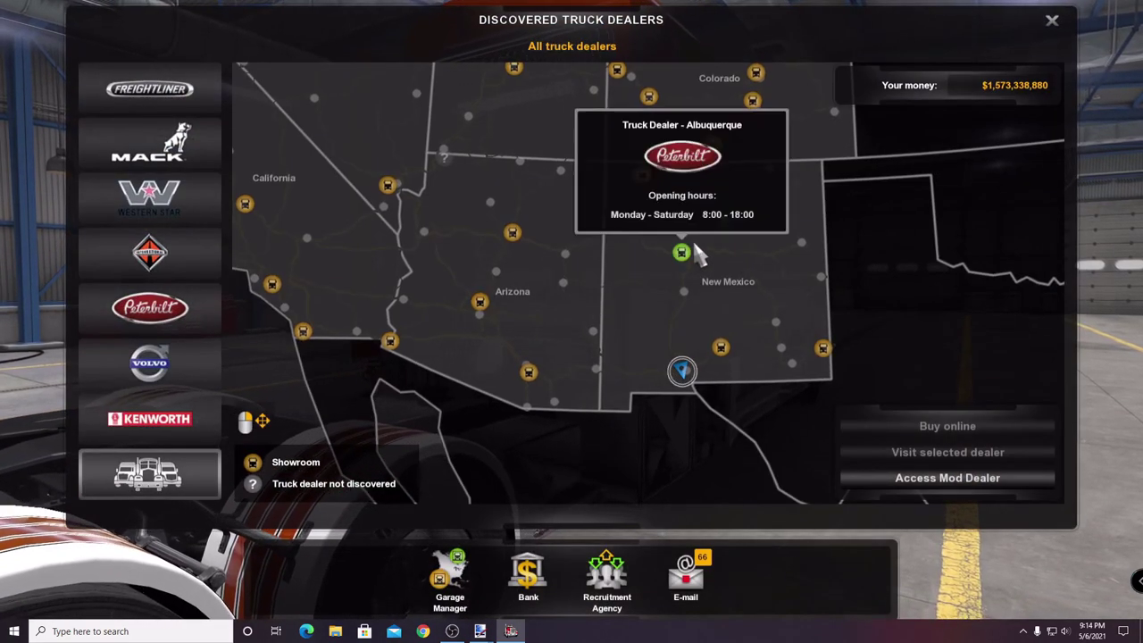
click(154, 89)
drag(709, 220, 733, 251)
click(751, 169)
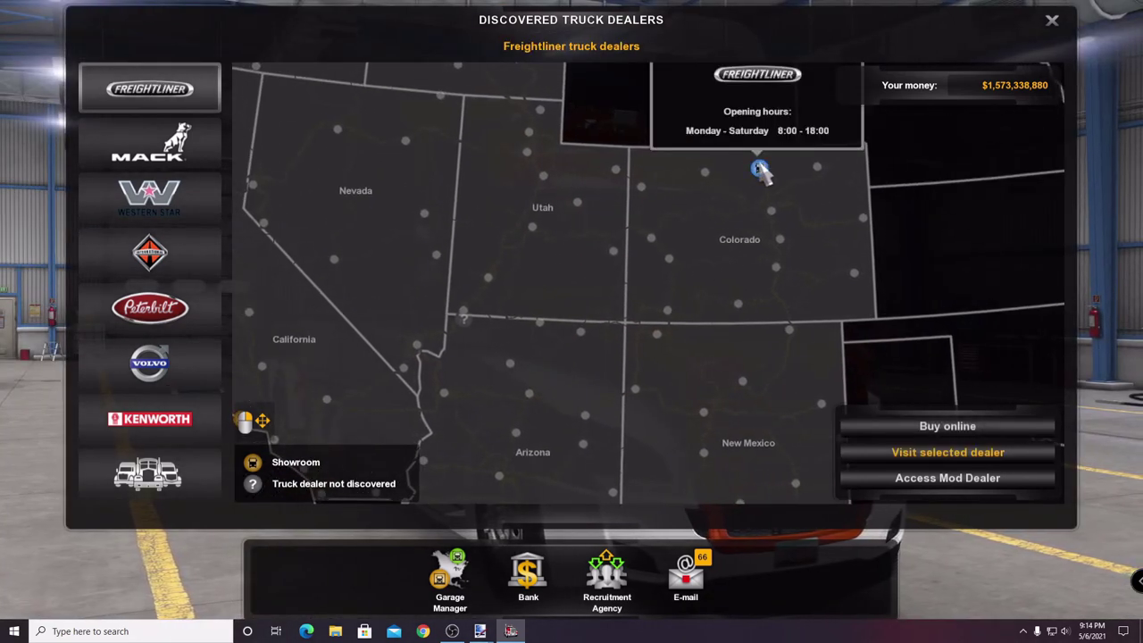
click(944, 428)
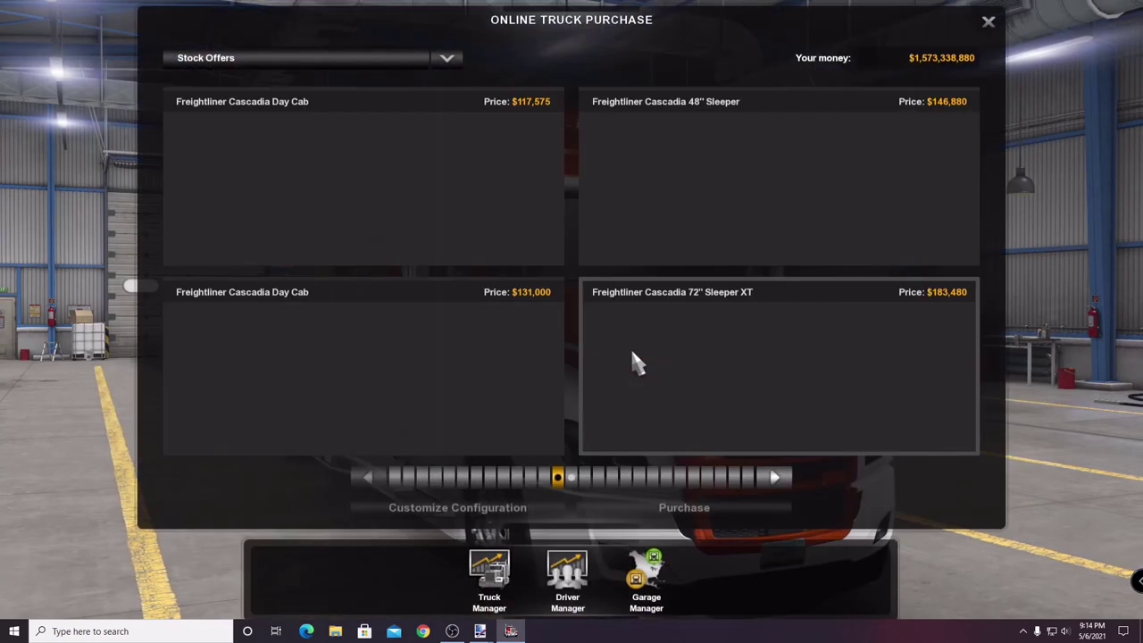
- Choose the Freightliner Cascadia Legacy Sleeper and open its configuration for customizing, with the truck's side in view
scroll(693, 358, down, 1)
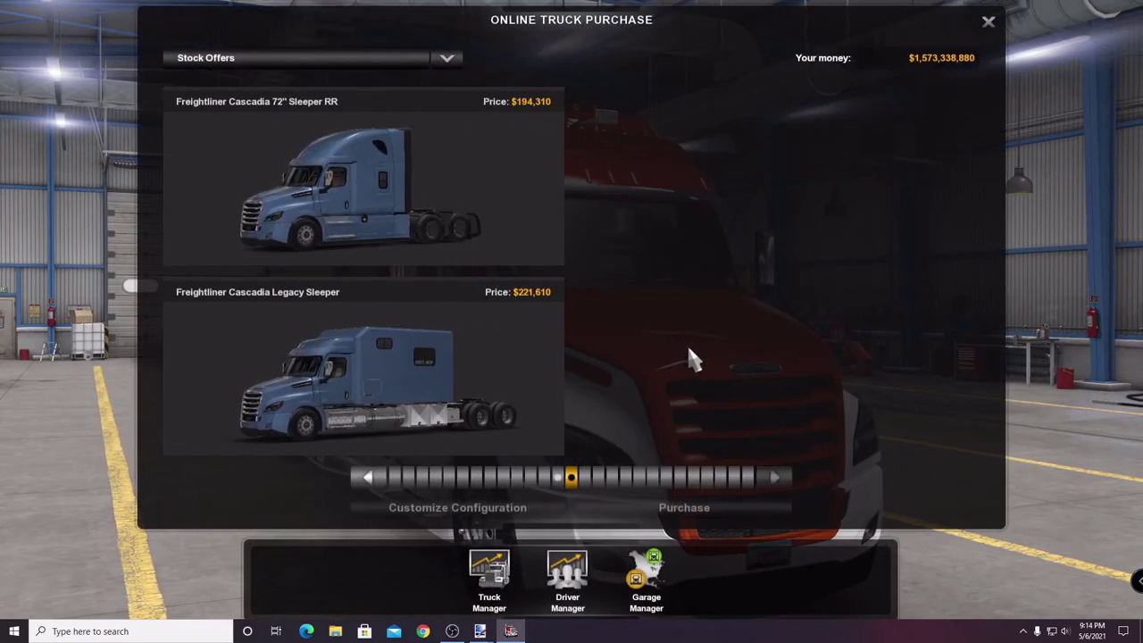
mouse_move(438, 375)
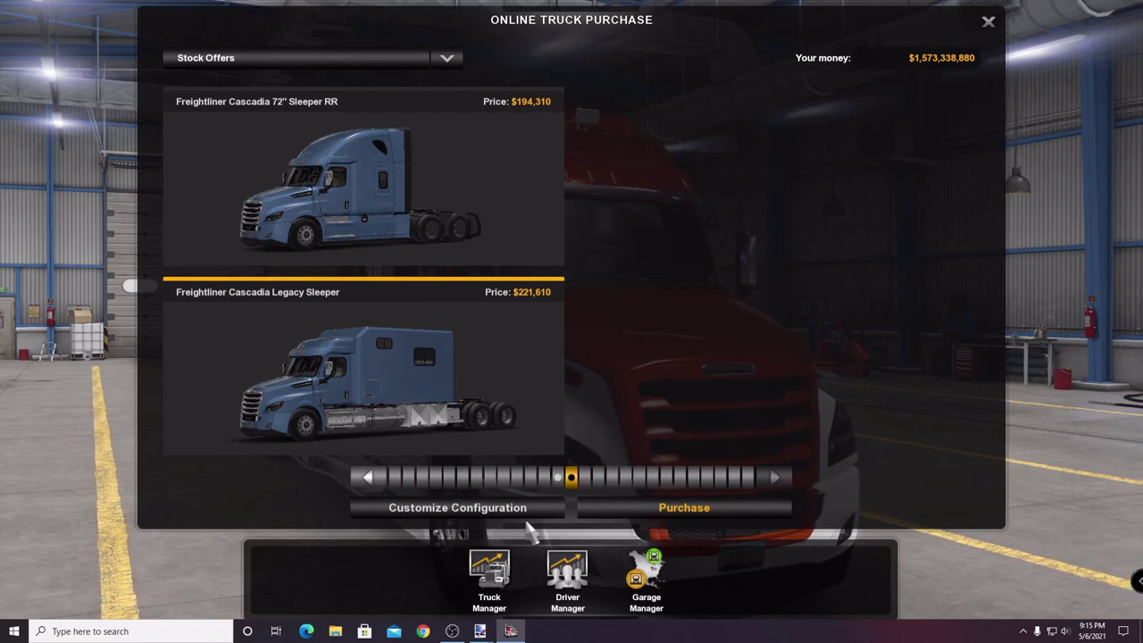
click(483, 508)
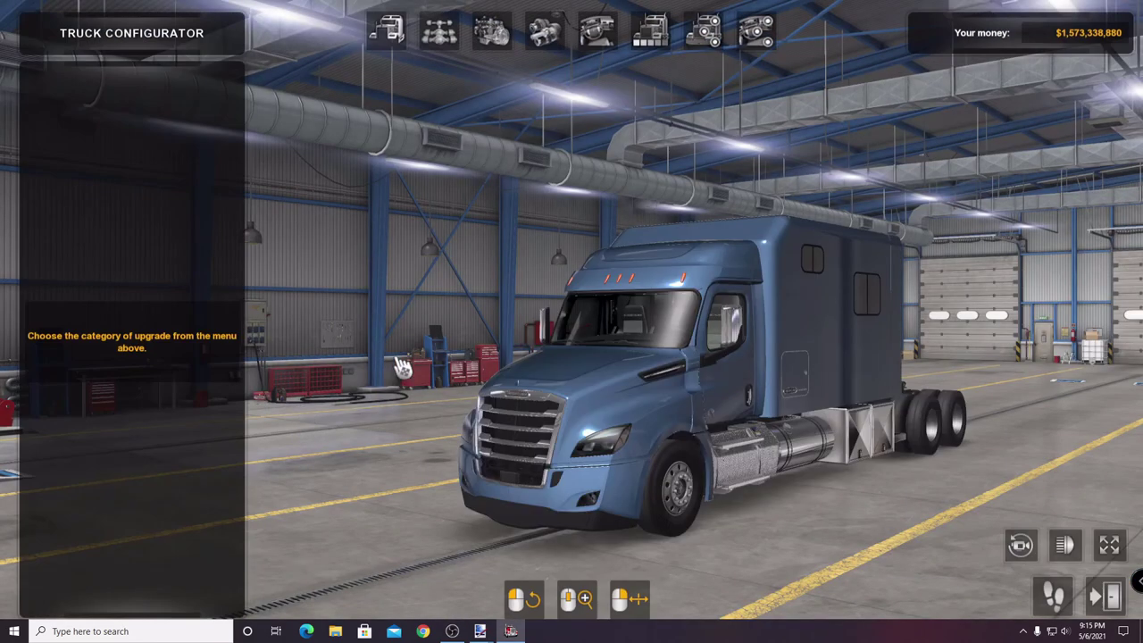
drag(506, 227, 592, 256)
drag(625, 174, 577, 174)
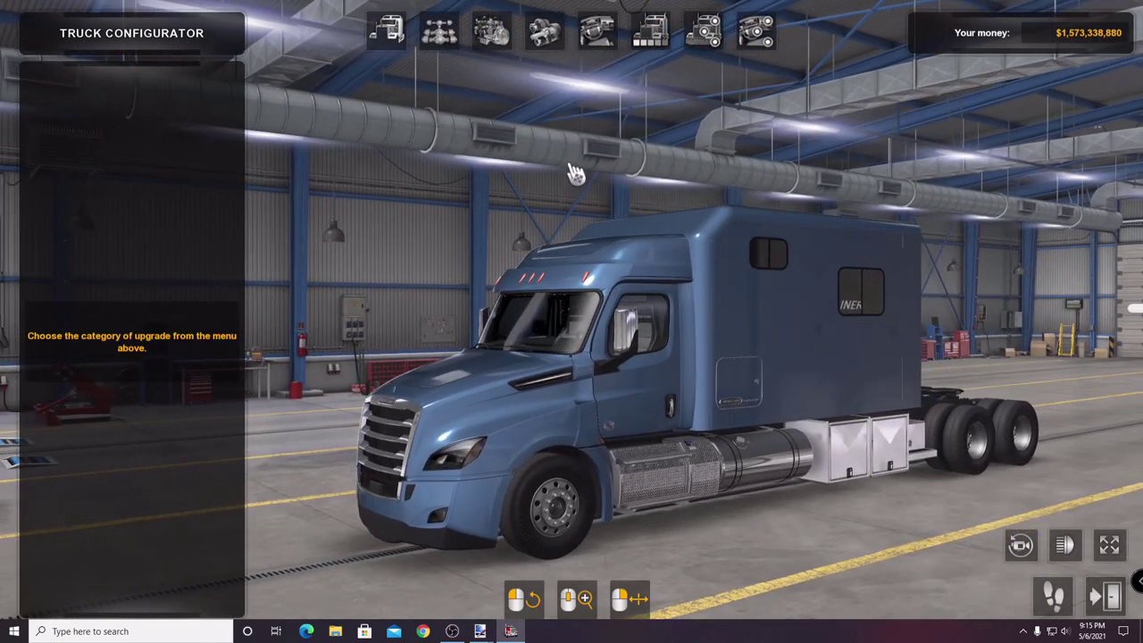